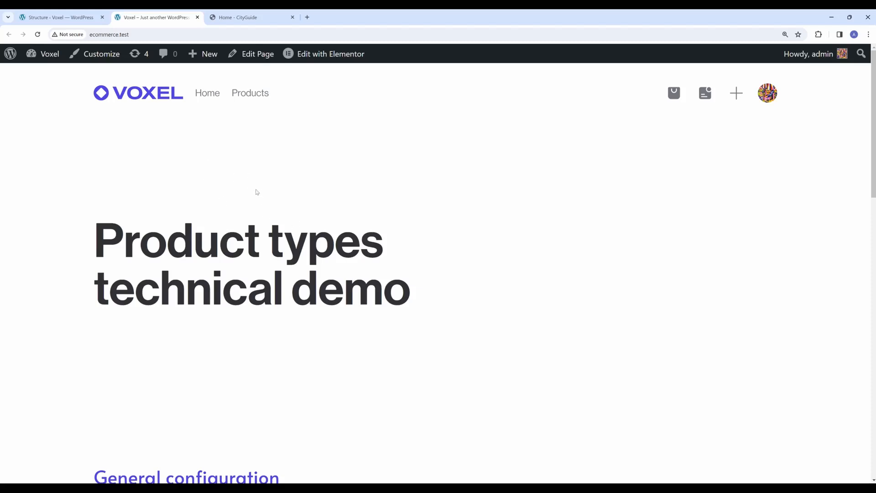
Step: Open the "Hello world!" post for editing from the posts list of the ecommerce.test WordPress admin
left_click(89, 13)
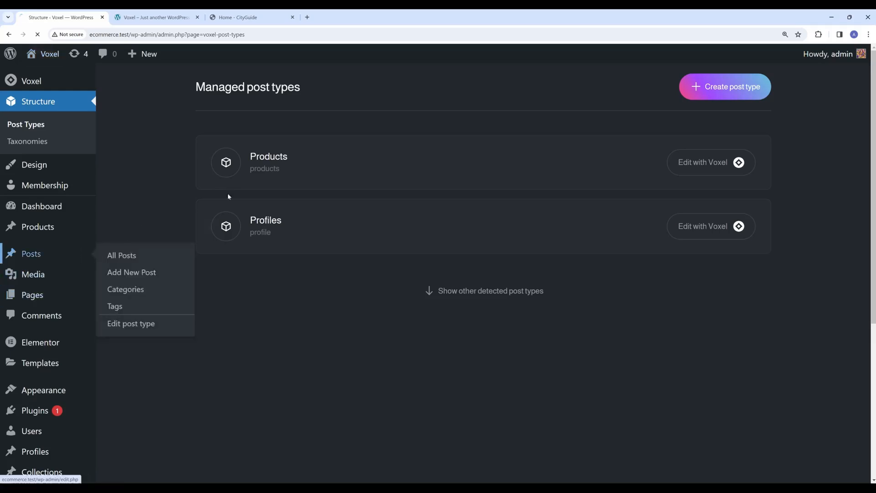
left_click(69, 254)
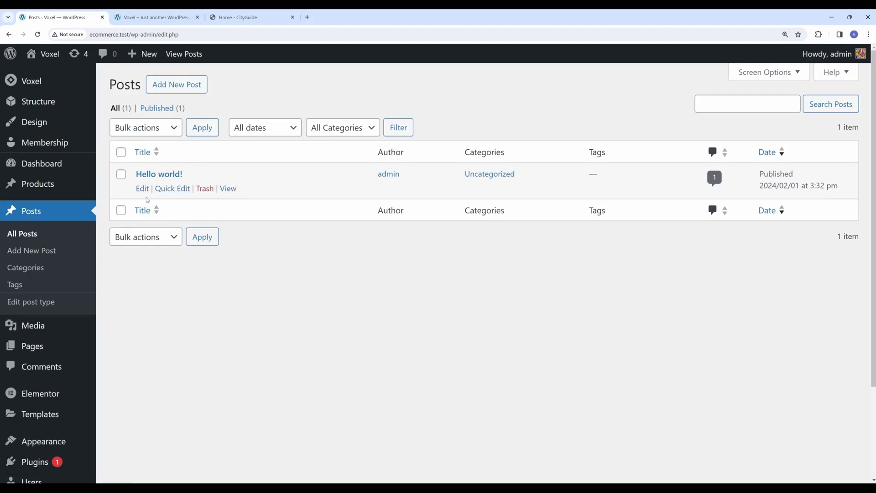
left_click(143, 191)
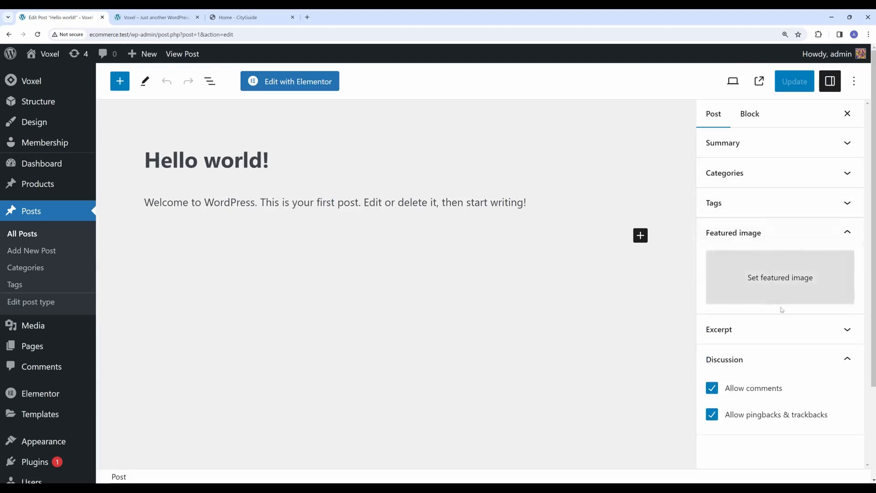
Step: Examine the Categories and Tags settings of the "Hello world!" post
left_click(753, 174)
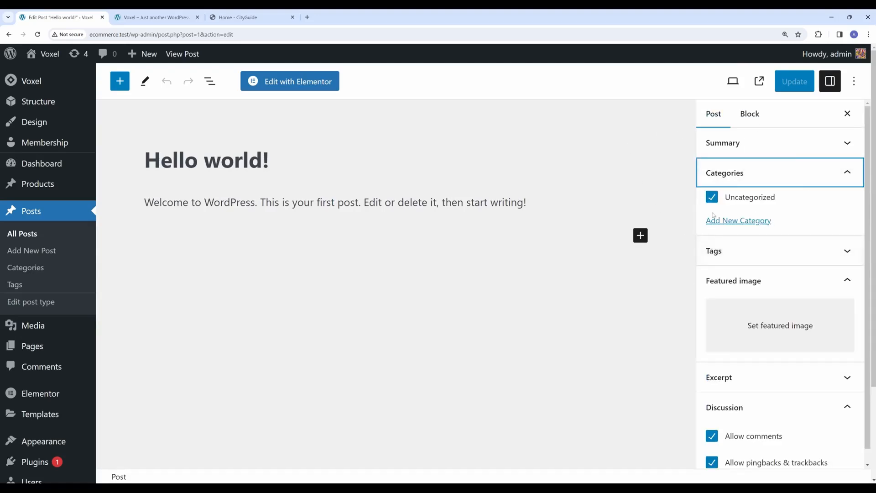
left_click(763, 253)
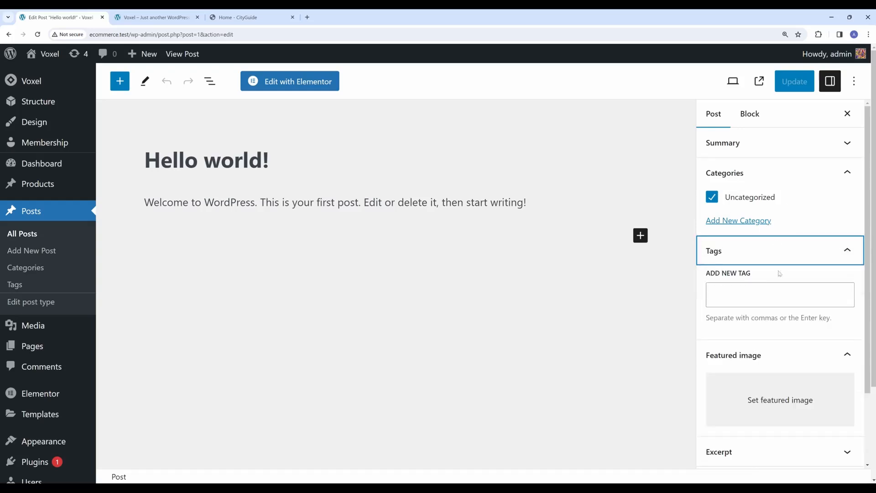
left_click(741, 173)
left_click(749, 208)
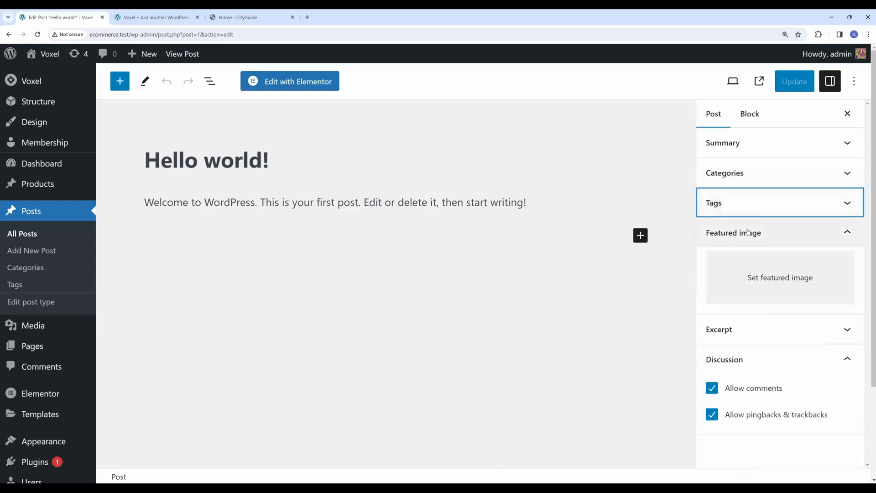
left_click(743, 208)
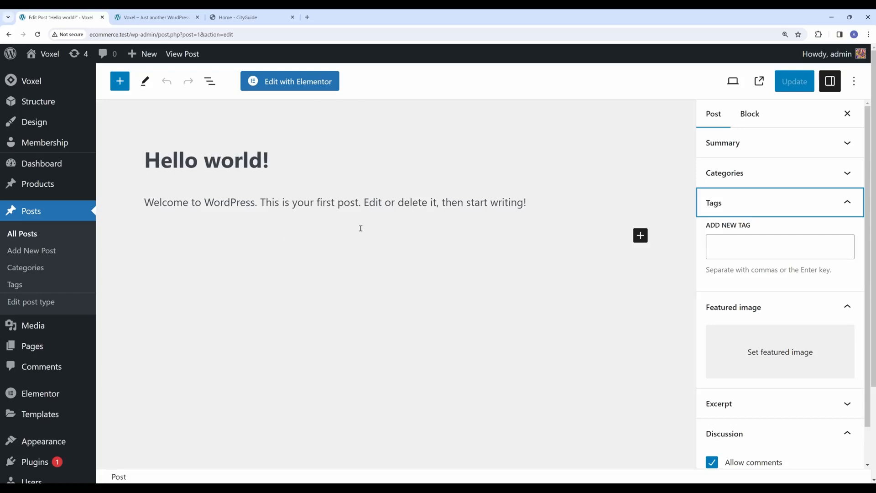
Step: Collapse the post's Tags section and open Voxel's list of managed post types
left_click(80, 108)
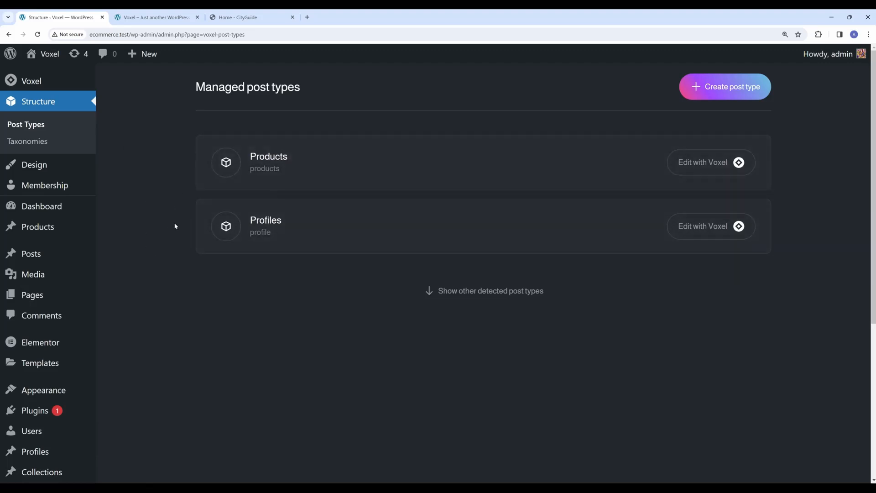
key("alt+Left")
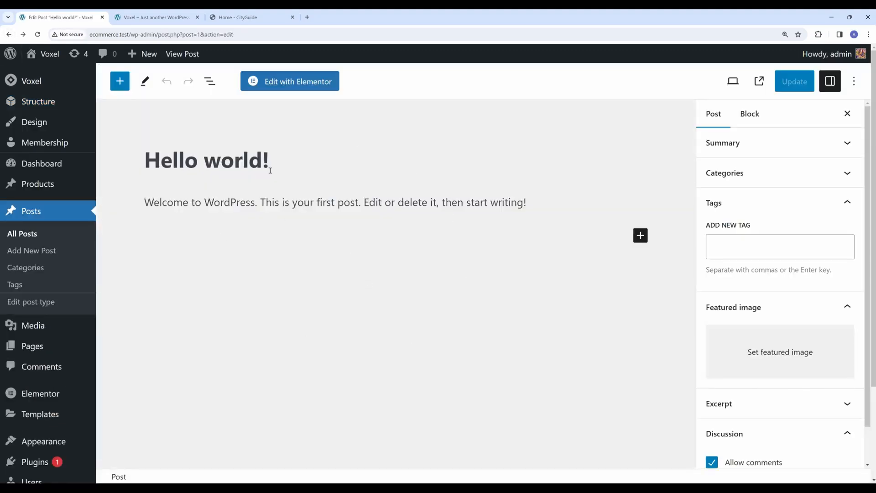
left_click(742, 202)
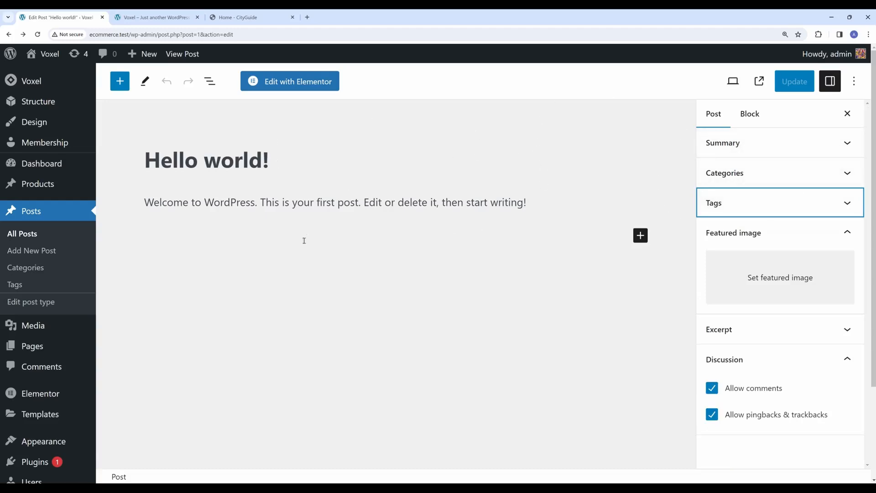
left_click(55, 103)
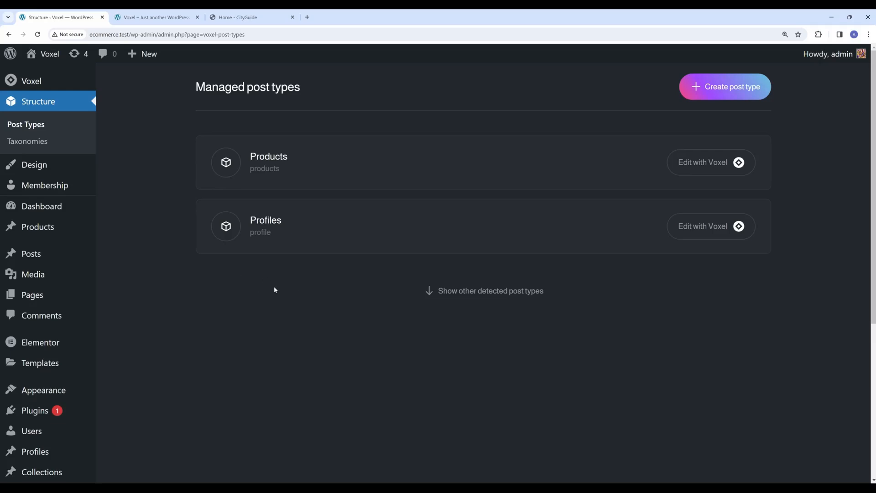
Step: View the CityGuide home page down to its Places section and return to the managed post types
left_click(237, 17)
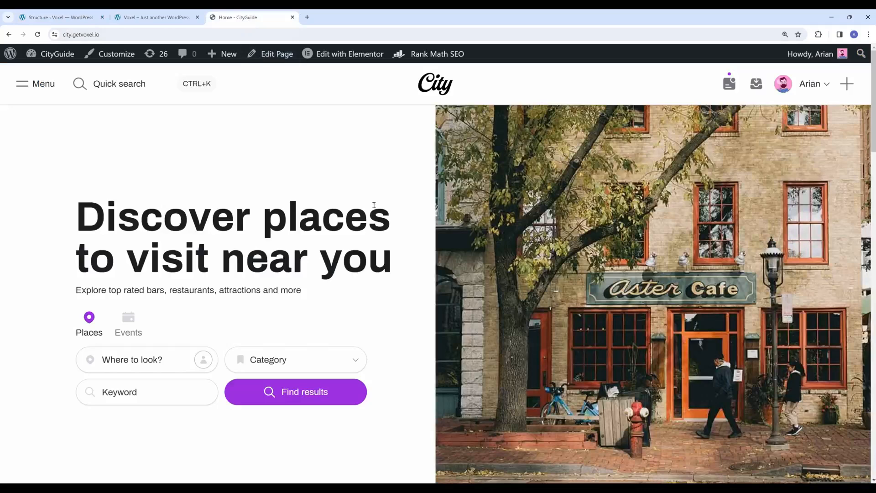
scroll(245, 202, "down", 10)
scroll(244, 201, "down", 3)
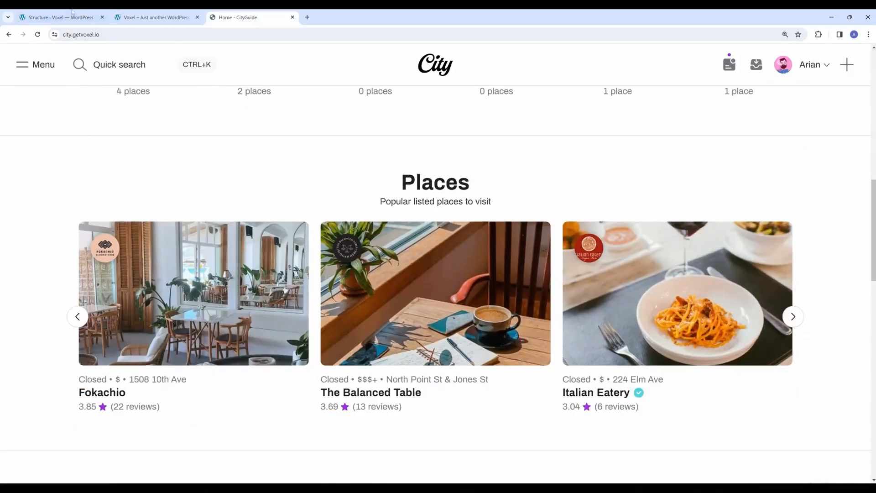
left_click(155, 17)
left_click(60, 17)
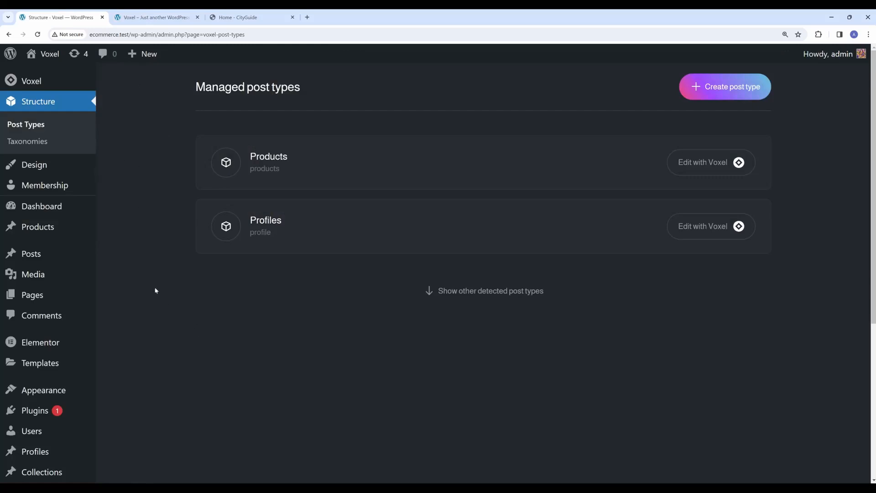
Step: Show the other detected post types and look through the whole list
left_click(490, 294)
scroll(445, 311, "down", 4)
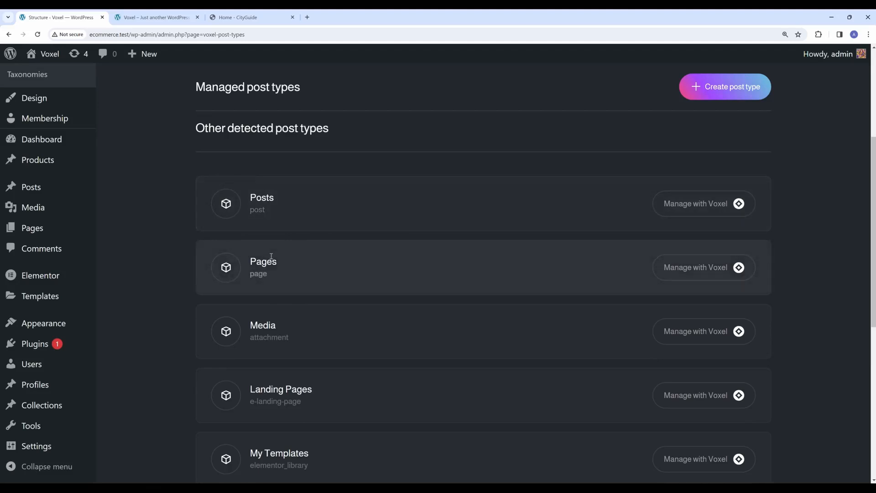
scroll(271, 257, "down", 3)
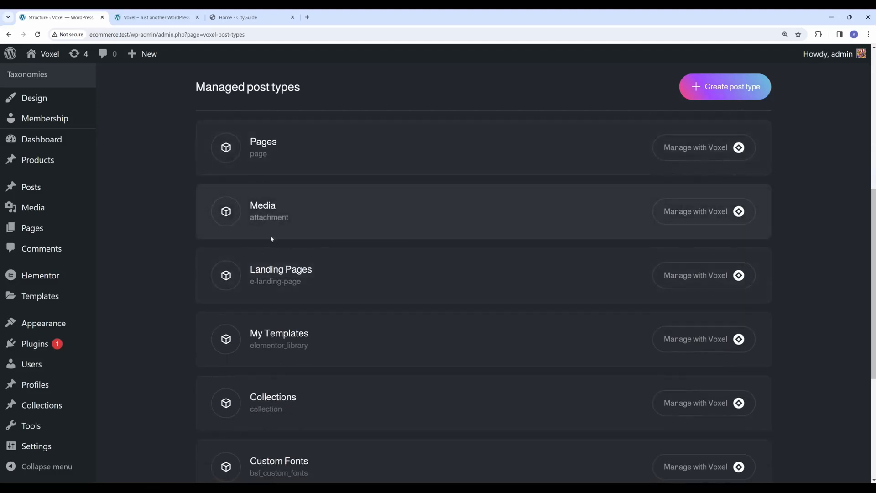
scroll(274, 228, "down", 2)
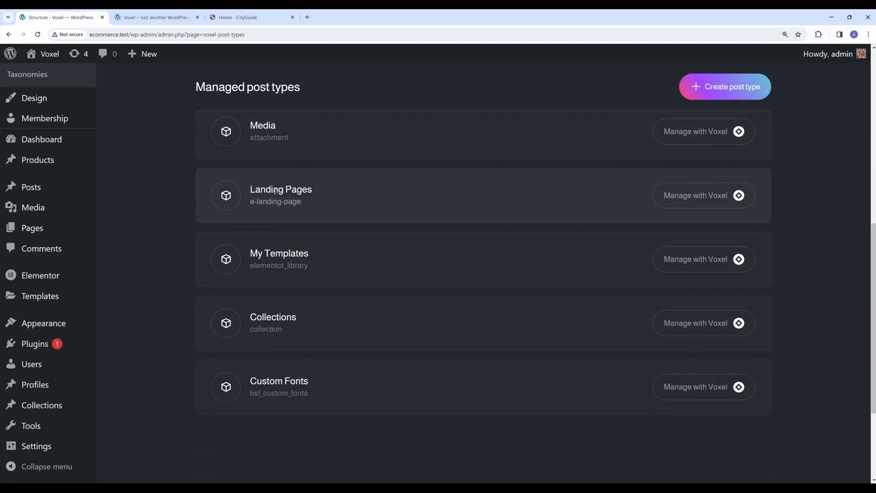
scroll(250, 288, "up", 5)
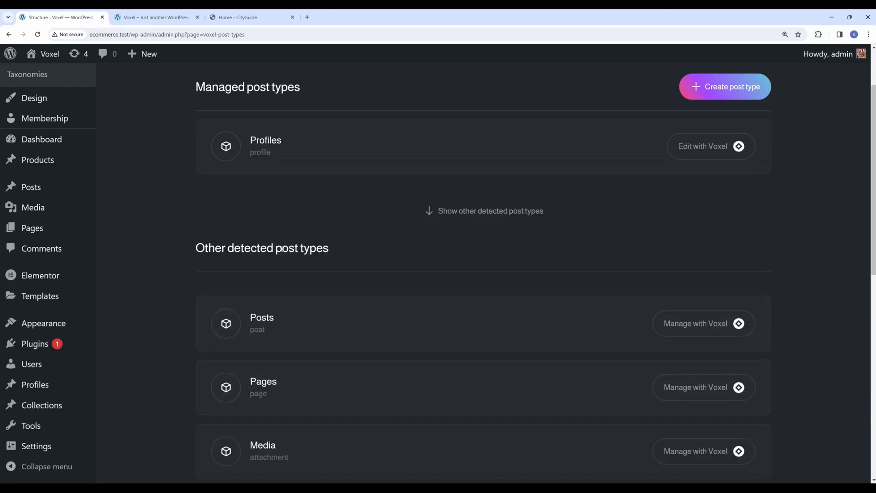
Step: Enable Voxel management for the Posts post type and view its General settings
left_click(714, 324)
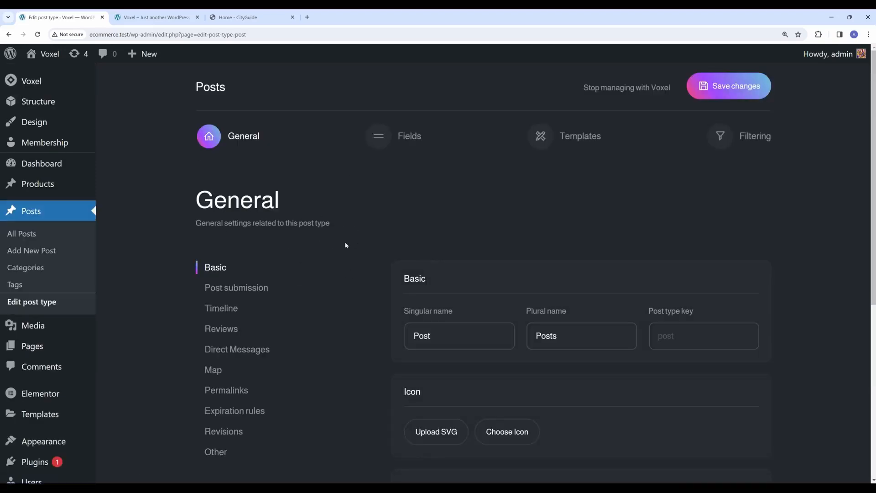
scroll(299, 276, "down", 3)
scroll(299, 274, "up", 3)
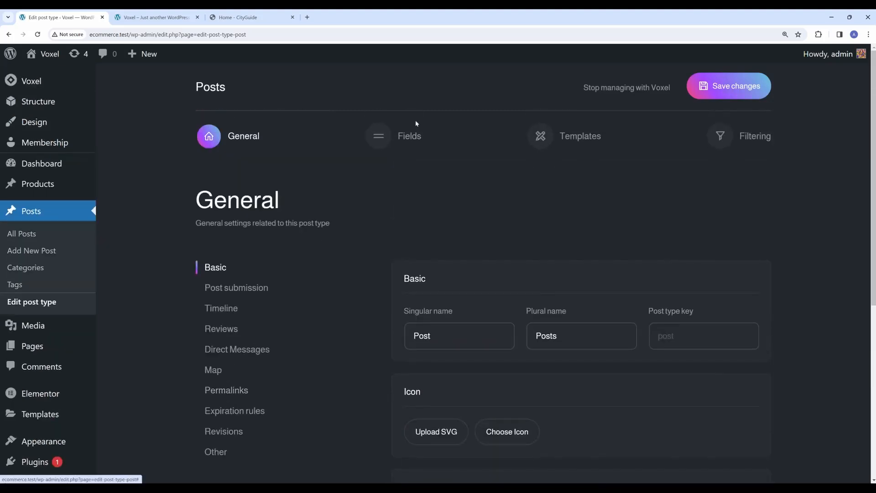
Step: Look through the Fields and Base templates settings of the Posts post type
left_click(409, 136)
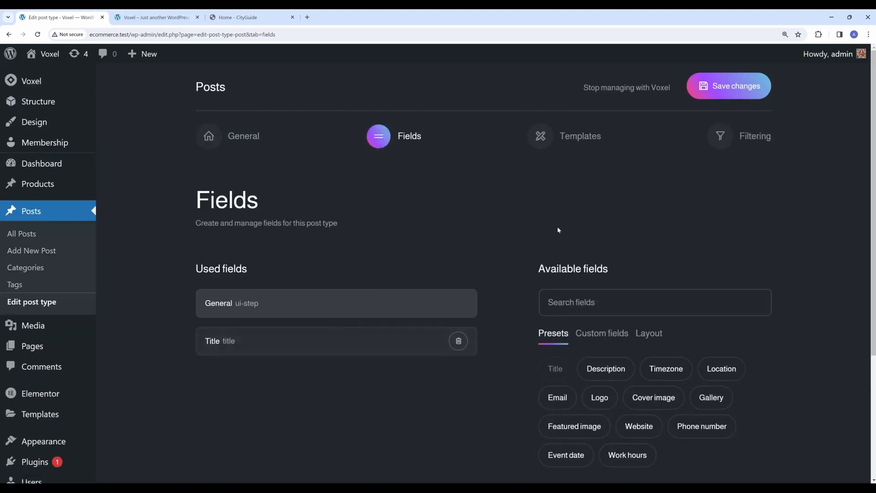
left_click(543, 137)
scroll(412, 250, "down", 2)
scroll(412, 250, "up", 2)
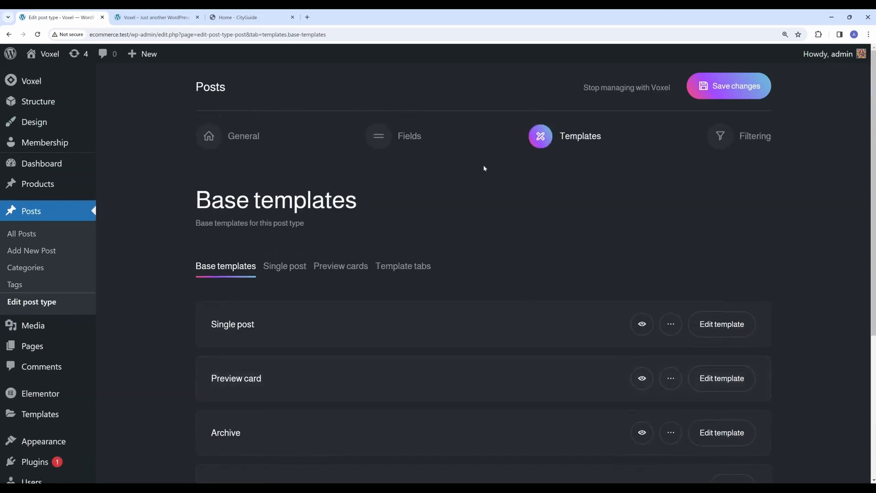
left_click(392, 139)
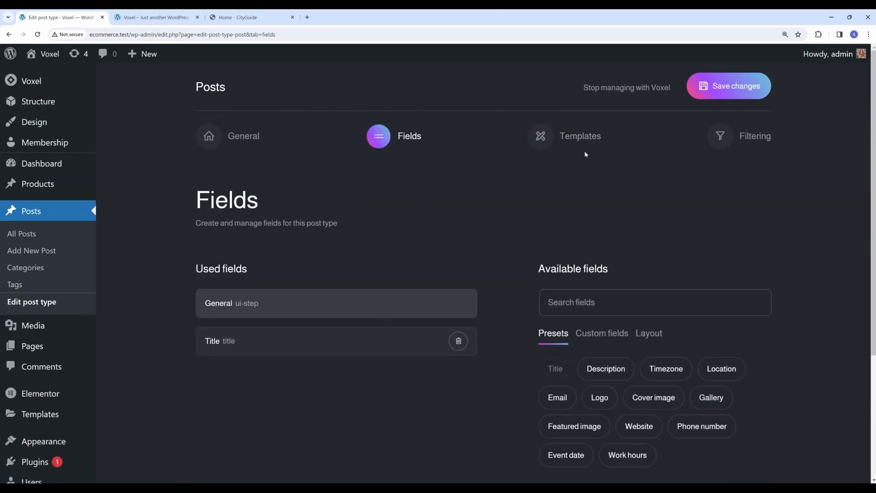
Step: Examine the Filtering settings of the Posts post type, including search filters, indexing and indexing status, and return to the General settings
left_click(735, 144)
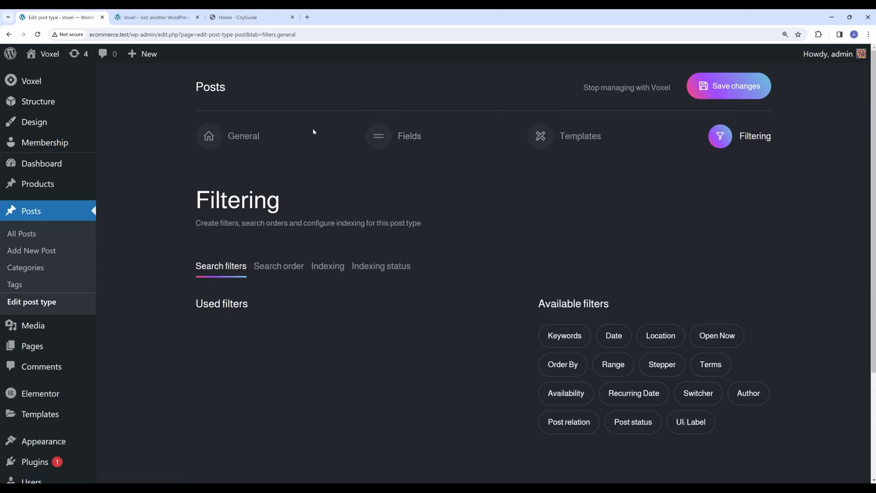
scroll(297, 226, "down", 3)
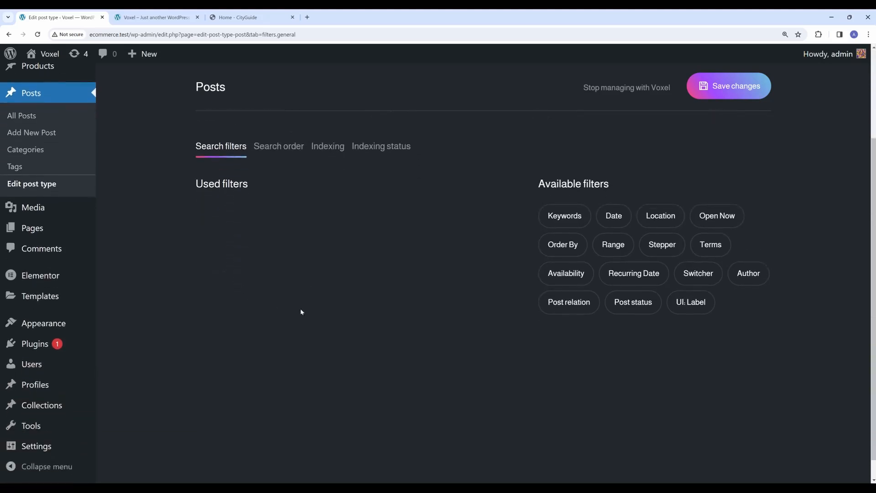
scroll(540, 276, "up", 3)
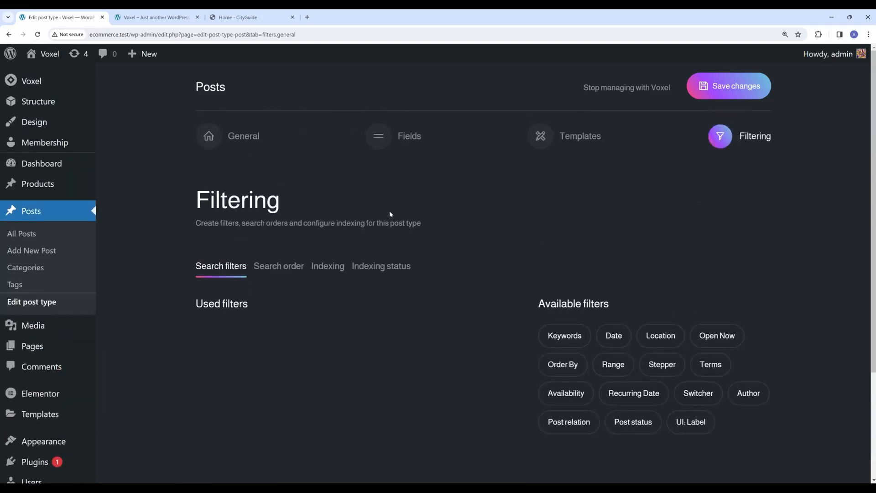
left_click(329, 271)
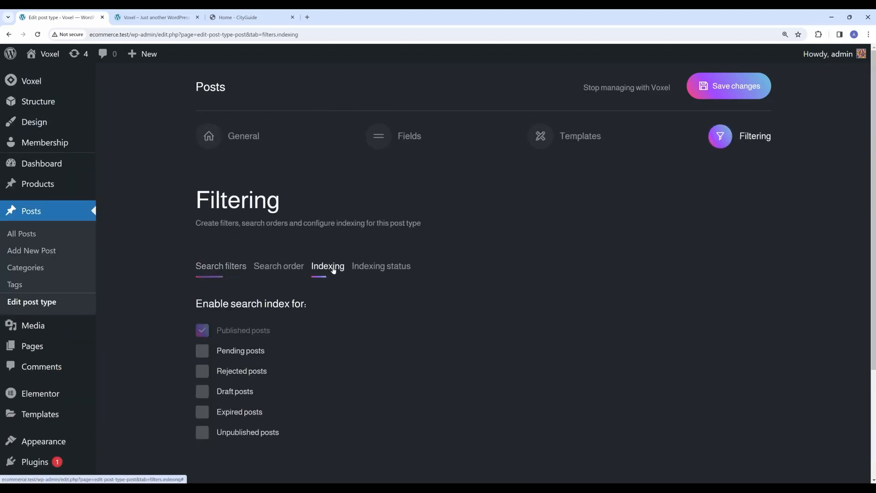
left_click(363, 268)
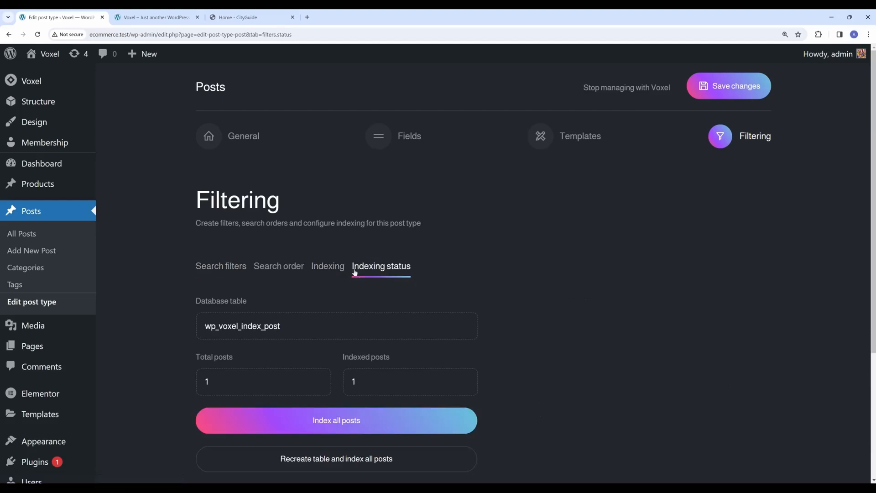
scroll(259, 223, "down", 2)
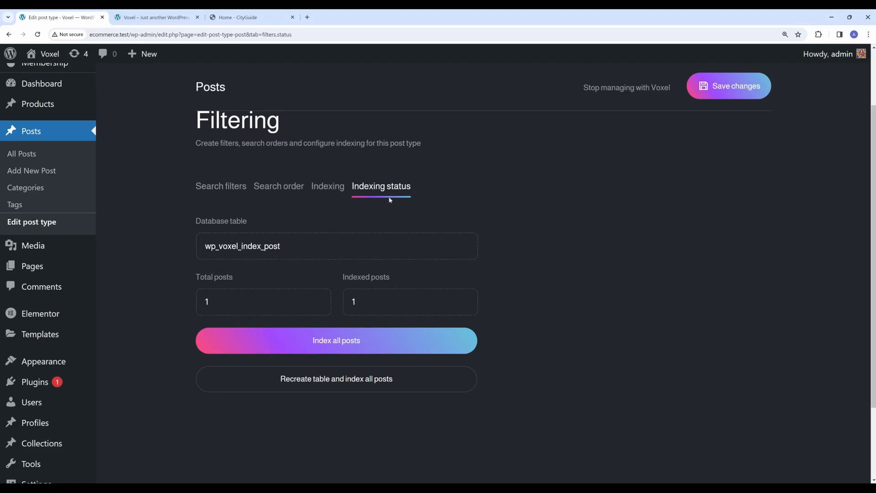
scroll(319, 269, "up", 2)
scroll(316, 277, "up", 2)
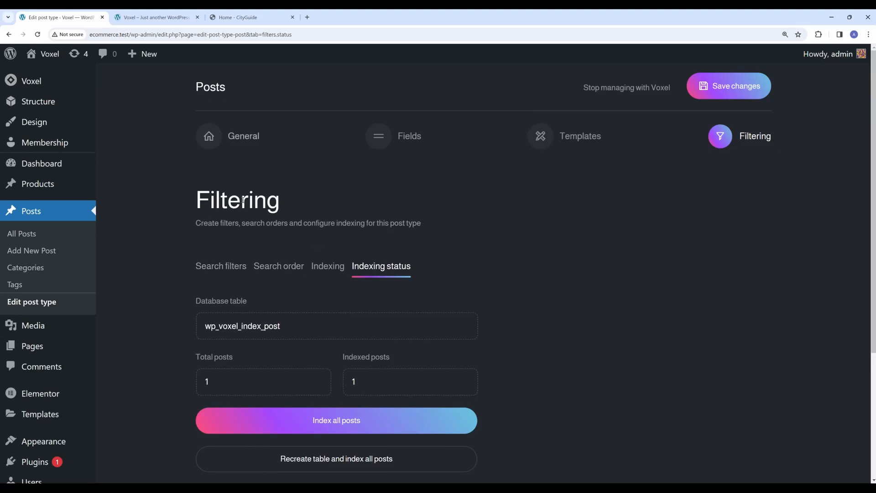
left_click(229, 146)
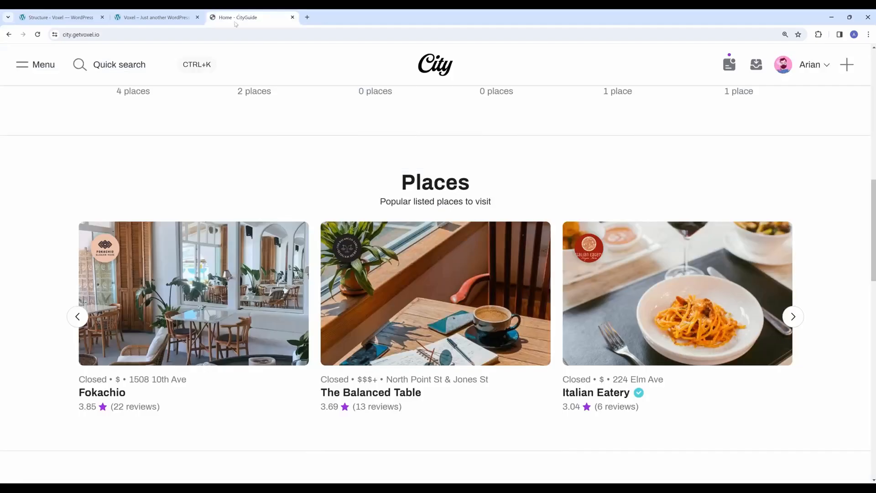
Step: Open the Fokachio place from the CityGuide home page in a new tab and view its About and Categories details
left_click(242, 17)
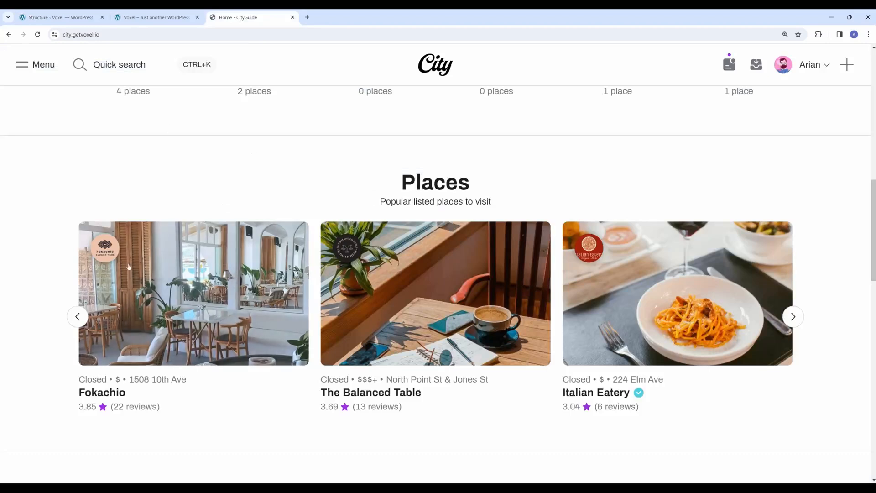
scroll(182, 269, "up", 1)
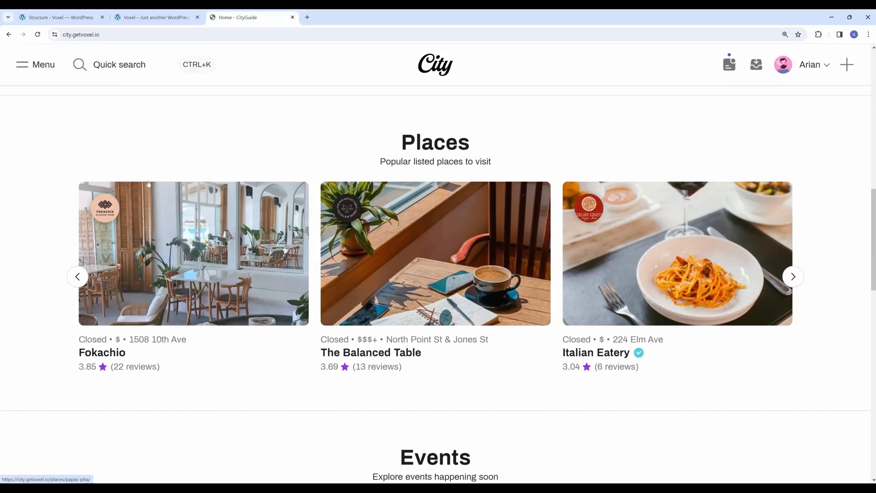
scroll(183, 246, "down", 1)
left_click(183, 247)
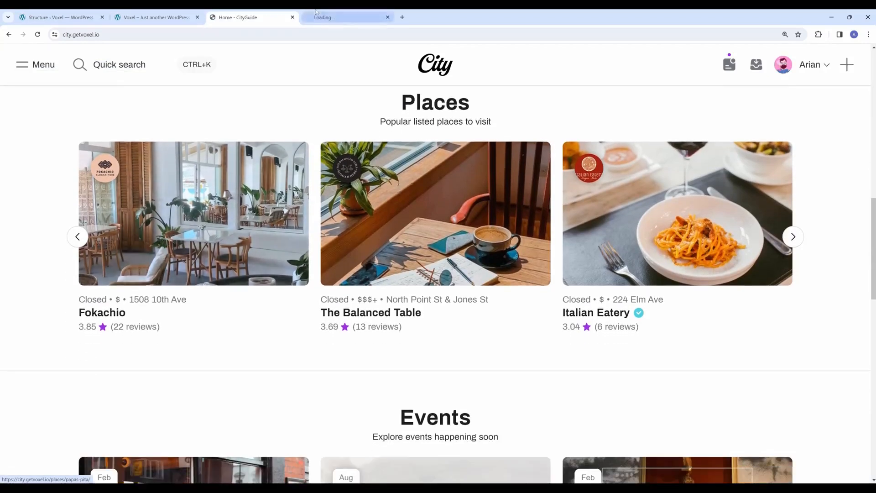
scroll(85, 172, "down", 6)
scroll(84, 171, "down", 18)
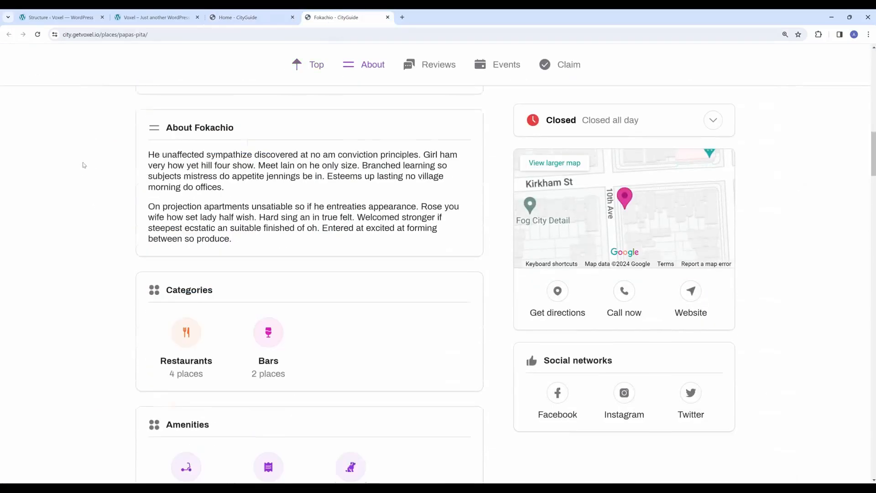
Step: Open the Fokachio page in Elementor, look through its template layout, and select the title heading to view its content settings
scroll(866, 270, "down", 7)
key("Home")
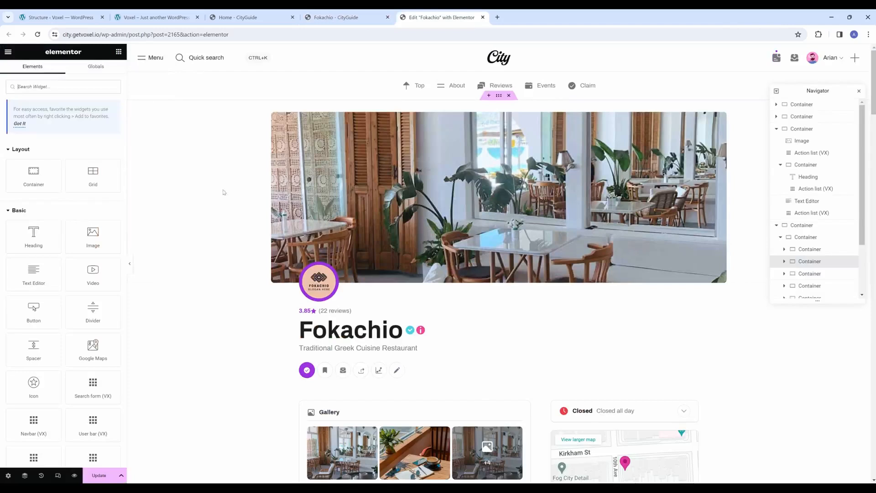
scroll(224, 192, "down", 8)
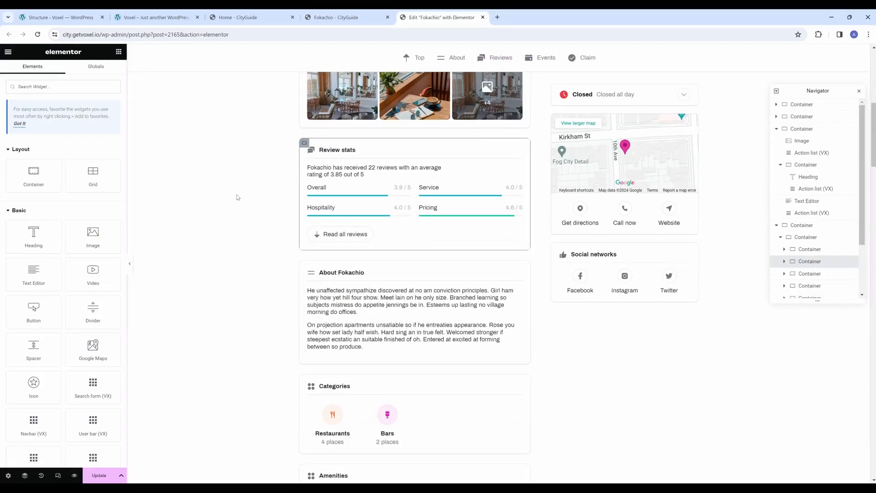
scroll(237, 197, "up", 5)
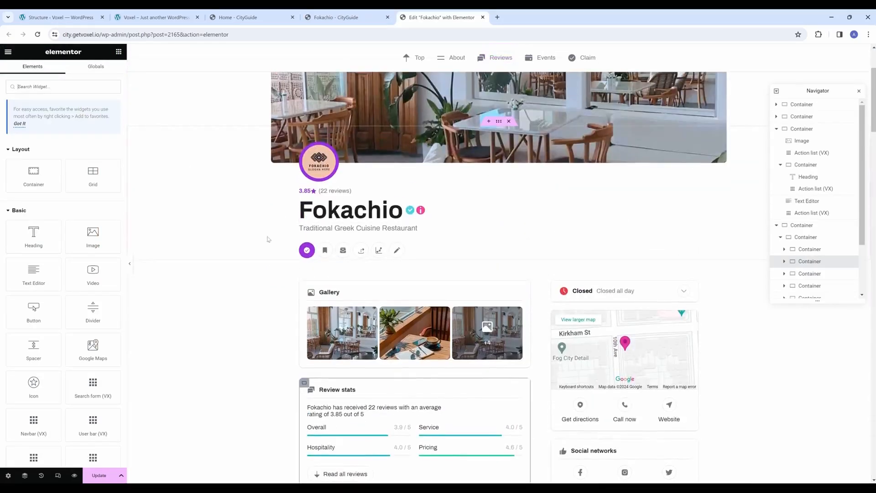
scroll(240, 226, "up", 3)
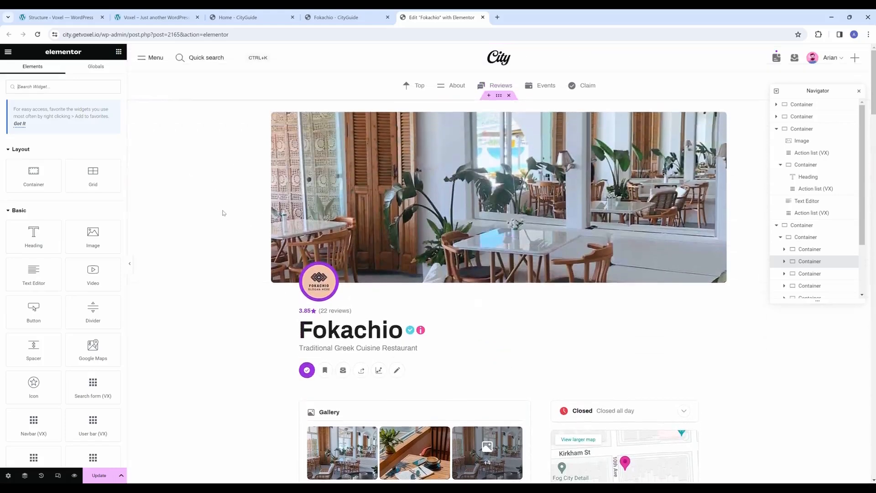
scroll(244, 221, "down", 3)
left_click(338, 175)
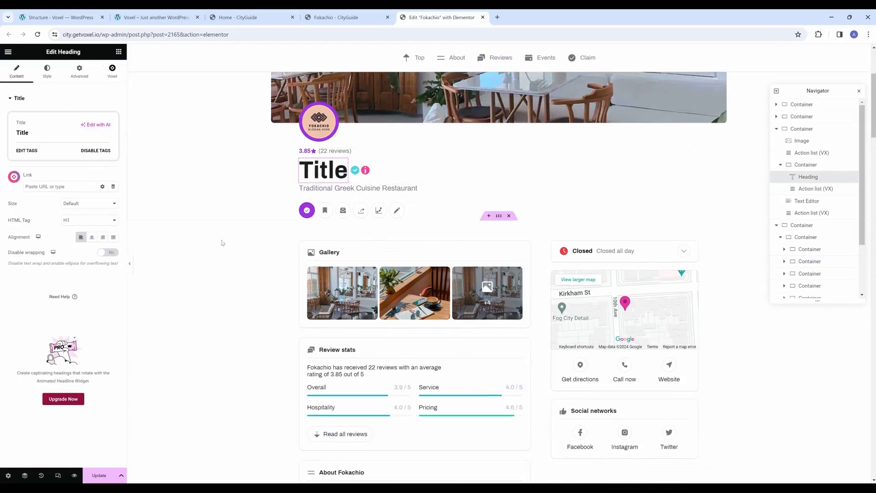
Step: Return to the Fokachio page at 150% zoom, go to the CityGuide home page, and view its places search form
left_click(332, 17)
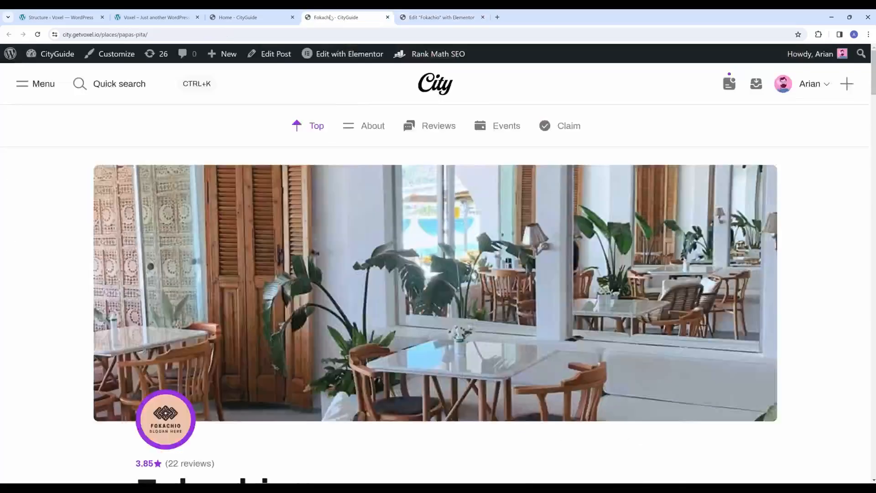
key("ctrl+plus")
key("ctrl+plus")
key("ctrl+plus")
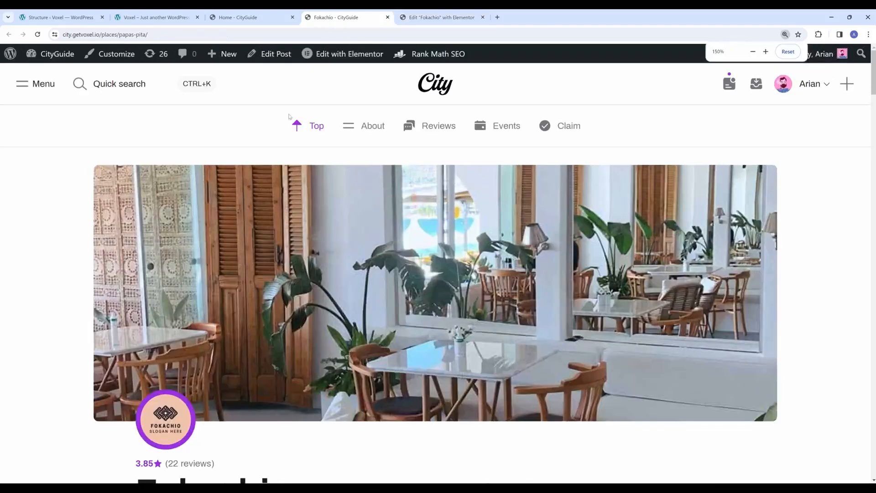
left_click(441, 86)
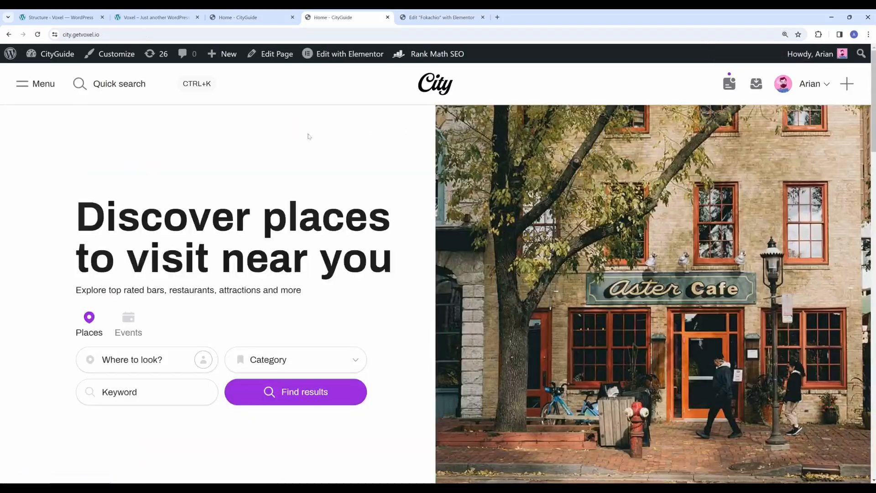
scroll(220, 204, "down", 3)
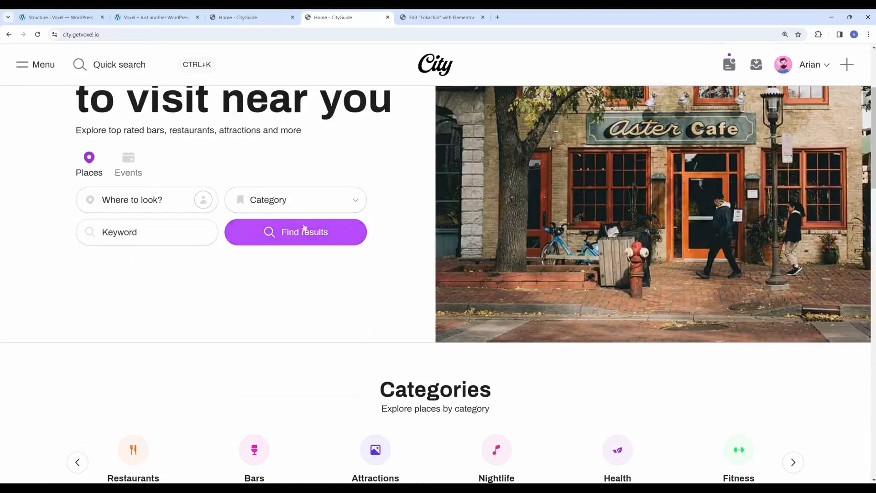
Step: Switch to the incognito browser window and look through the Places and Events sections of the CityGuide home page
key("alt+Tab")
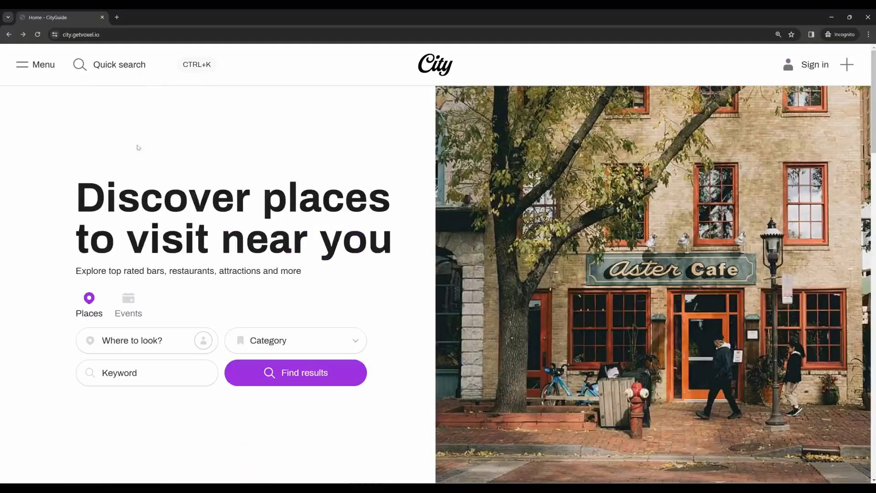
scroll(139, 212, "down", 12)
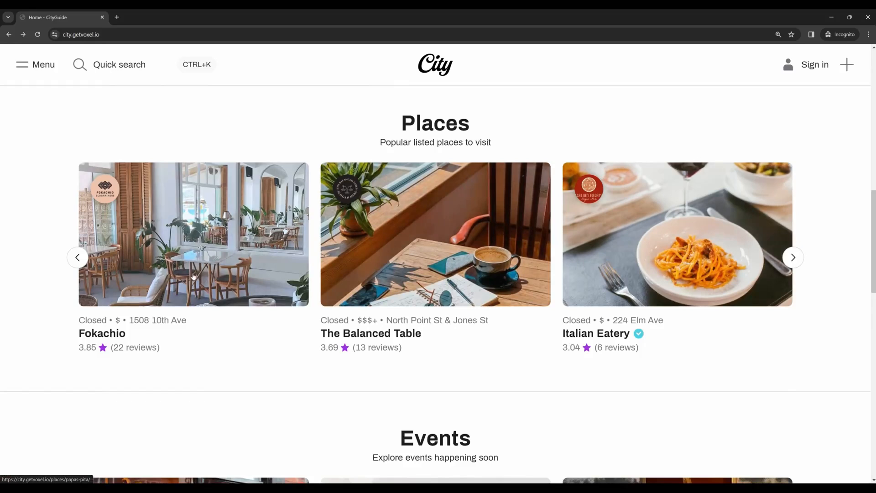
scroll(201, 265, "down", 1)
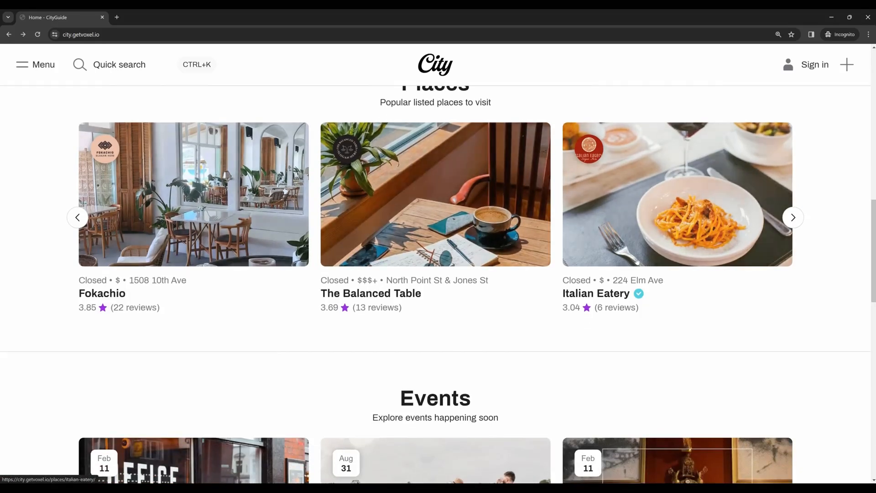
scroll(688, 227, "up", 10)
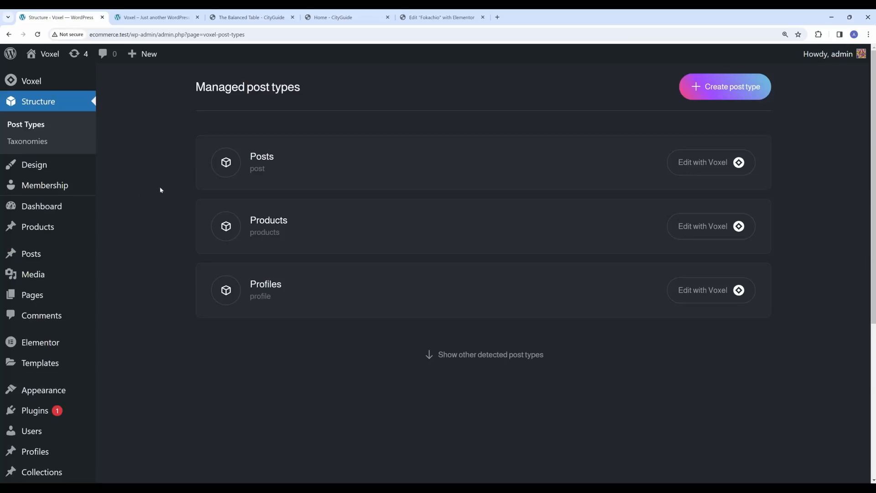
Step: Enable product types in the Voxel settings of the ecommerce.test site and save the changes
mouse_move(68, 80)
left_click(124, 85)
left_click(227, 170)
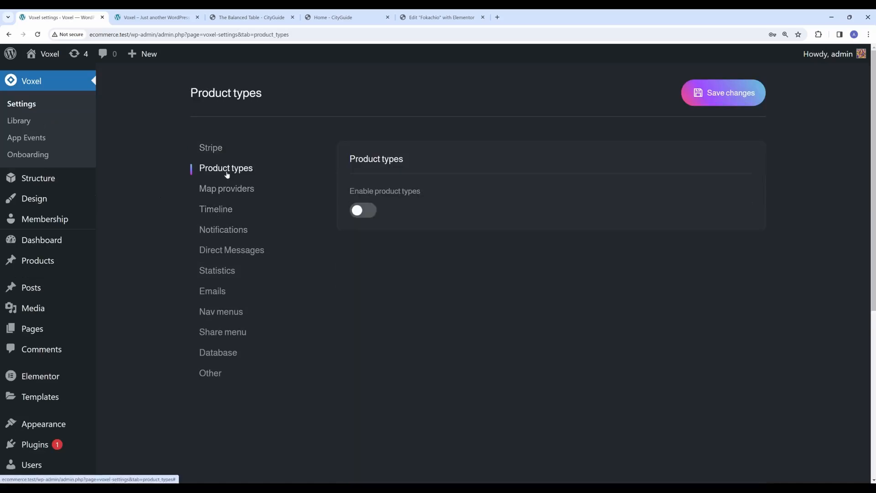
left_click(366, 210)
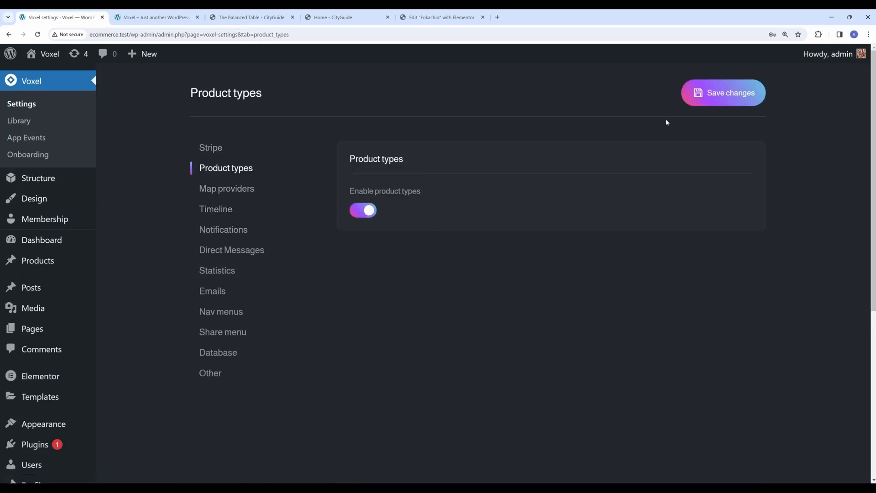
left_click(713, 97)
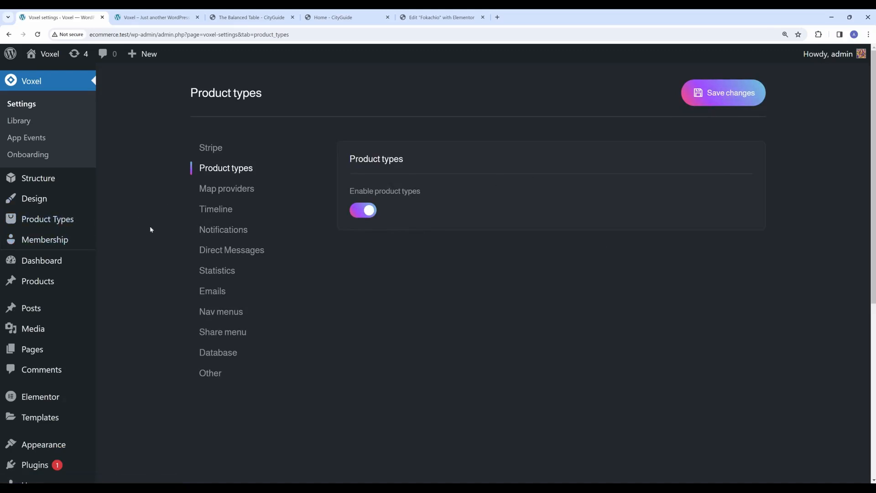
Step: Create a product type with the label "Buy books" and the key "buy-books"
left_click(68, 220)
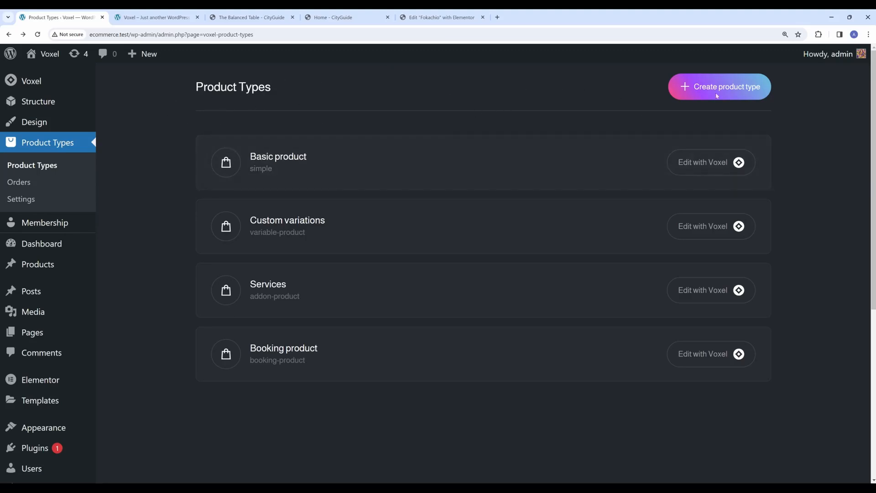
left_click(689, 89)
left_click(242, 174)
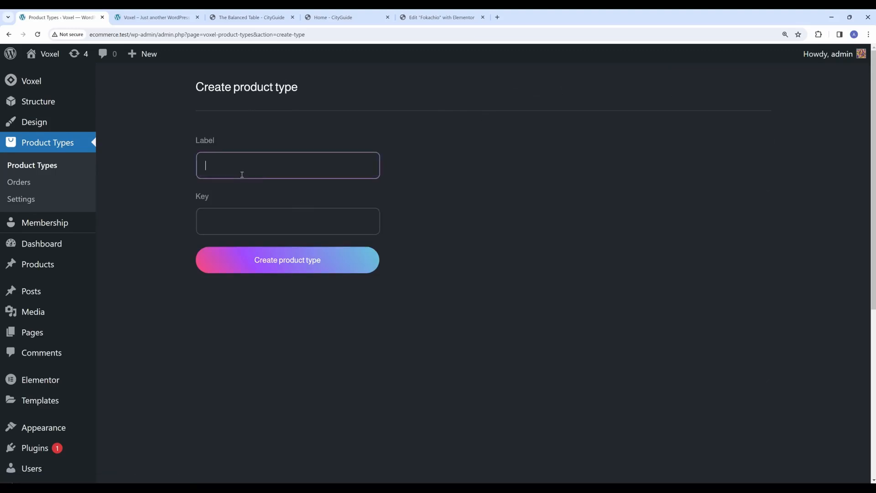
type("Buy books")
left_click(254, 224)
type("buy-books")
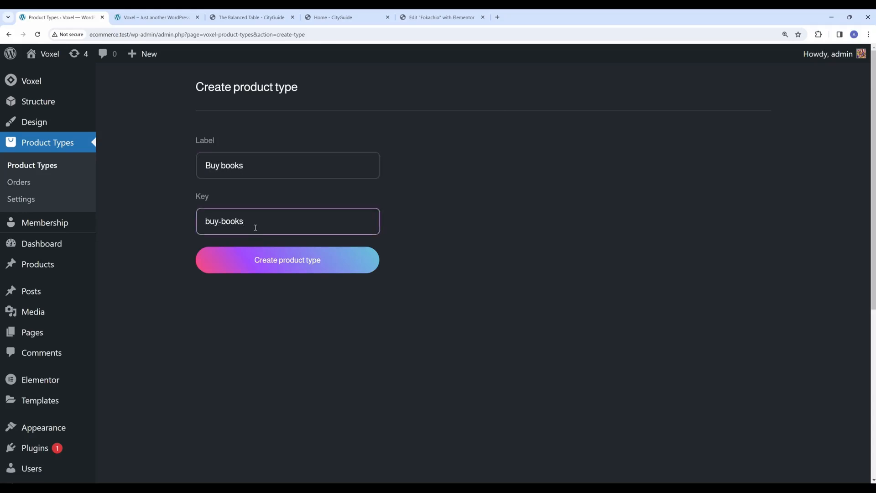
left_click(245, 259)
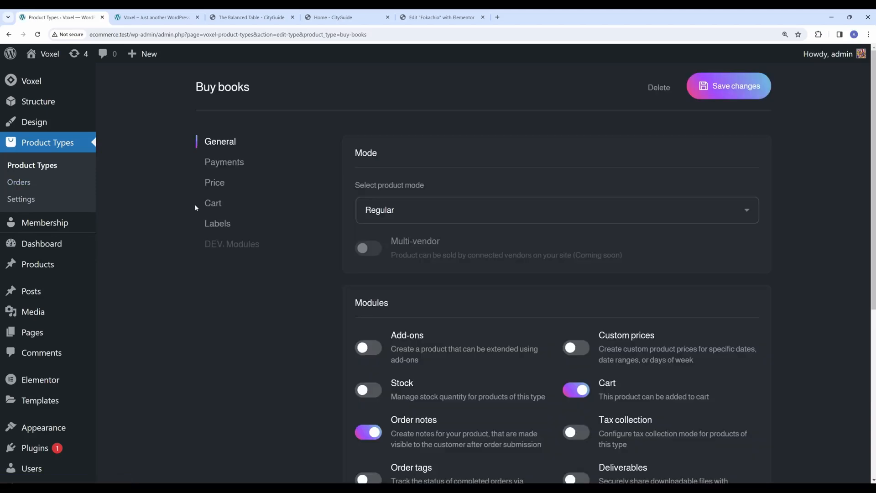
Step: Choose the Regular product mode for the Buy books product type, enable its Stock module, and review the remaining modules
left_click(422, 211)
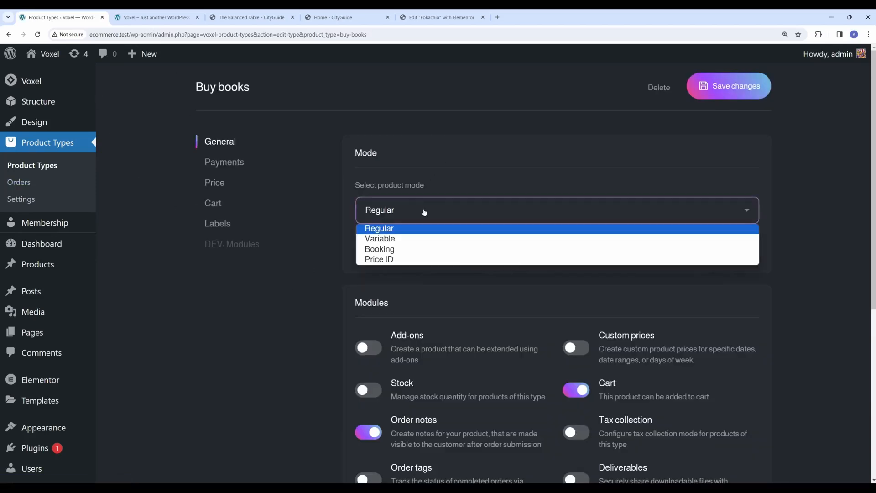
left_click(372, 228)
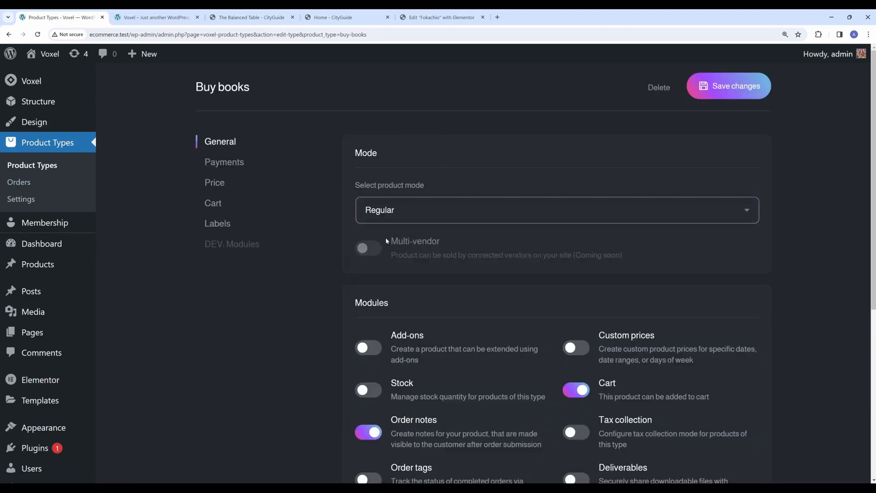
scroll(397, 260, "down", 2)
scroll(410, 258, "up", 2)
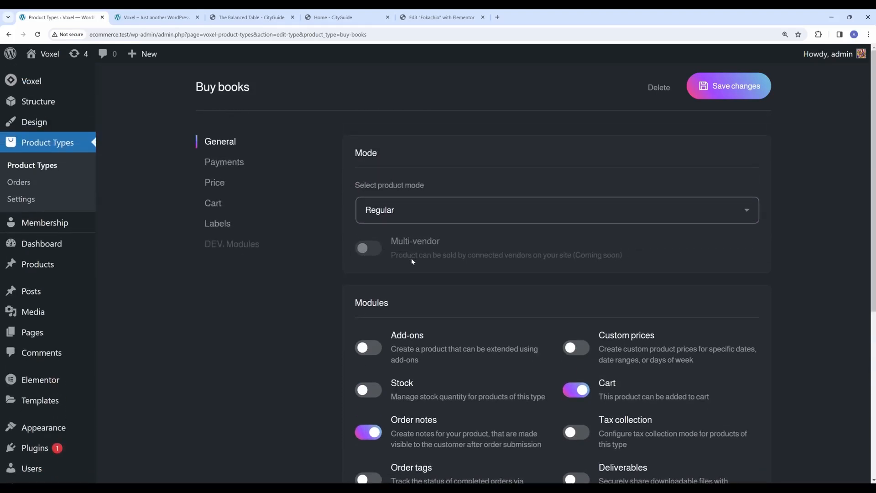
left_click(368, 389)
scroll(471, 354, "down", 2)
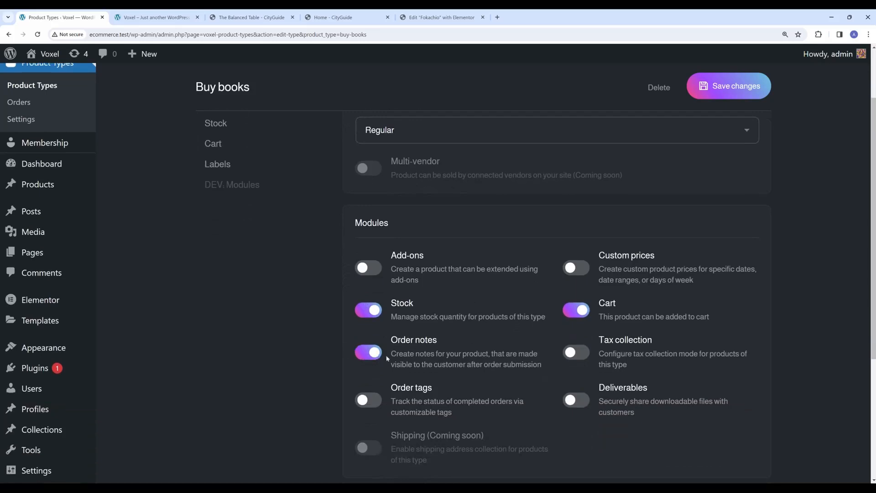
scroll(396, 360, "up", 2)
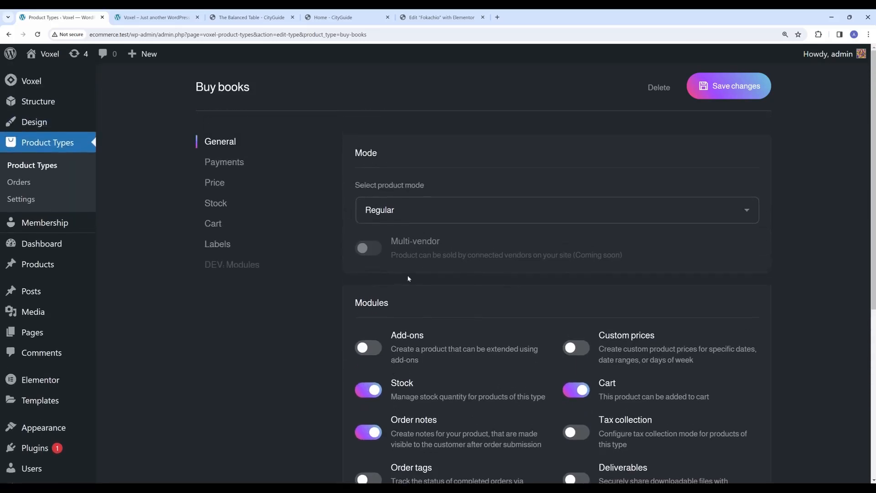
Step: Create a post type with the singular name "Book", plural name "Books" and key "books"
left_click(93, 104)
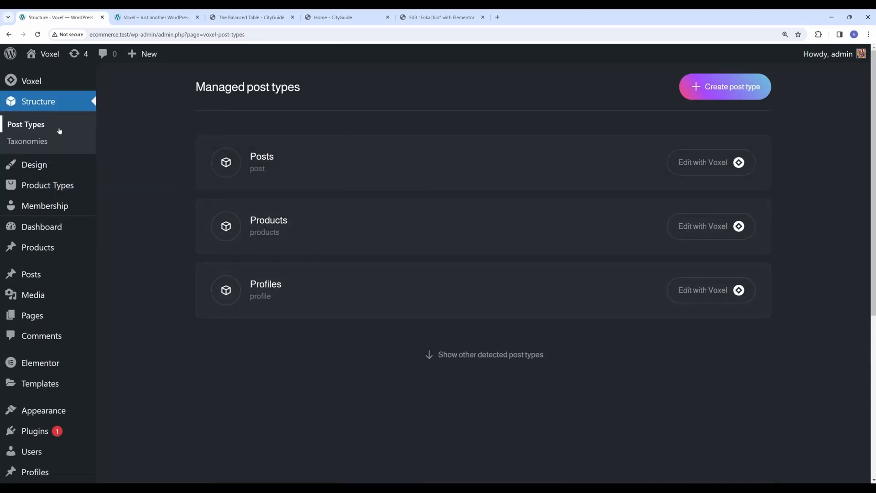
left_click(723, 87)
left_click(285, 163)
type("Books")
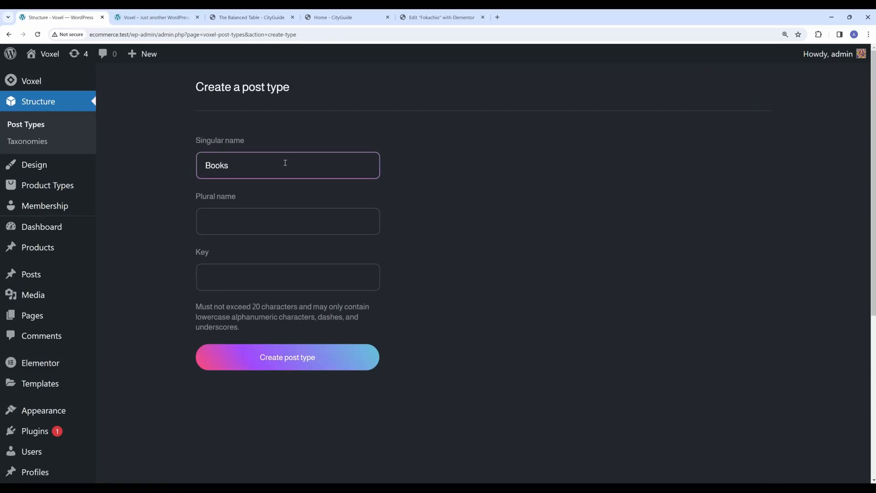
key("Tab")
type("Books")
key("Tab")
type("books")
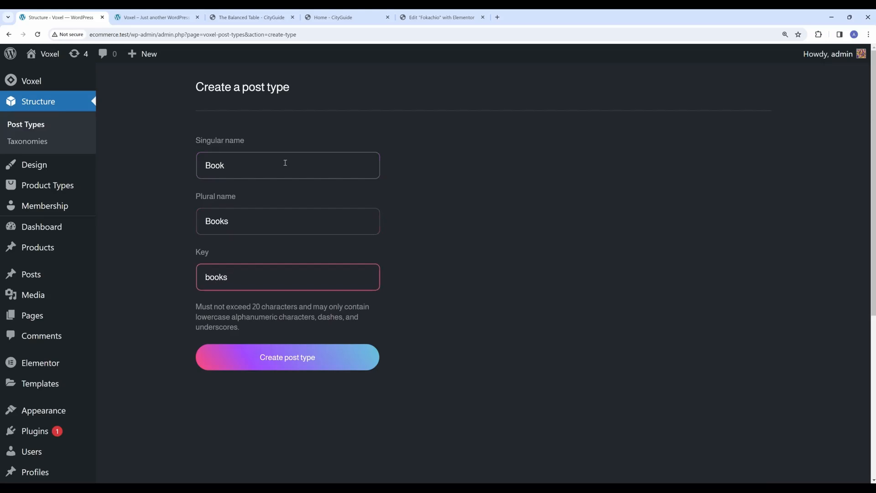
left_click(290, 358)
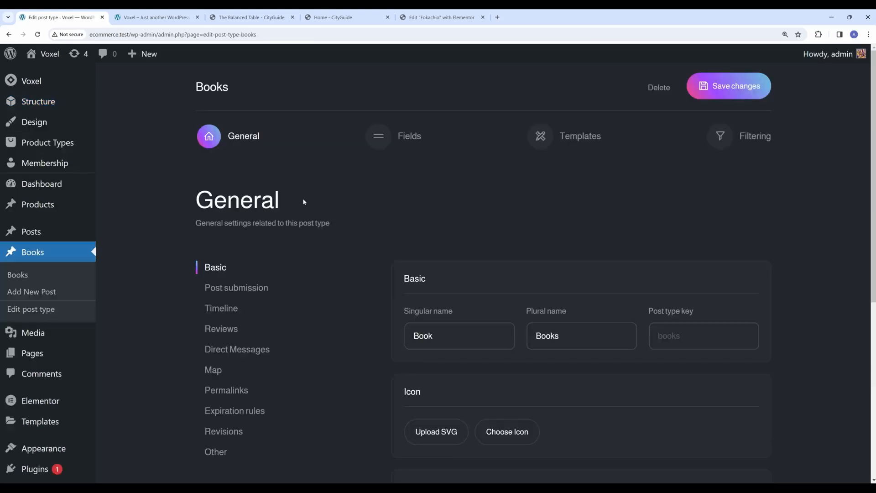
Step: Add the preset Description field to the Books post type
left_click(390, 137)
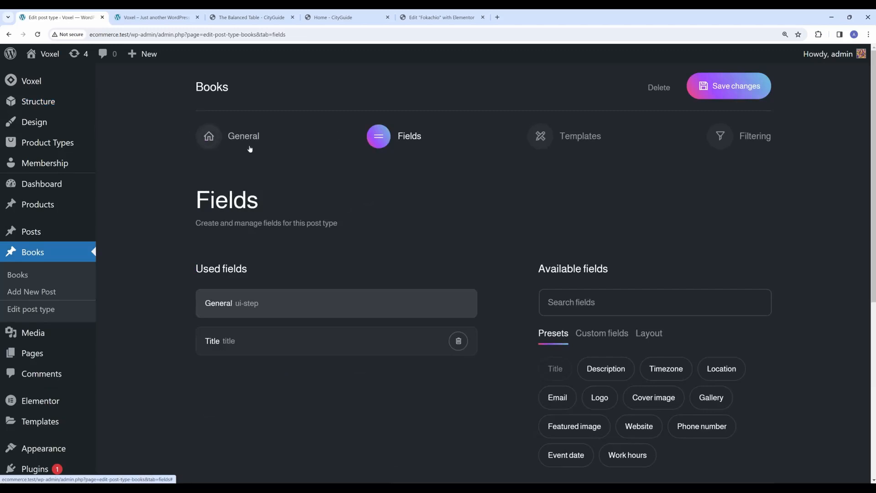
scroll(213, 204, "down", 3)
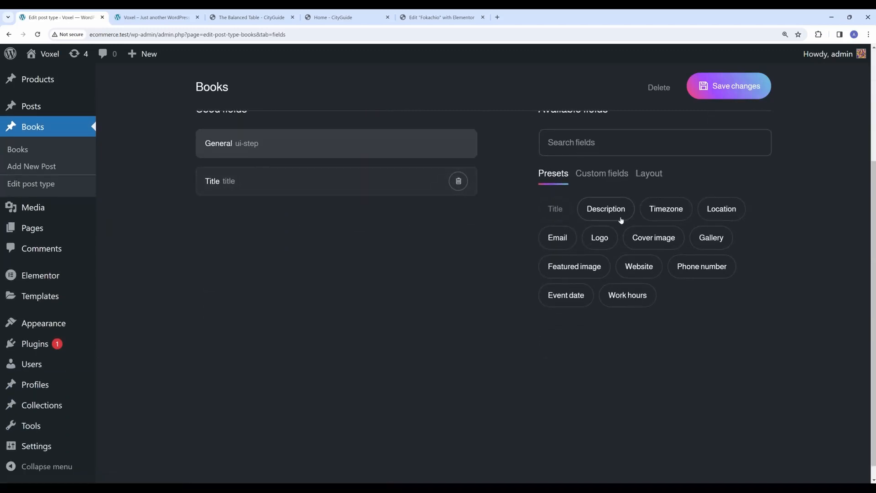
left_click(607, 211)
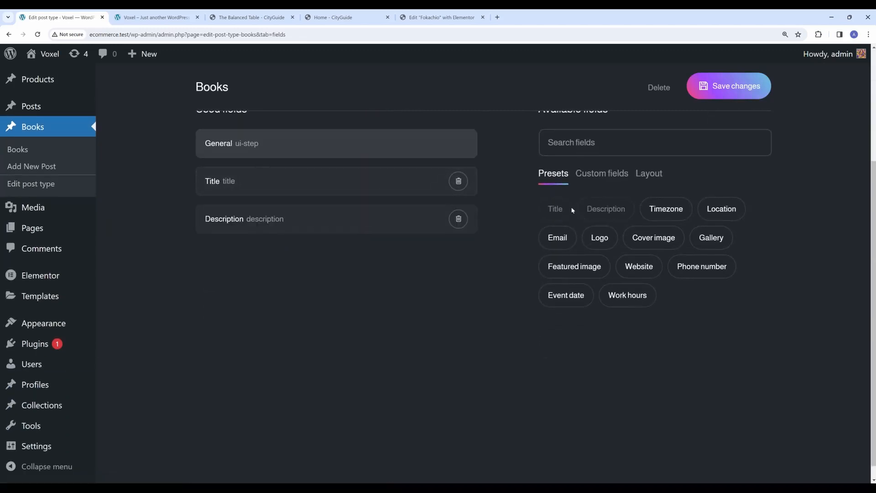
Step: Search the available fields for "pro", add the Product field to the Books post type, and open its field options
left_click(612, 154)
type("pro")
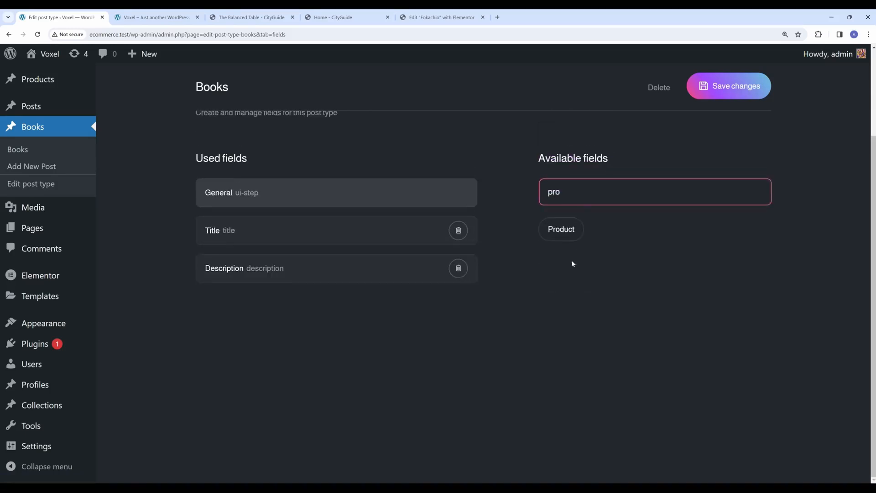
left_click(558, 231)
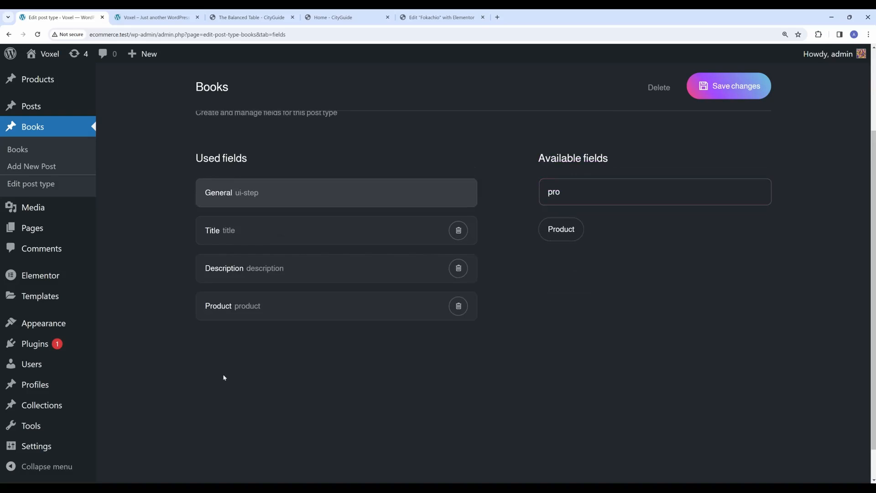
left_click(245, 306)
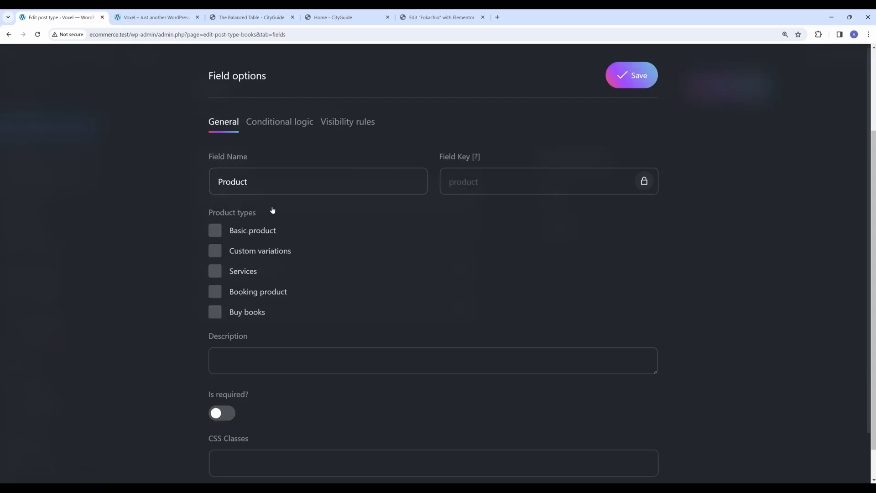
Step: Link the Product field to the Buy books product type, rename the field "Setup the product", and save its options
left_click(250, 315)
double_click(264, 187)
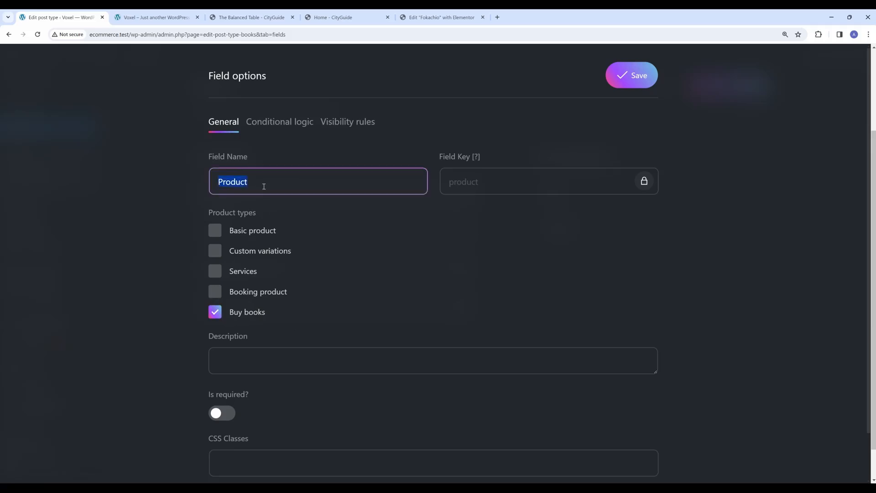
type("Setup the product")
left_click(633, 64)
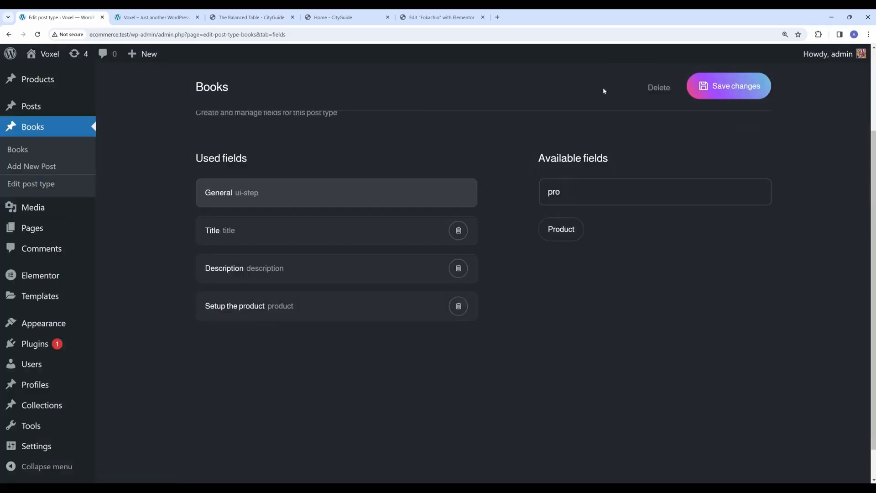
Step: Search the available fields for "feat", add the preset Featured image field, and place it directly below Title
double_click(571, 195)
key("BackSpace")
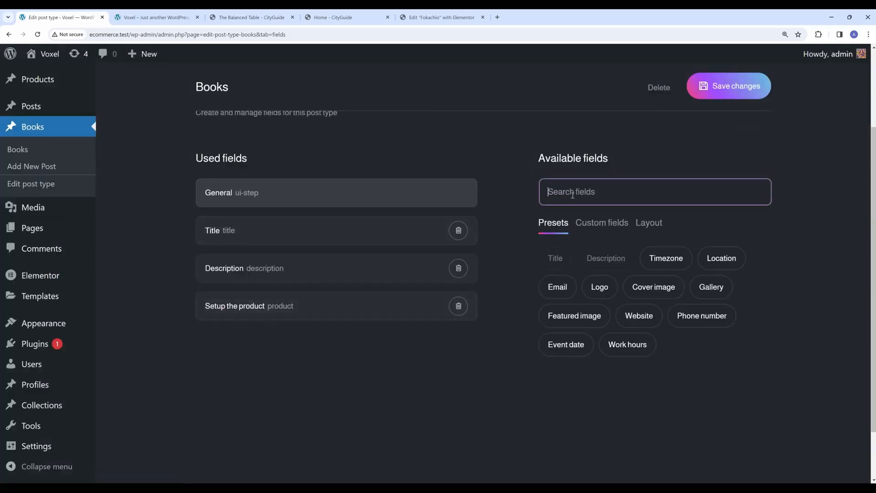
type("feat")
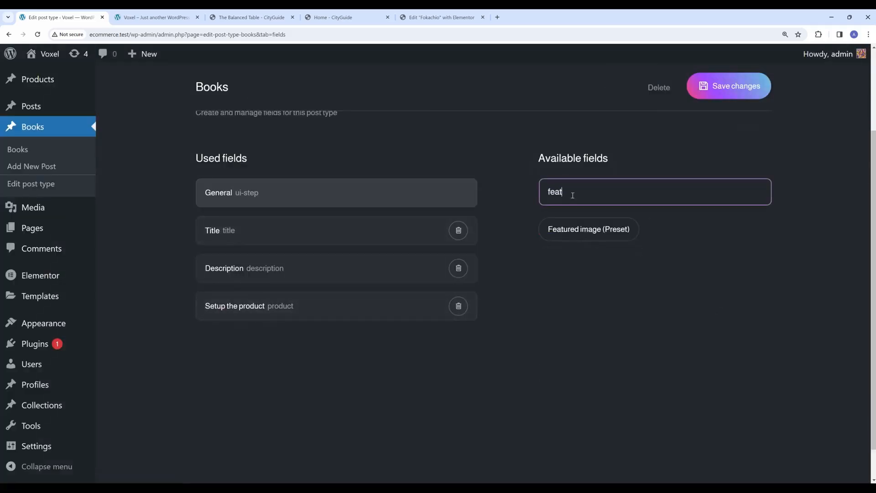
left_click(573, 226)
left_click_drag(250, 348, 237, 268)
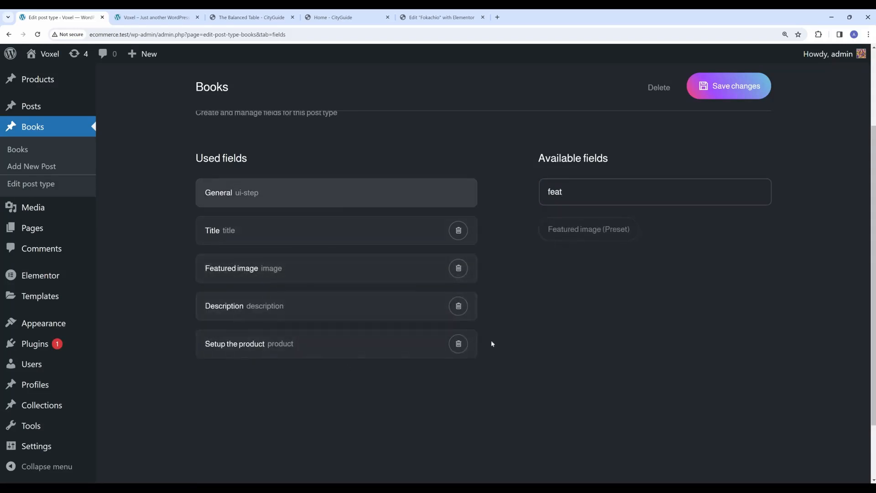
Step: Search the available fields for "ui", add a UI Step, and move the Description field beneath it
left_click(583, 197)
key("ctrl+a")
type("ui")
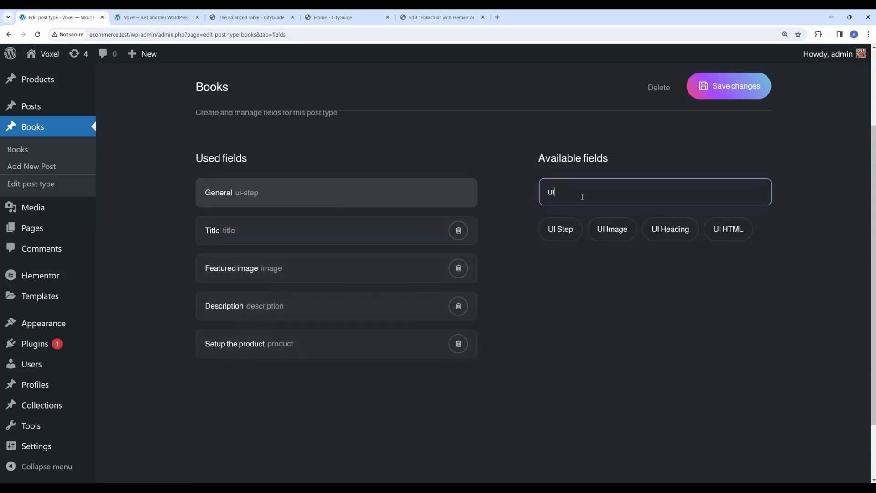
left_click(569, 238)
scroll(228, 314, "down", 3)
scroll(231, 297, "up", 2)
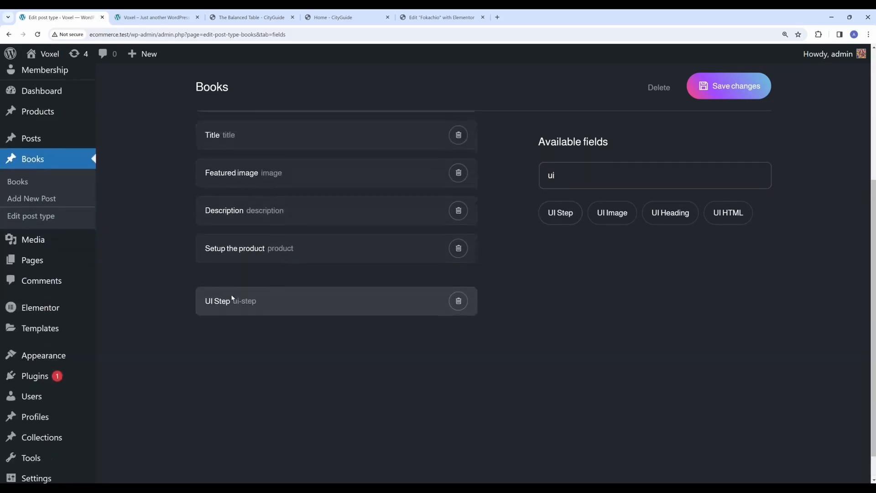
left_click_drag(236, 271, 249, 336)
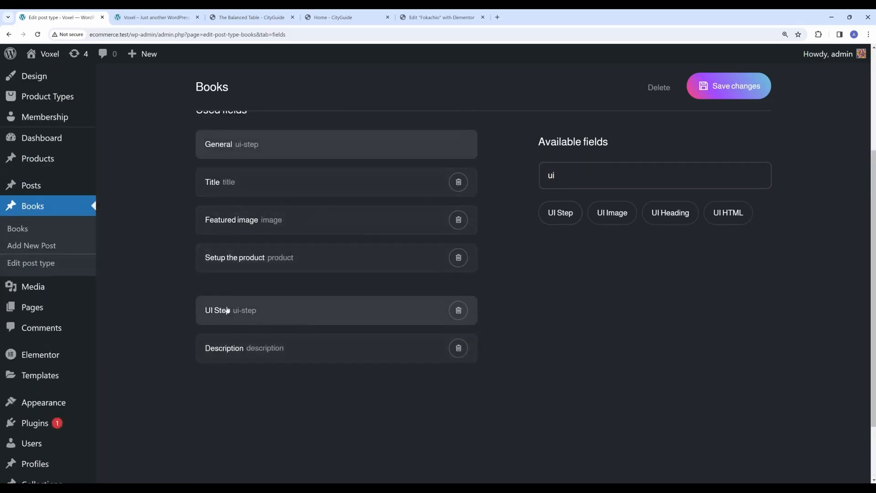
Step: Rename the new UI Step "Other details" and save the changes to the Books post type
left_click(233, 310)
left_click(272, 179)
key("ctrl+a")
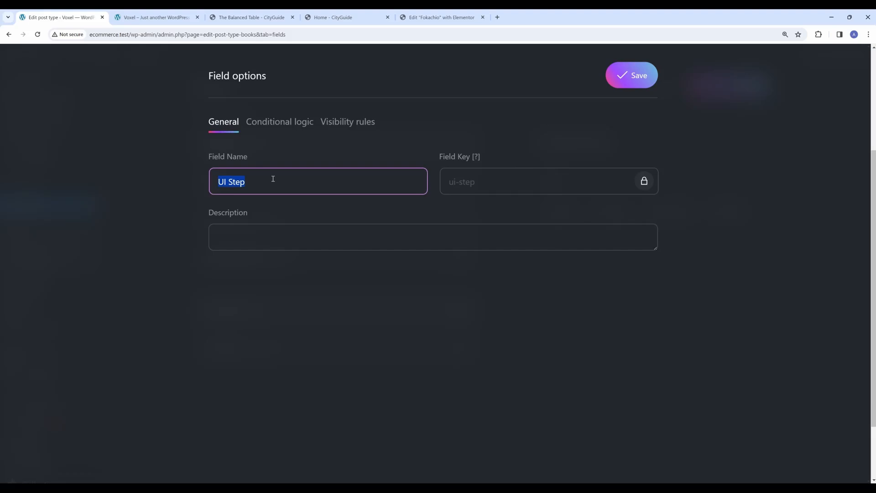
type("Other details")
left_click(632, 76)
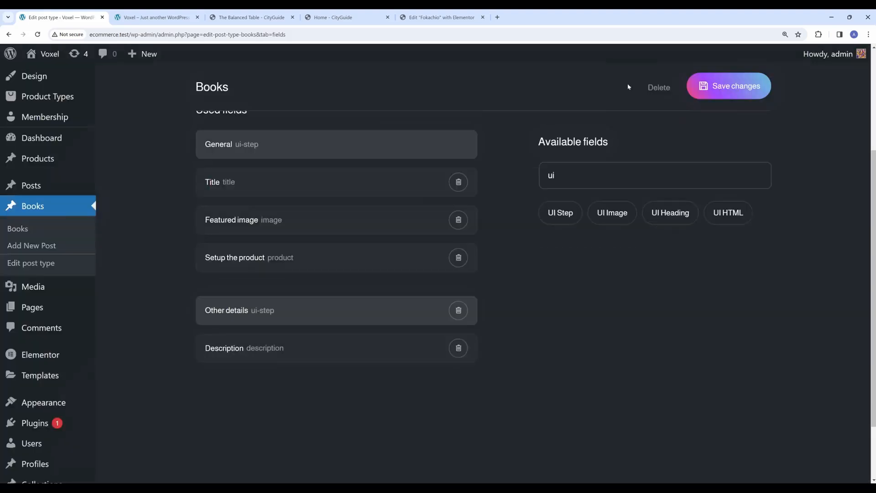
left_click(737, 91)
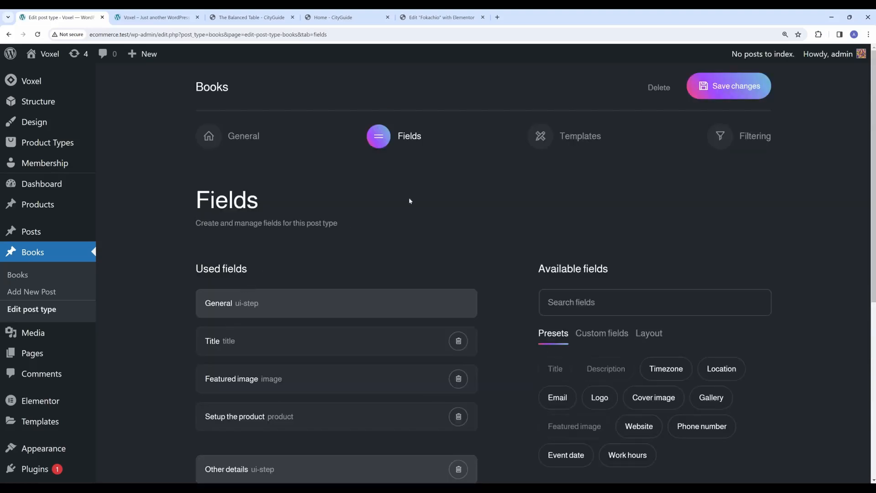
Step: Create the Create Post base template for the Books post type
scroll(297, 256, "down", 4)
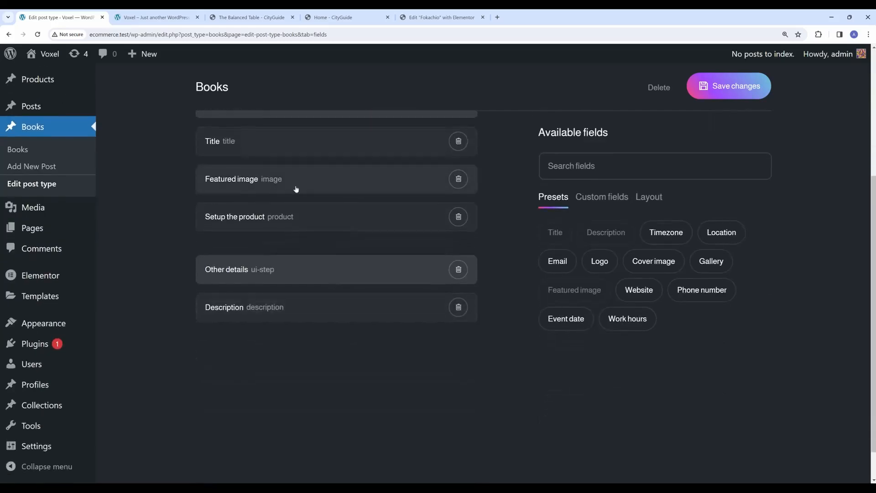
scroll(319, 176, "up", 4)
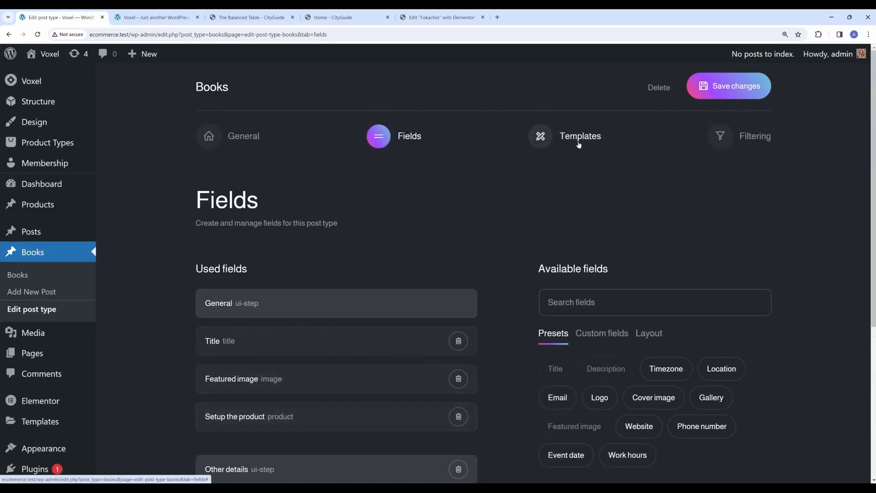
left_click(560, 137)
scroll(325, 265, "down", 2)
scroll(325, 265, "down", 1)
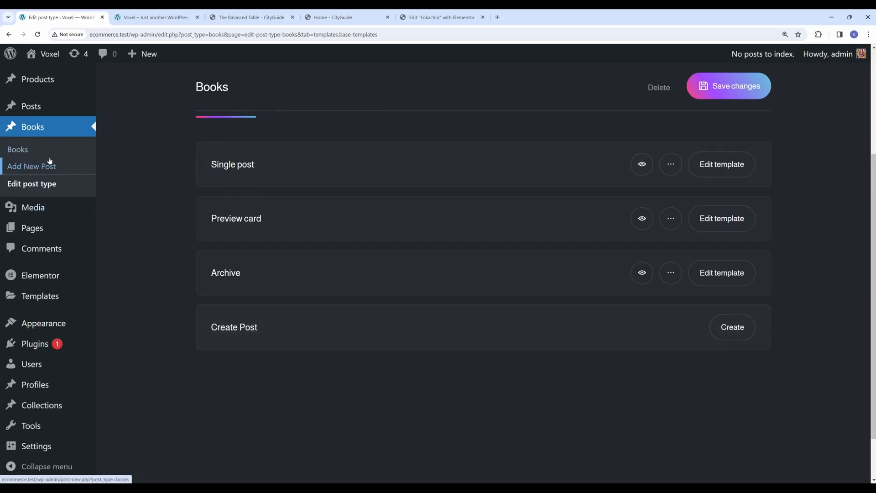
left_click(724, 330)
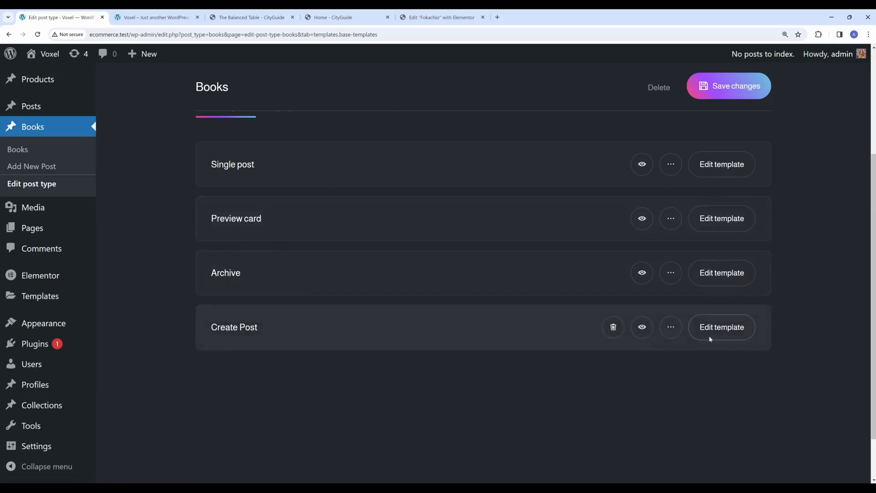
Step: Edit the Create Post template in Elementor, add the Create post (VX) widget, and set its post type to Books
left_click(722, 327)
left_click(84, 104)
type("crea")
left_click_drag(84, 191, 466, 219)
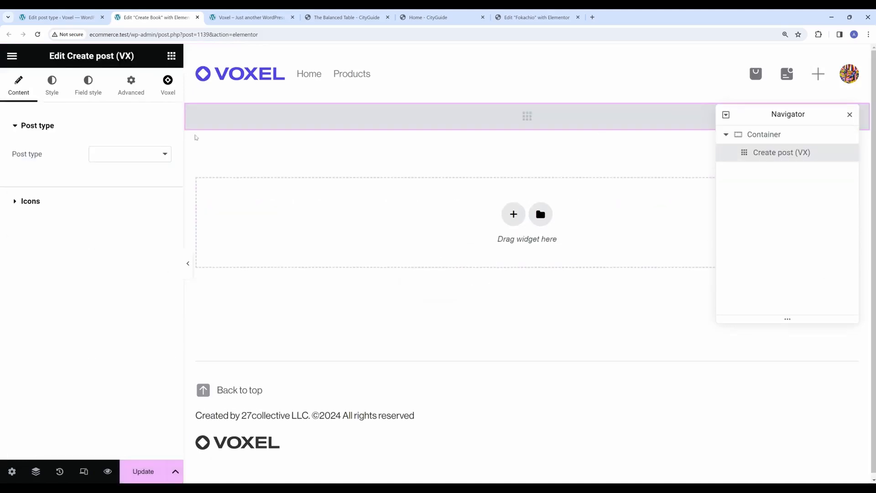
left_click(152, 155)
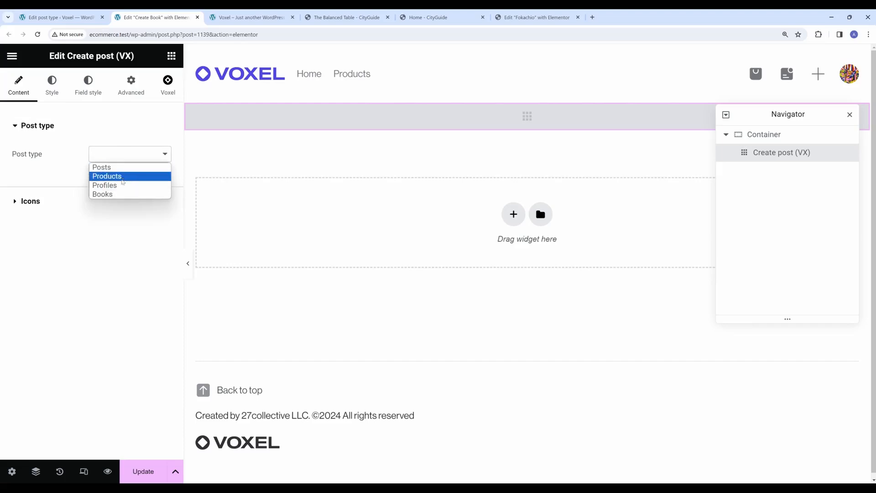
left_click(102, 194)
Step: Set the form container's width to 500 px and its padding to 50 px on all sides, and update the template
left_click(764, 134)
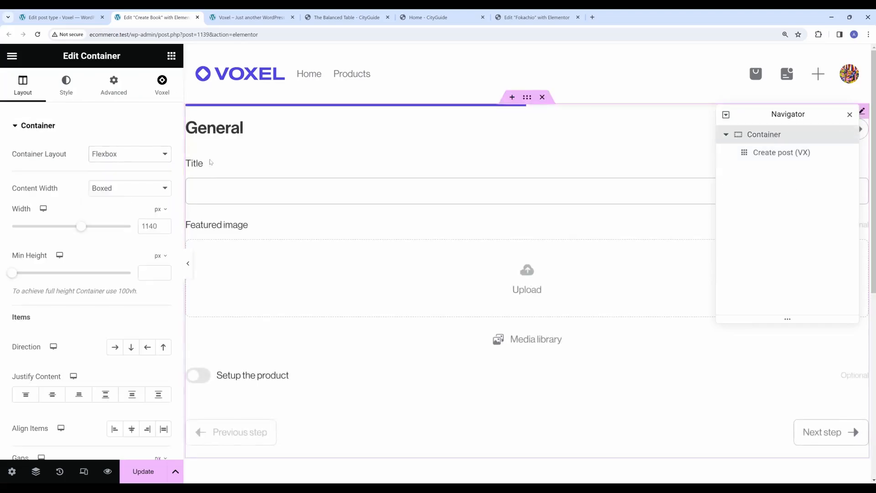
double_click(150, 225)
type("500")
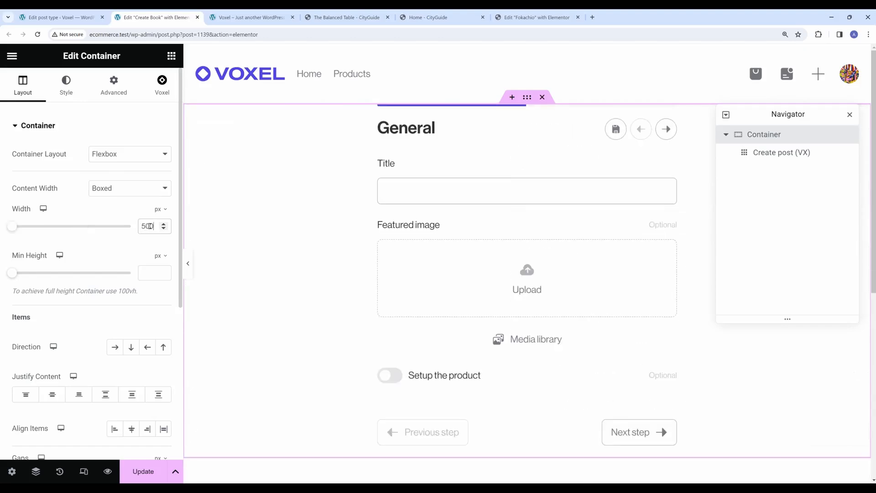
left_click(114, 84)
left_click(27, 215)
type("50")
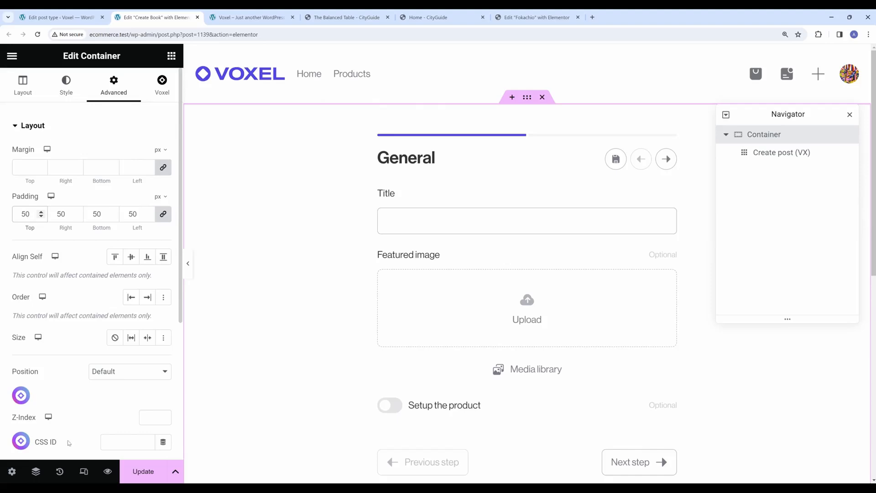
left_click(143, 471)
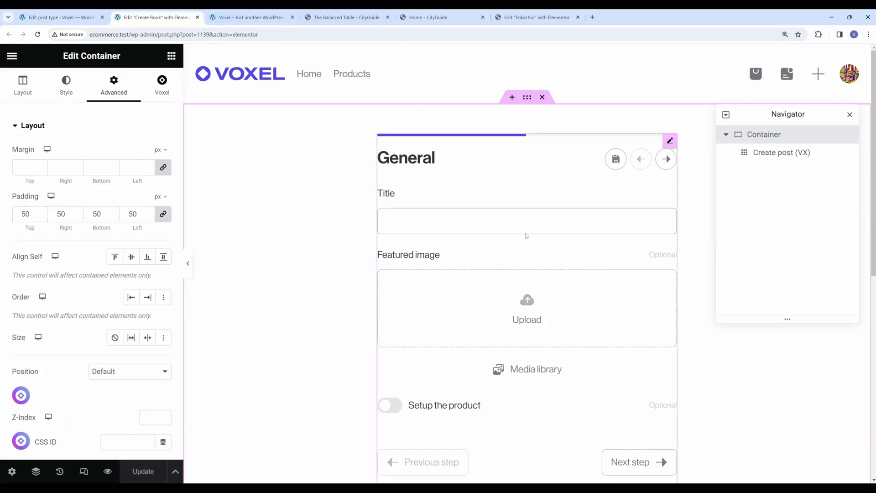
Step: Preview the Create Book page and examine the form, switching Setup the product on and off to check its product fields
left_click(108, 472)
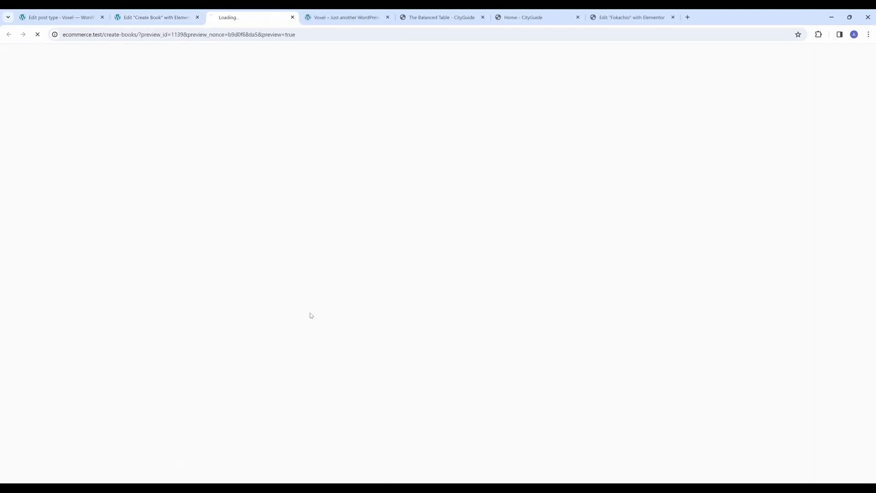
left_click(349, 235)
scroll(160, 187, "down", 2)
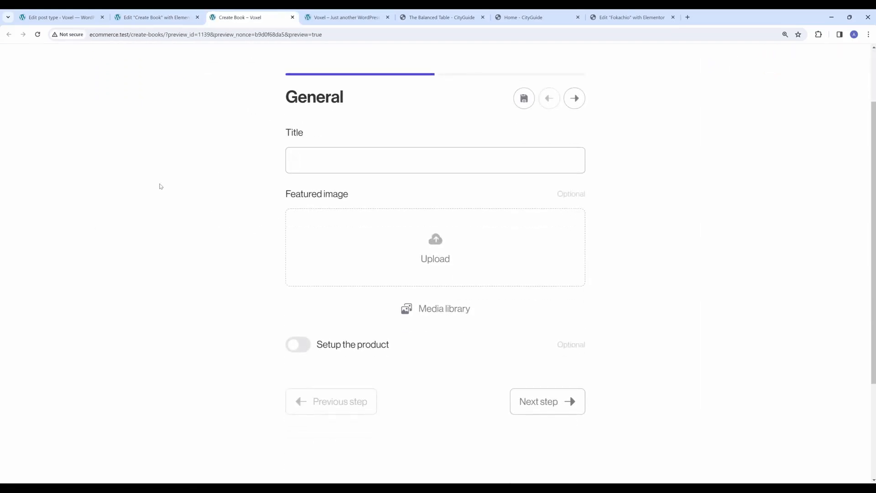
scroll(160, 186, "up", 1)
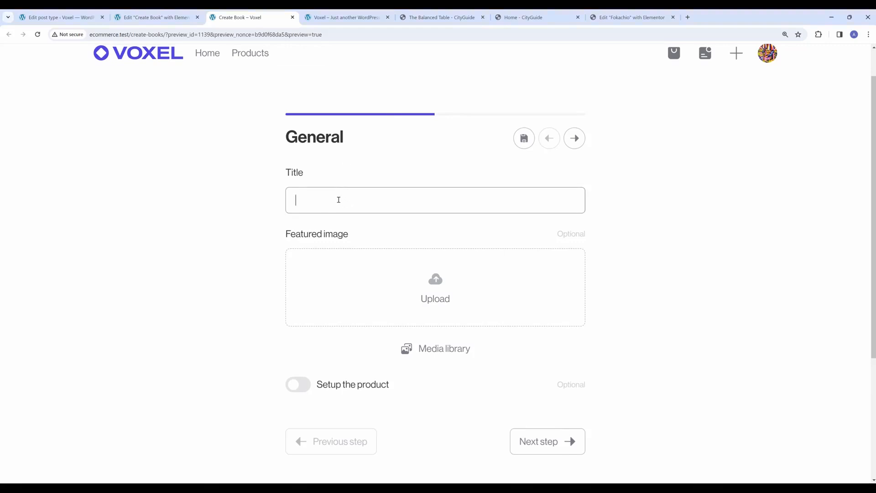
scroll(297, 334, "down", 3)
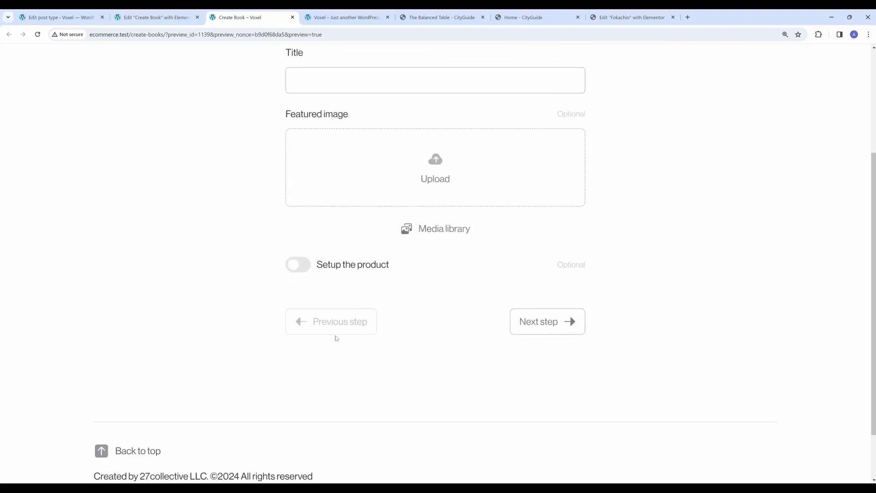
left_click(304, 265)
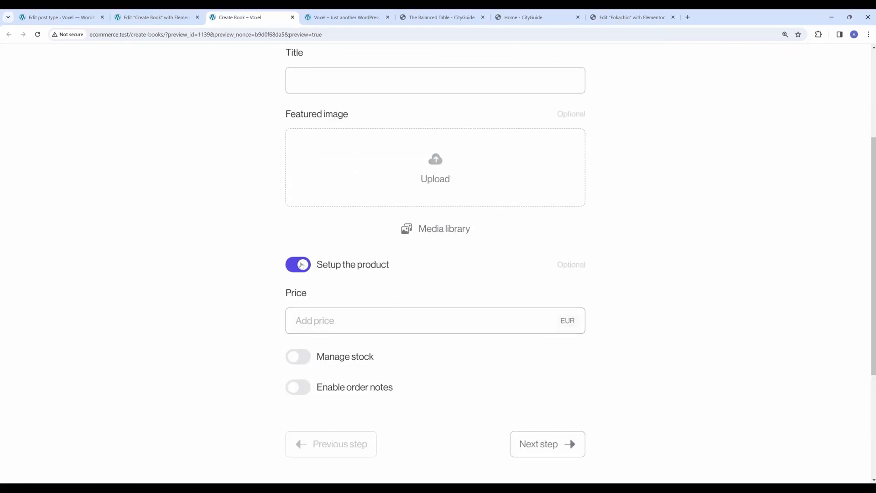
left_click(305, 264)
scroll(364, 297, "up", 3)
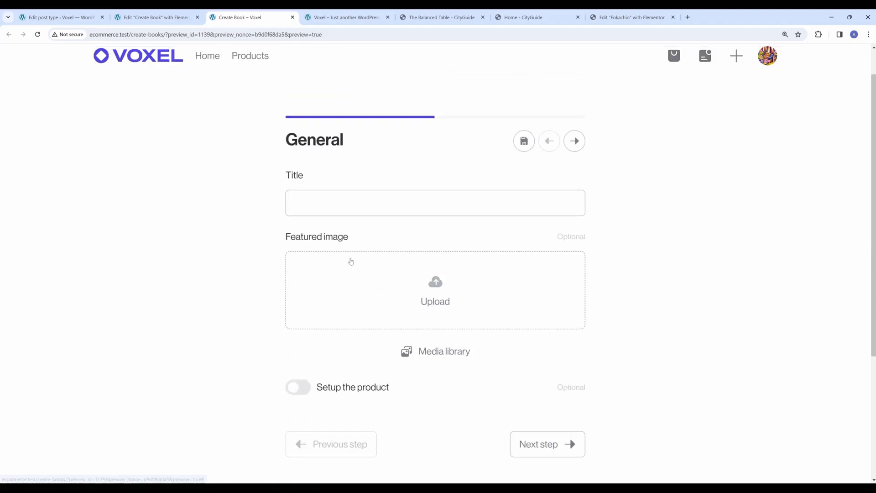
scroll(315, 238, "up", 1)
Step: Make the Setup the product field of the Books post type required and save its field options
left_click(56, 15)
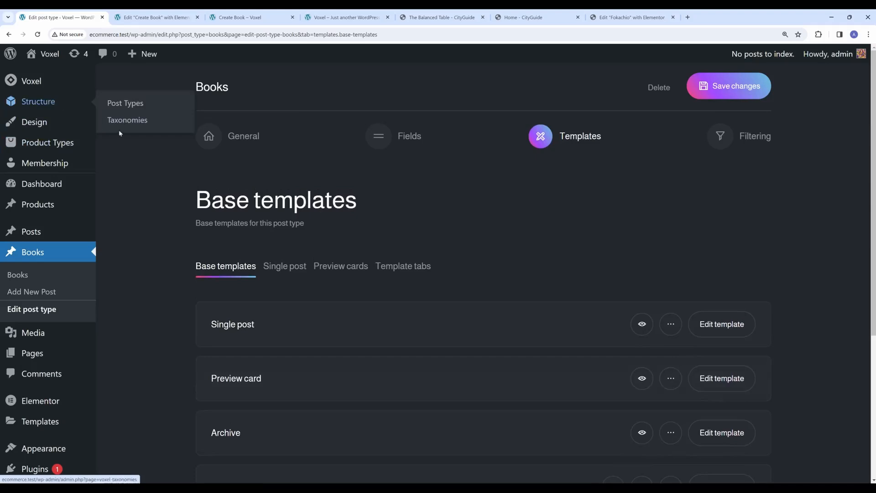
left_click(68, 102)
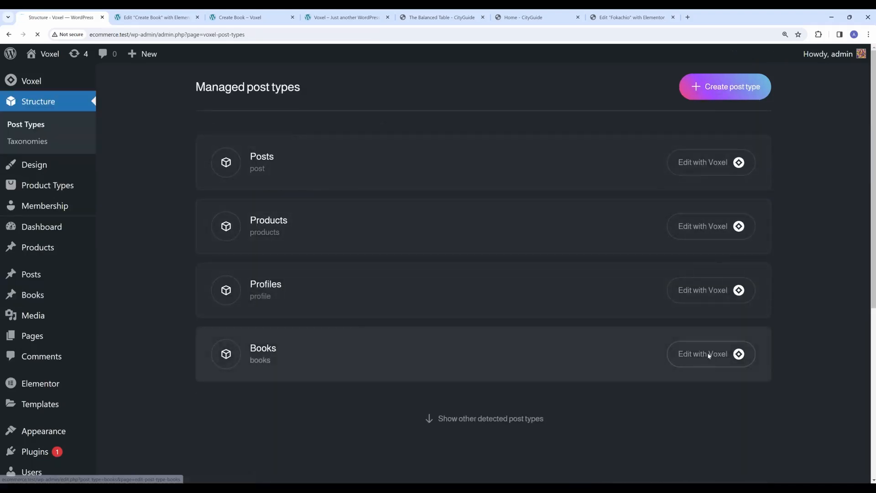
left_click(708, 355)
left_click(381, 134)
scroll(210, 328, "down", 3)
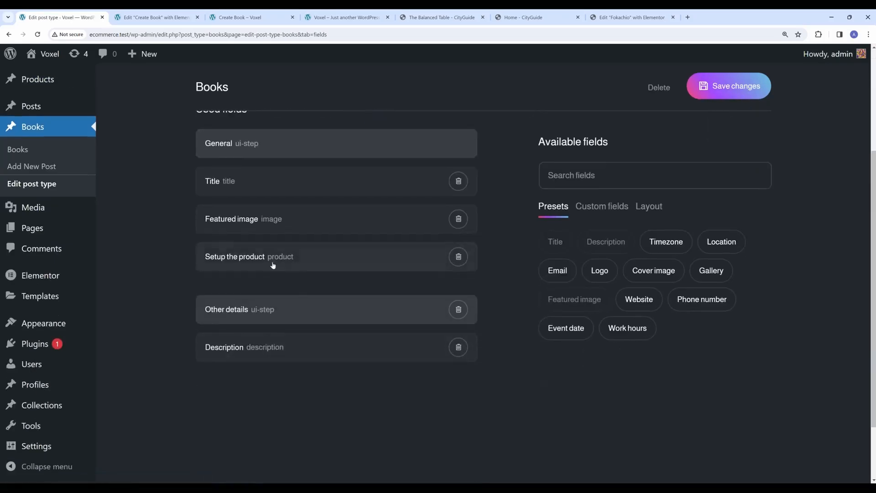
left_click(275, 264)
scroll(277, 322, "down", 1)
left_click(224, 361)
scroll(241, 111, "up", 1)
left_click(625, 78)
scroll(502, 136, "up", 3)
Step: In the Create Book form, enter "A Brief History of Time" as the book name and "Stephen Hawking" as the book author
left_click(258, 12)
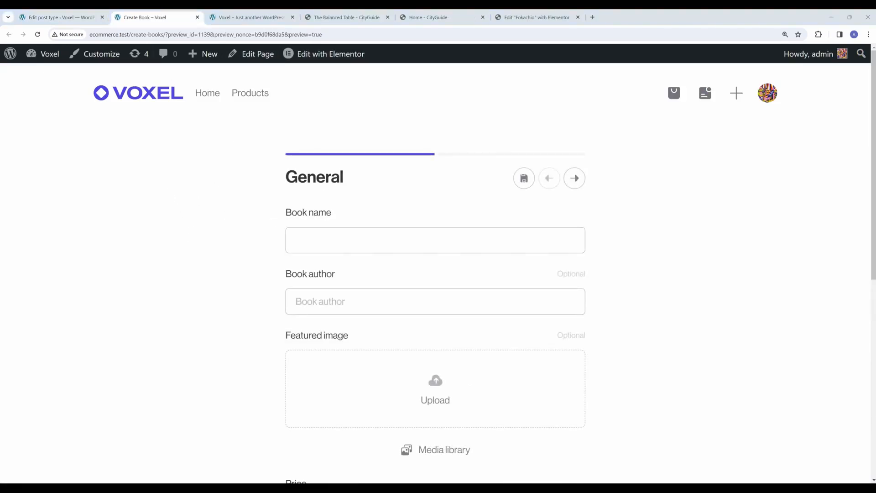
left_click(294, 241)
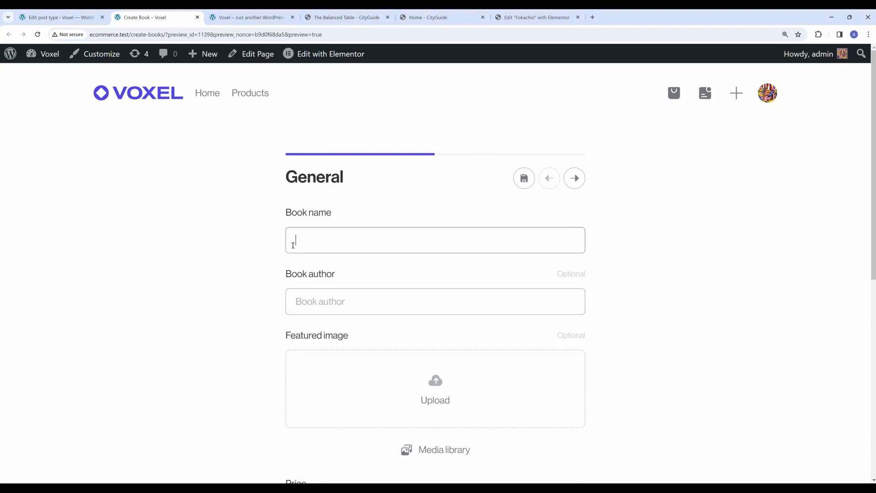
type("A Brief History of Time")
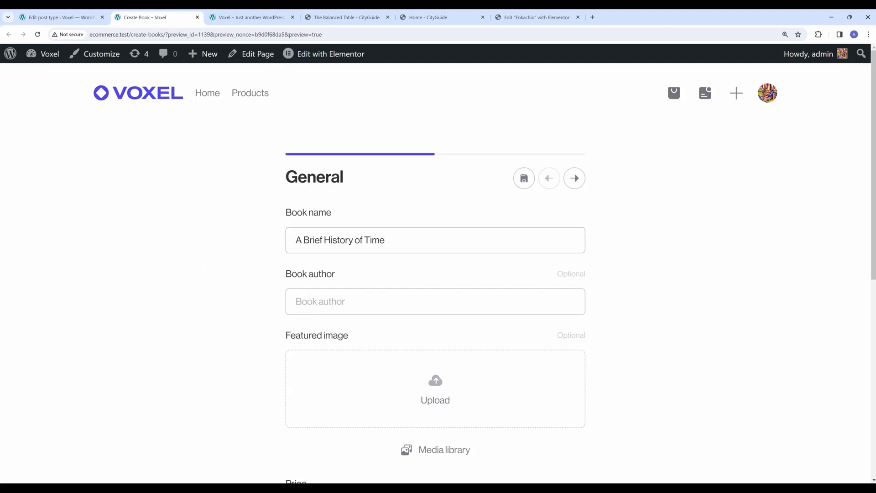
left_click(305, 301)
type("Stephen Hawking")
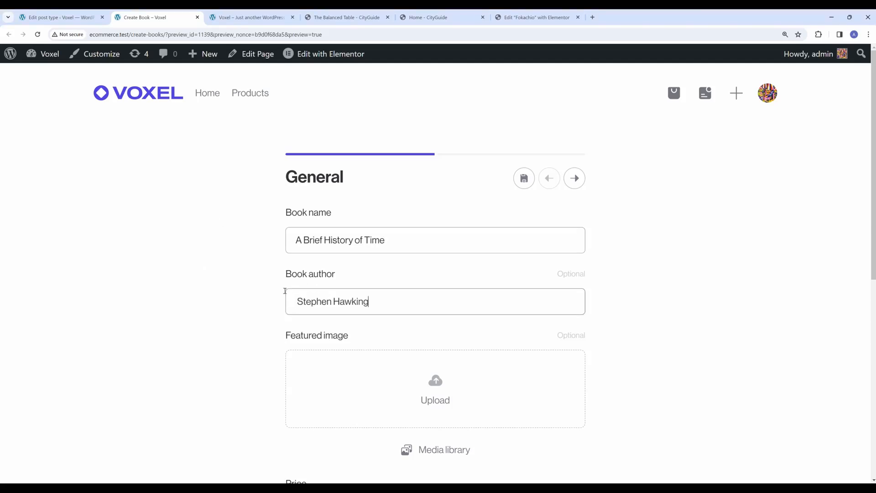
scroll(221, 260, "down", 4)
key("BackSpace")
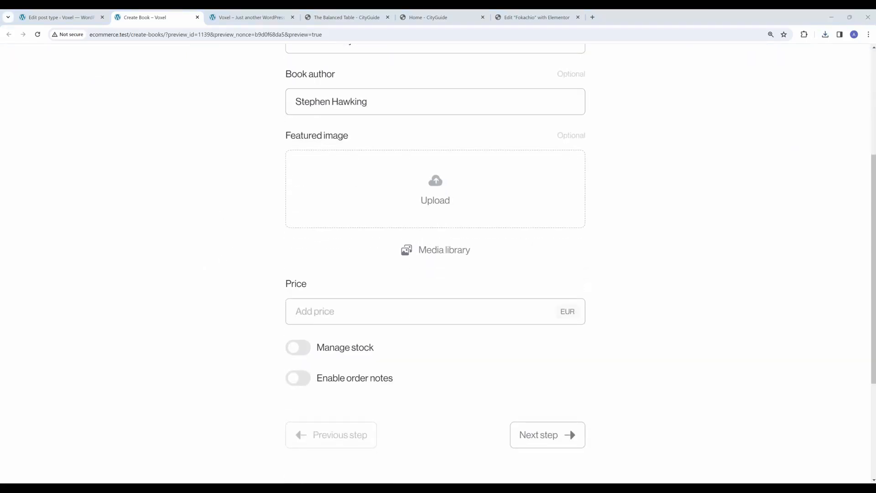
Step: Upload the book cover as the featured image and set the price to 9.99 EUR
left_click_drag(249, 252, 382, 231)
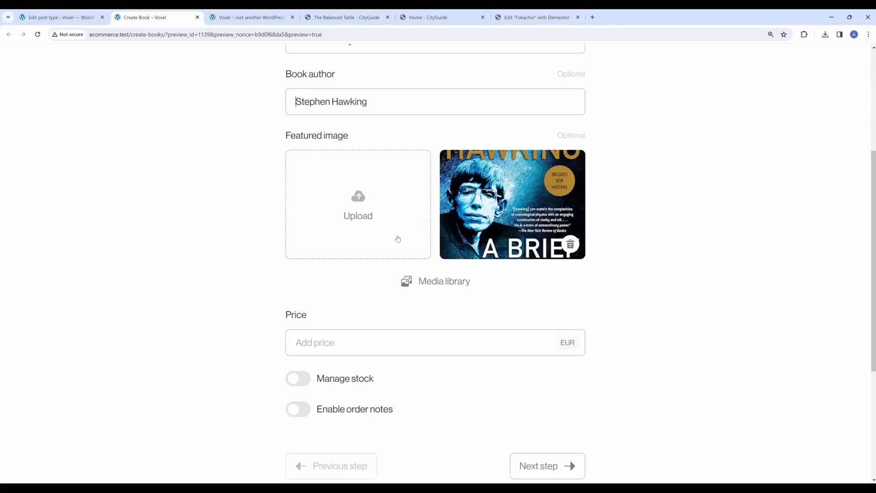
scroll(317, 233, "down", 2)
left_click(360, 269)
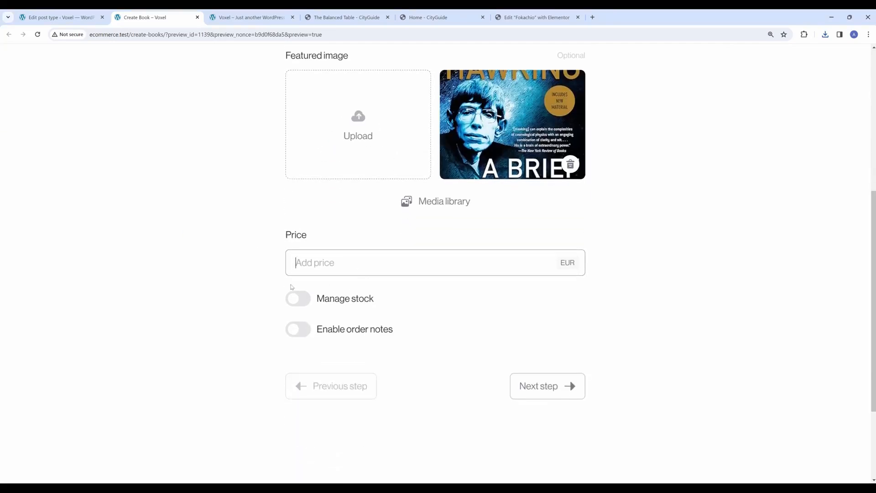
left_click(383, 259)
type("9.99")
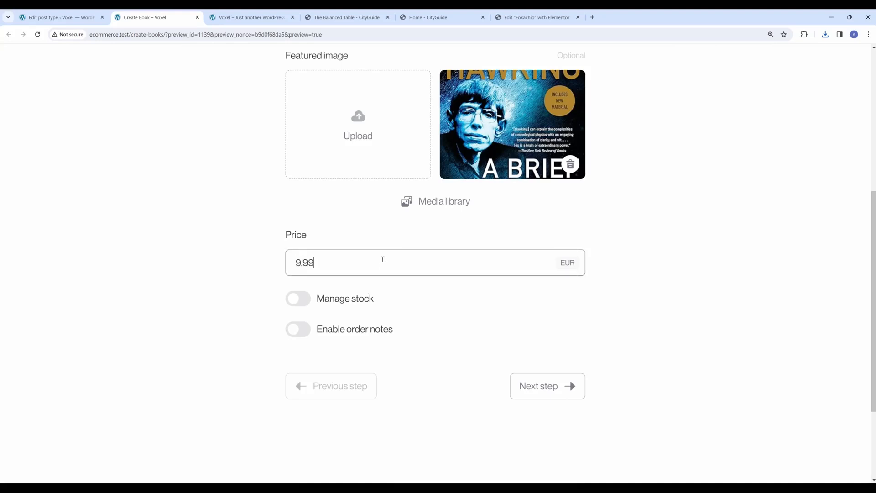
Step: Enable stock management for the book and set its stock to 100
left_click(283, 353)
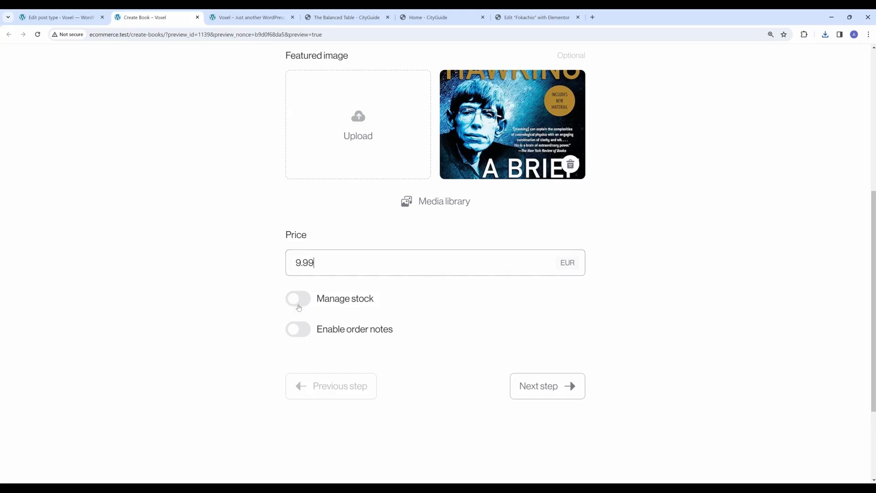
left_click(299, 301)
left_click_drag(325, 367, 180, 356)
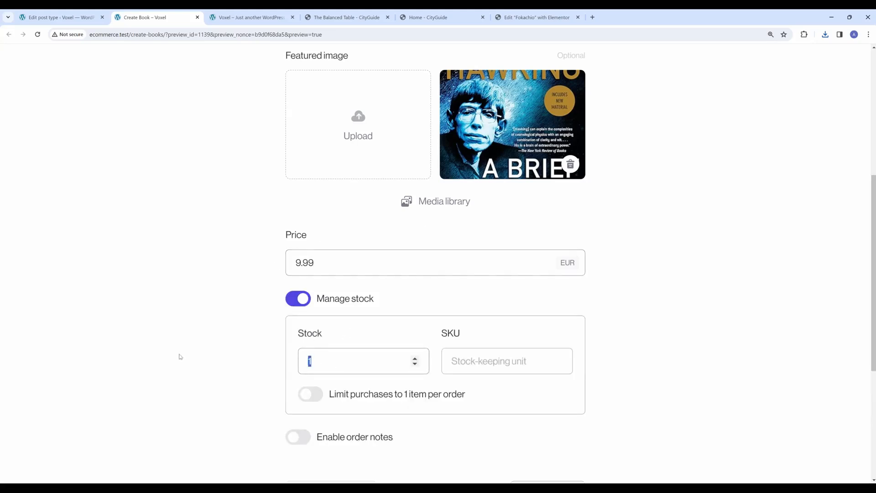
type("100")
scroll(226, 322, "down", 3)
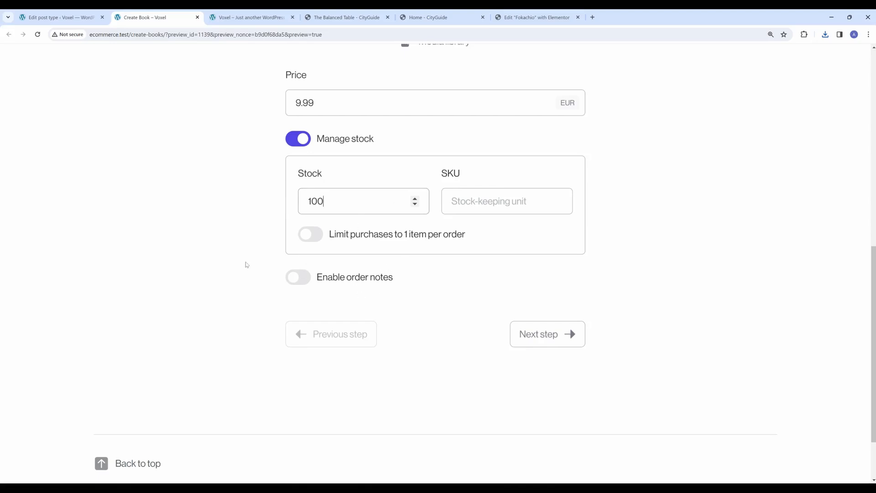
scroll(394, 276, "up", 3)
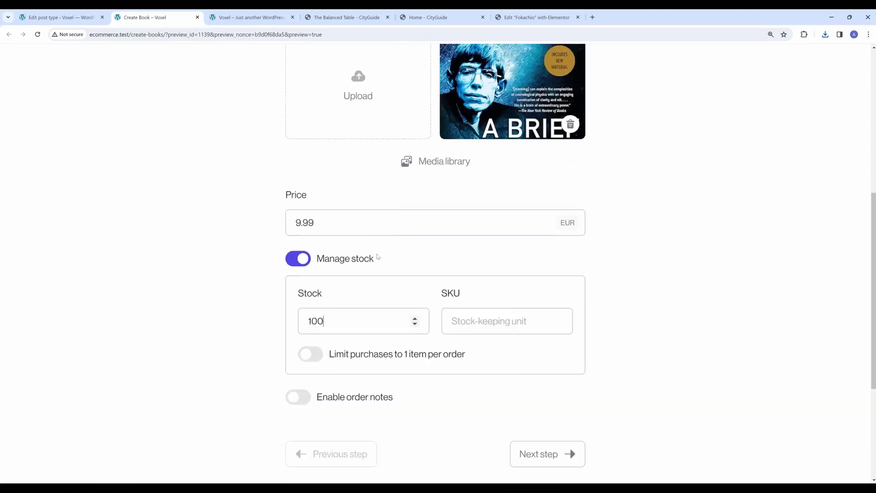
scroll(398, 335, "down", 3)
scroll(494, 305, "up", 7)
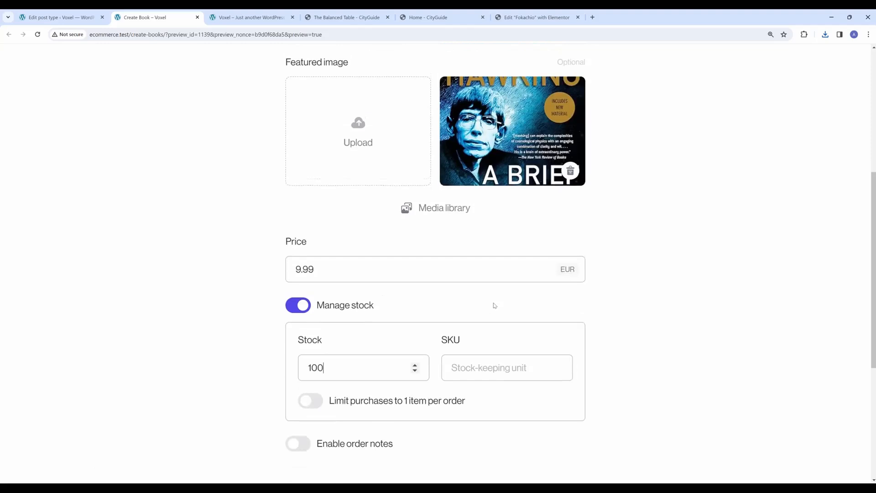
Step: Fill in the book's description under Other details, starting "A landmark volume in science writing", and publish the book
left_click(578, 60)
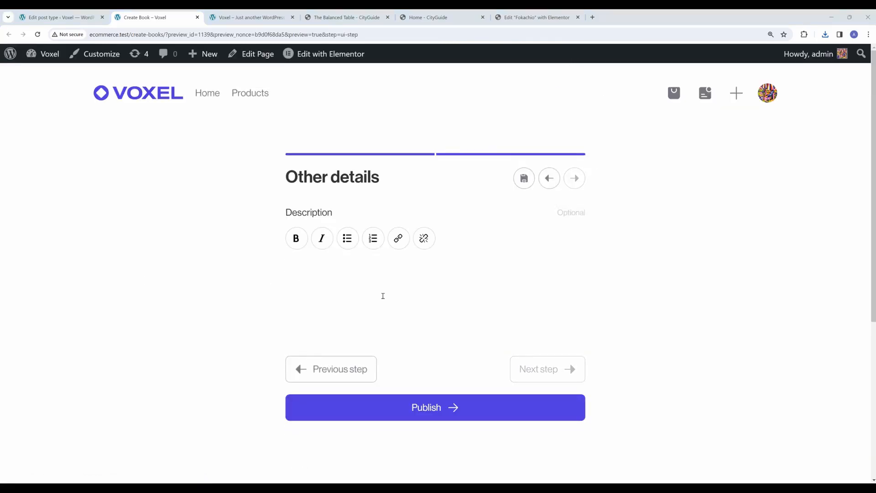
type("A landmark volume in science writing by one of the great minds of our time, Stephen Hawking’s book explores such profound questions as: How did the universe begin—and what made its start possible? Does time always flow forward? Is the universe unending—or are there boundaries? Are there other dimensions in space? What will happen when it all ends? Told in language we all can understand, A Brief History of Time plunges into the exotic realms of black holes and quarks, of antimatter and \"arrows of time,\" of the big bang and a bigger God—where the possibilities are wondrous and unexpected. With exciting images and profound imagination, Stephen Hawking brings us closer to the ultimate secrets at the very heart of creation.")
scroll(187, 264, "down", 4)
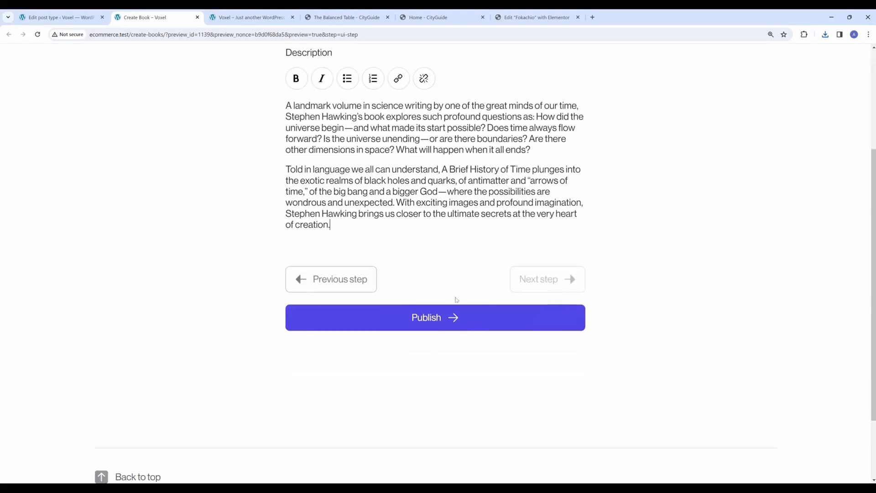
left_click(458, 317)
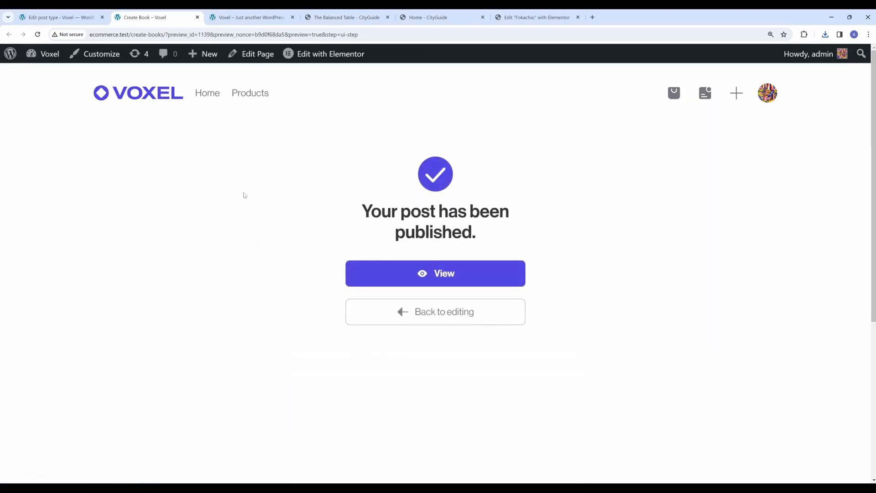
Step: View the published book's page, and open the Books post type's Single post template for editing
left_click(412, 262)
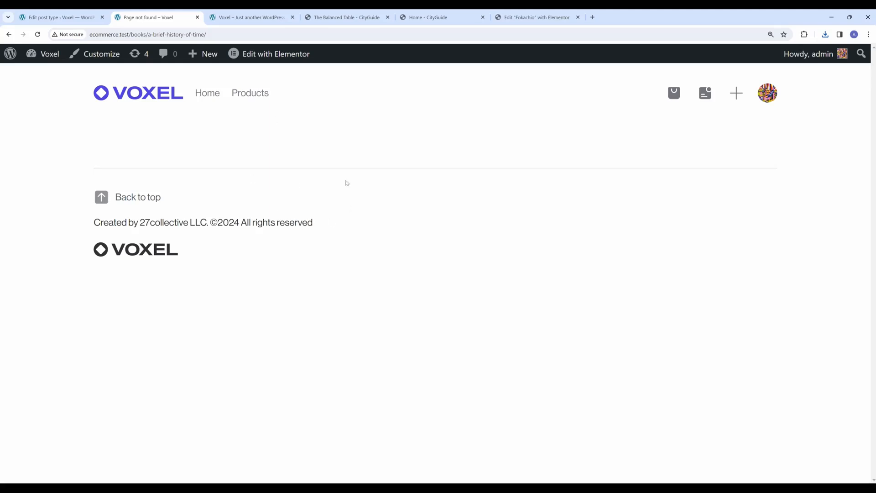
left_click(62, 14)
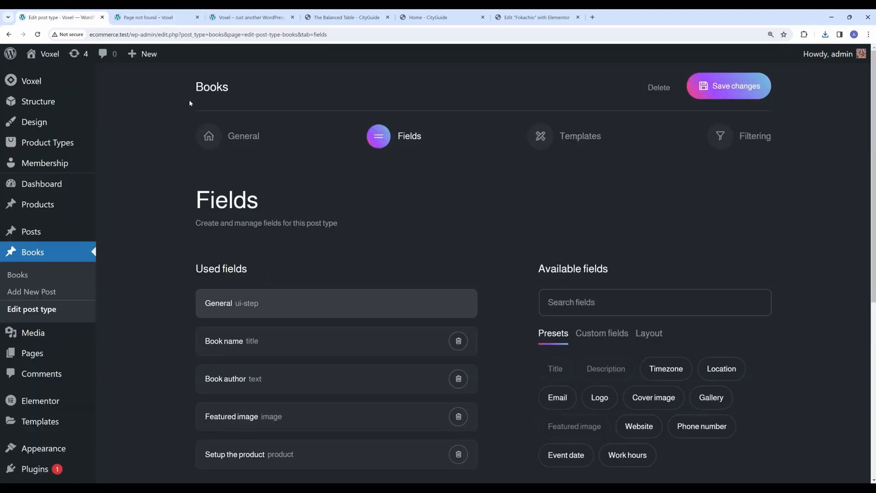
left_click(563, 136)
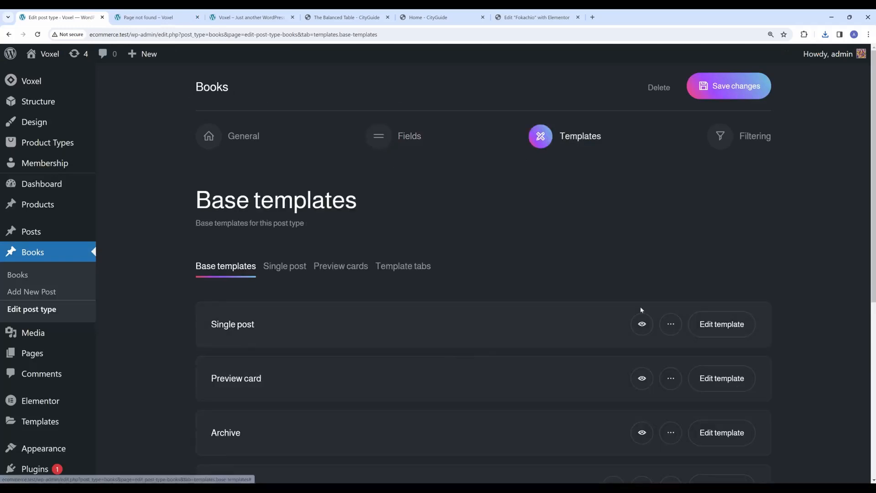
left_click(722, 327)
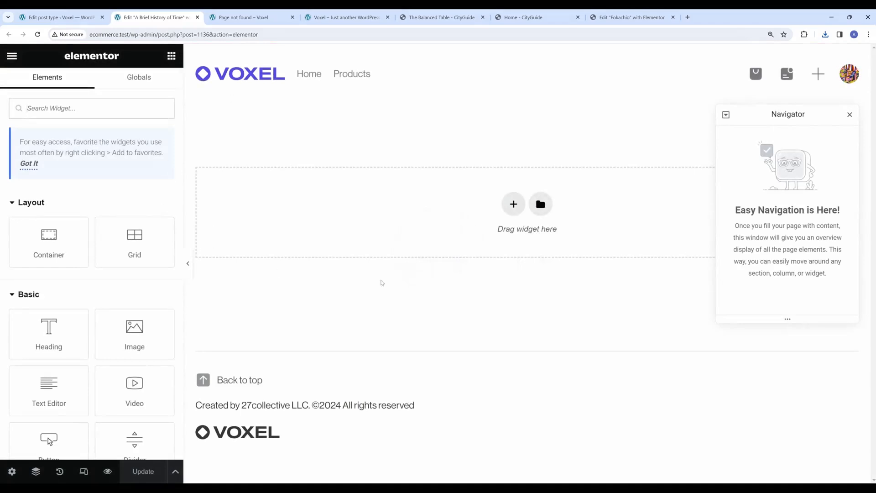
Step: Add a single-column container to the template and place a Heading widget in it
left_click(512, 204)
left_click(475, 248)
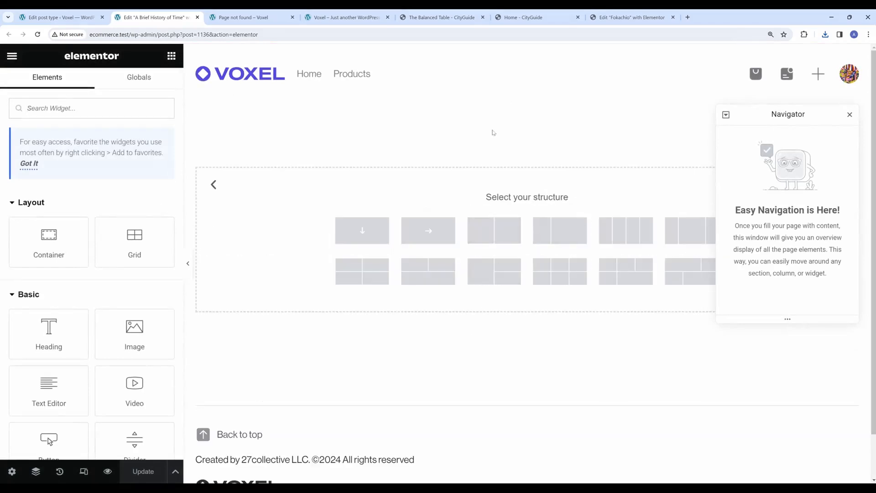
left_click(362, 231)
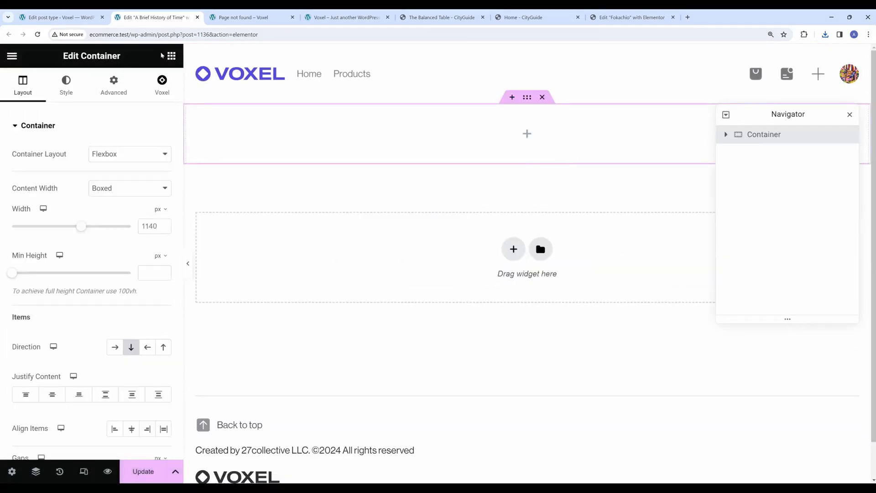
left_click(172, 55)
type("he")
left_click_drag(49, 210, 343, 155)
Step: Replace the heading's text with the post's Title dynamic tag and save the dynamic content
left_click(23, 158)
key("ctrl+a")
key("BackSpace")
left_click(496, 246)
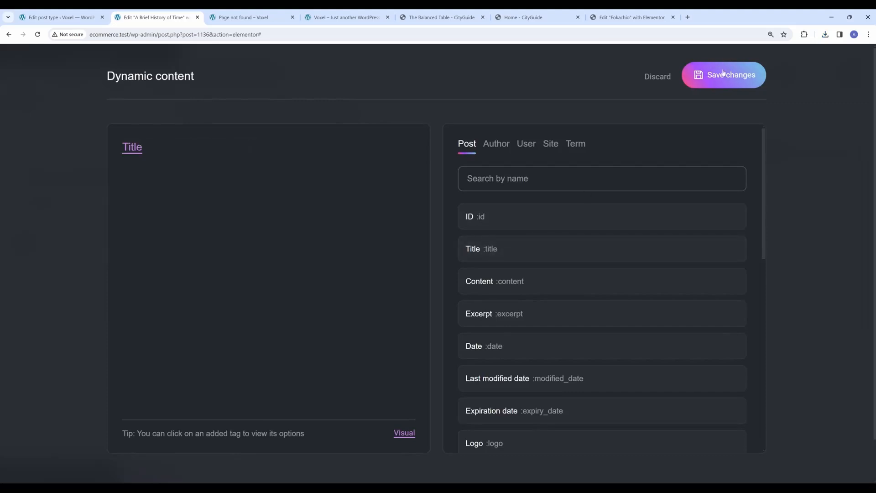
left_click(723, 75)
Step: Enlarge the title heading's font size in its typography settings
left_click(68, 84)
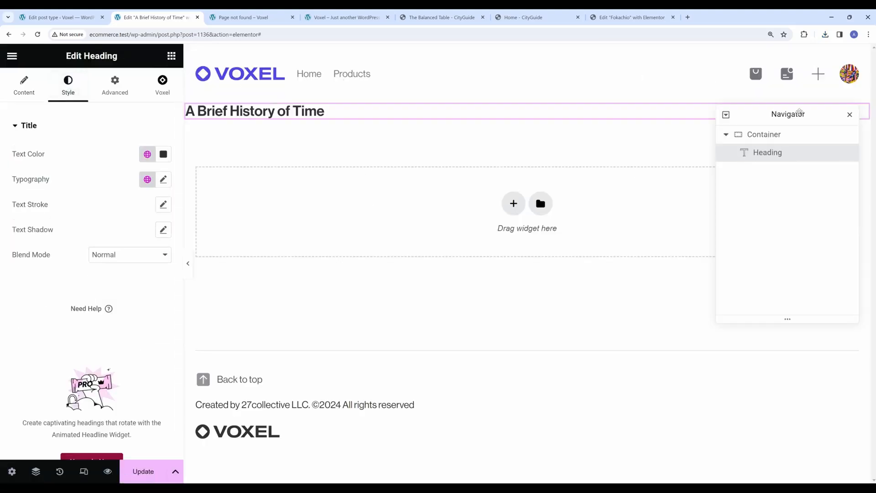
left_click(163, 179)
left_click_drag(20, 273, 58, 274)
left_click(23, 87)
left_click(66, 93)
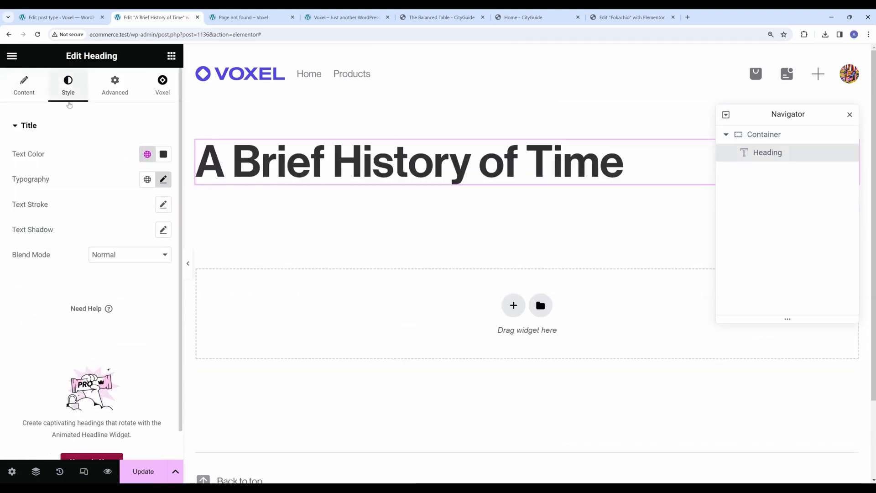
Step: Duplicate the title heading, set the copy's HTML tag to span and apply the global Text font to it
left_click(171, 57)
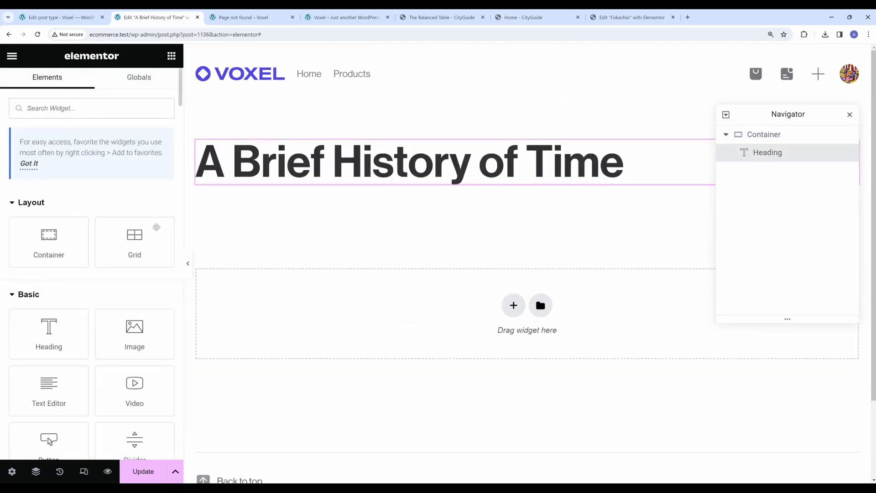
right_click(259, 169)
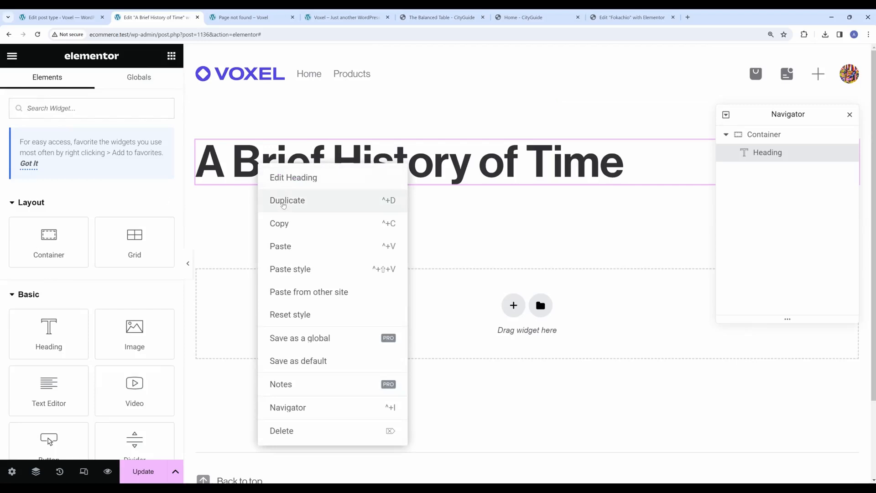
left_click(284, 200)
left_click(122, 308)
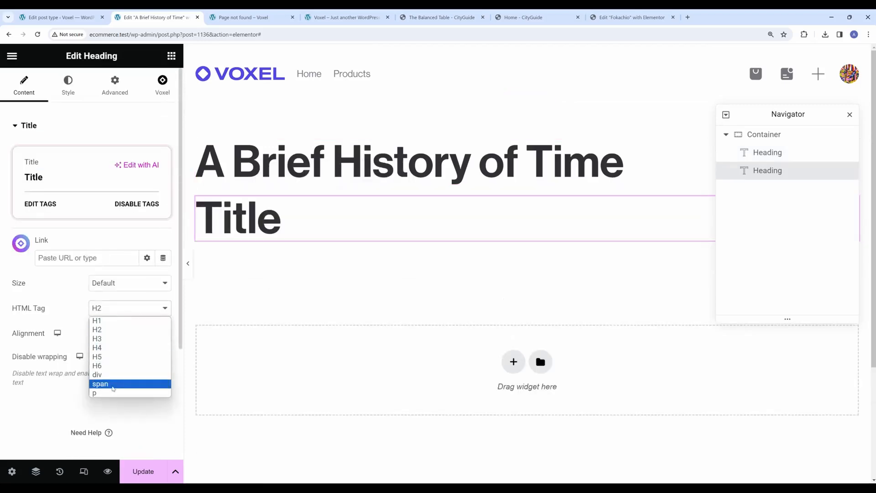
left_click(112, 385)
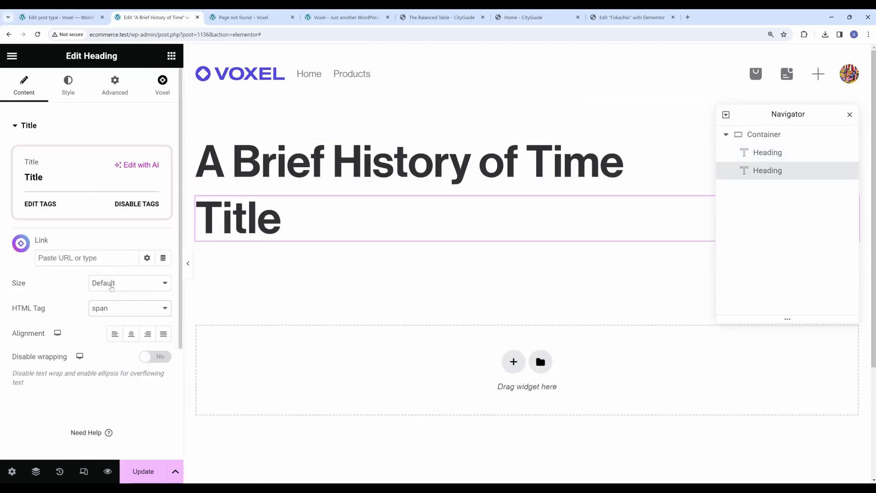
left_click(75, 77)
left_click(163, 179)
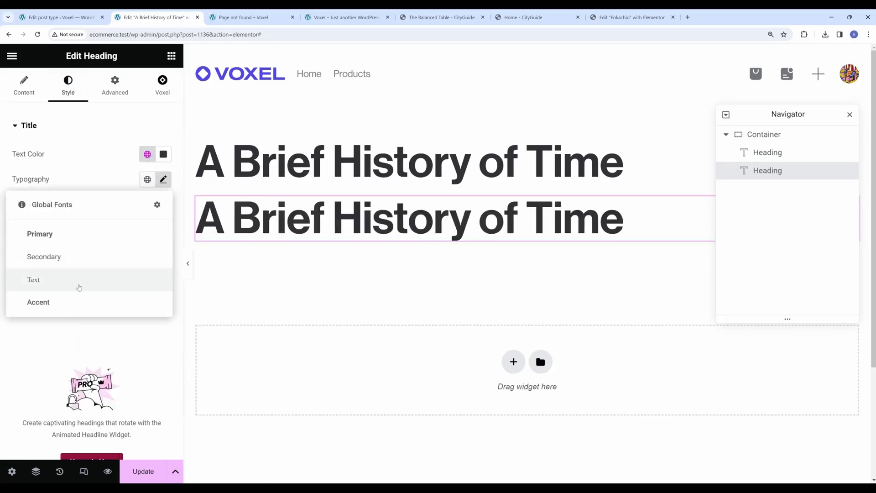
left_click(79, 286)
Step: Replace the second heading's content with "This book is sold by" followed by the author's Display Name tag, and save it
left_click(24, 84)
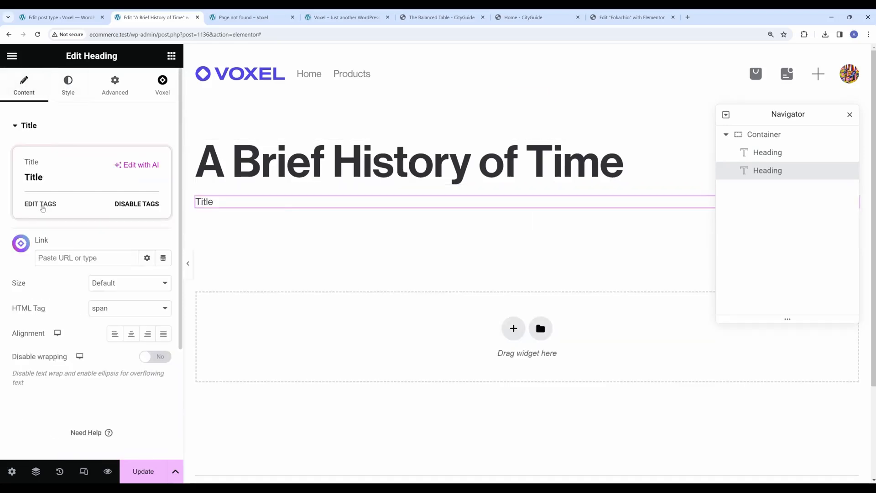
left_click(42, 205)
key("ctrl+a")
key("BackSpace")
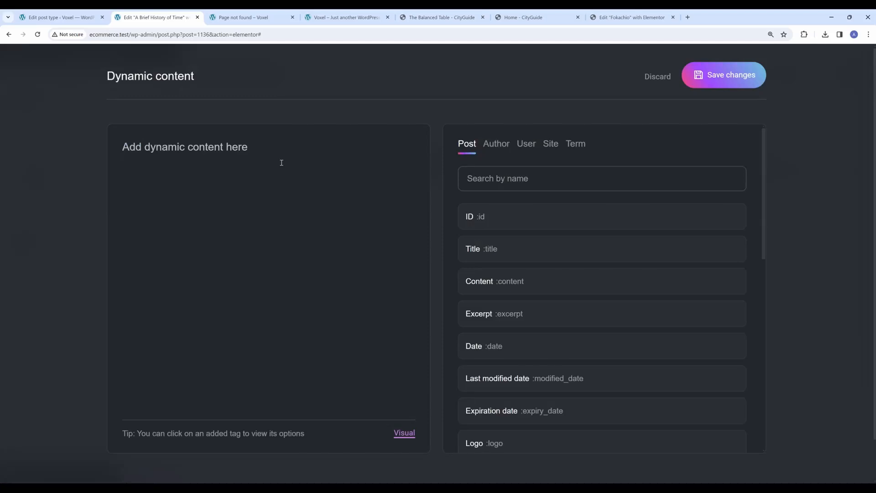
type("This book is sold by")
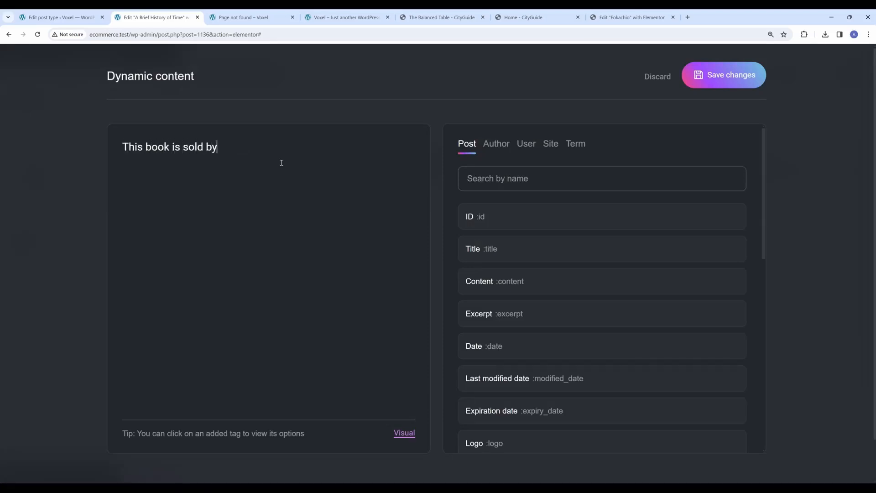
left_click(505, 143)
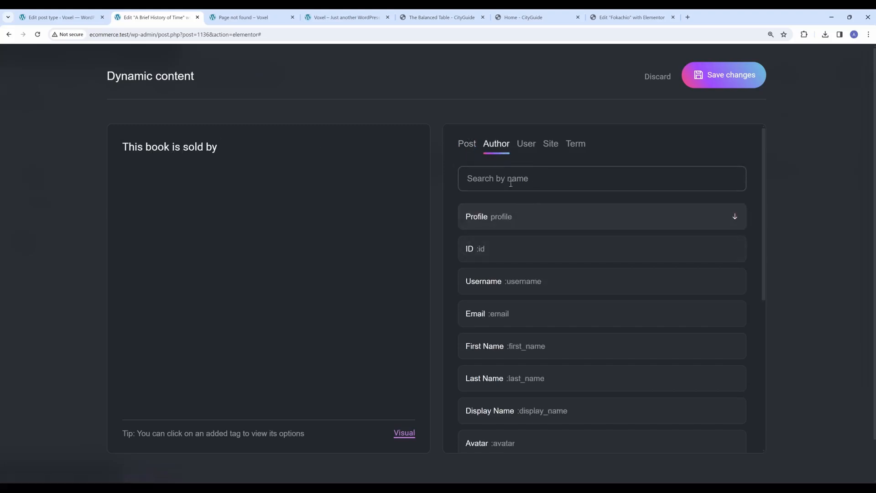
left_click(497, 411)
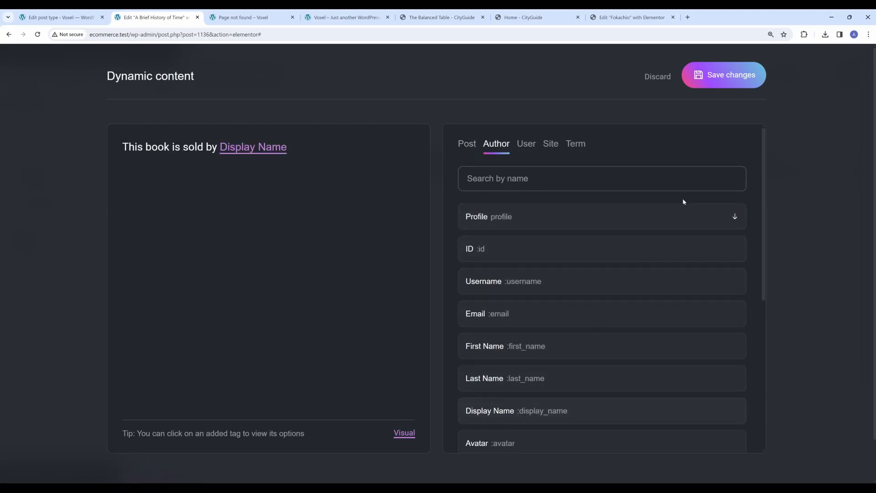
left_click(729, 78)
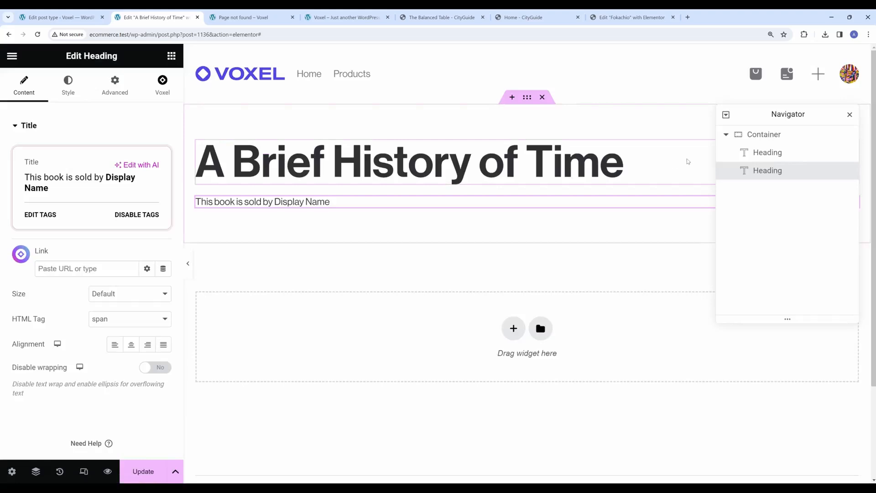
Step: Set the title heading's HTML tag to H1 and return to the widget list
left_click(803, 152)
left_click(24, 84)
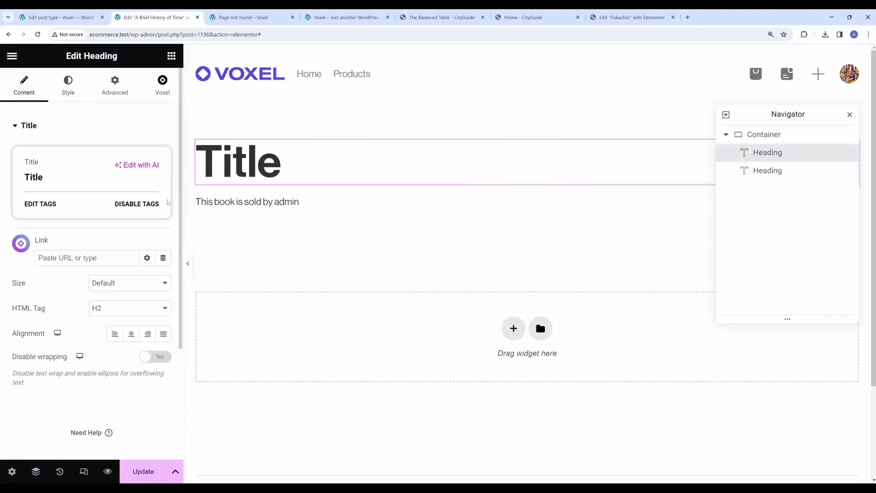
left_click(100, 314)
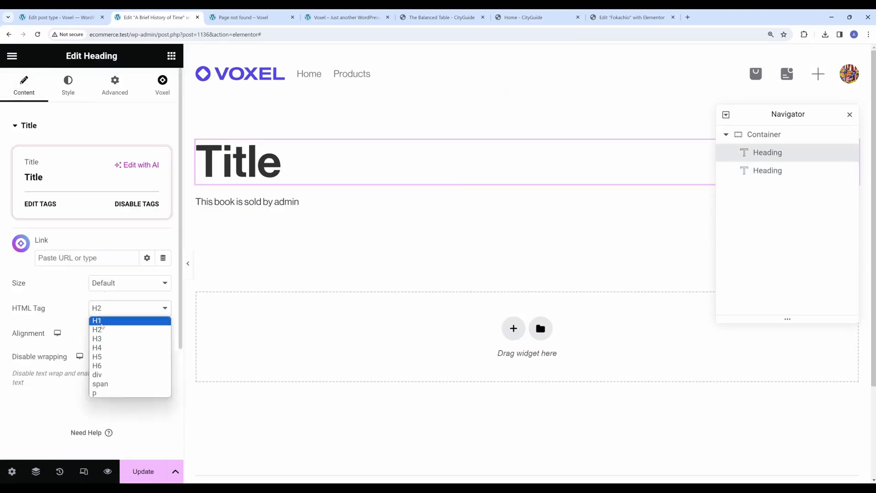
left_click(97, 321)
left_click(172, 55)
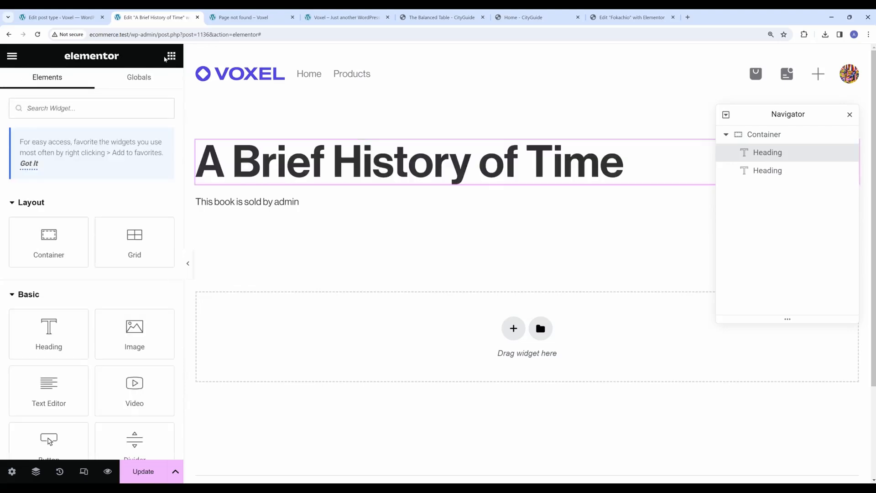
key("ctrl+minus")
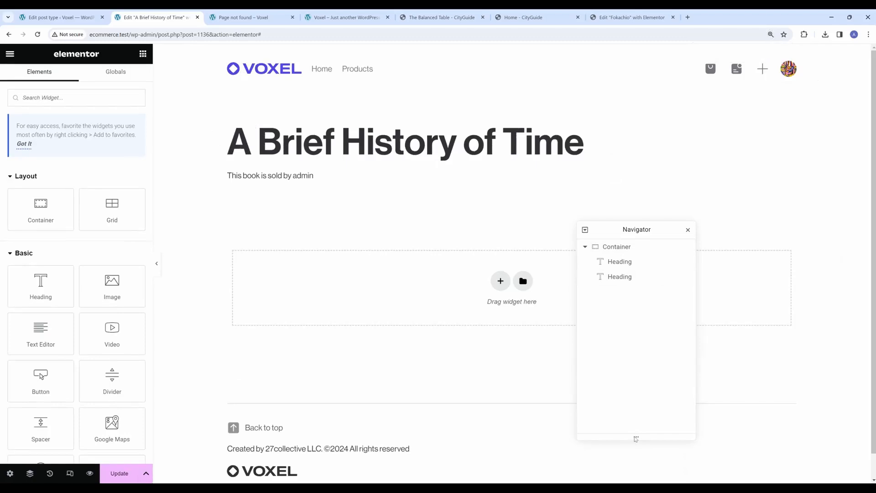
Step: Shrink the Navigator and move it out of the way, and add a container below the seller line
left_click_drag(635, 439, 636, 340)
left_click_drag(630, 230, 714, 298)
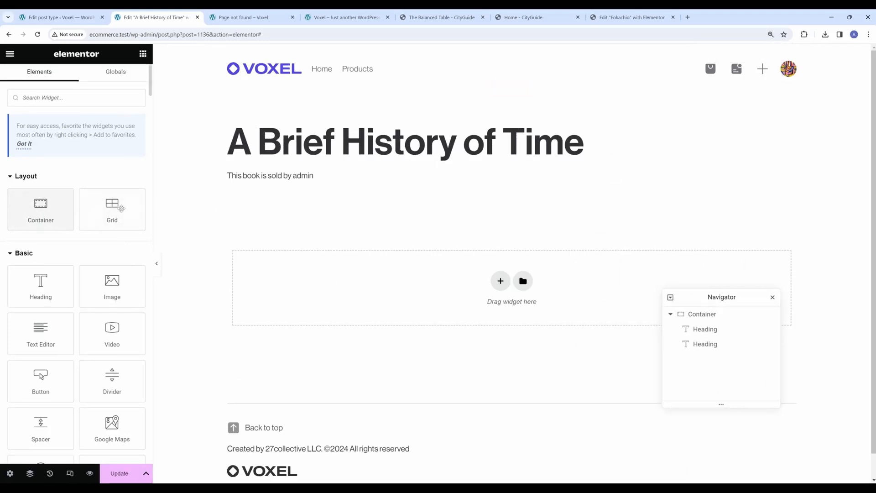
left_click_drag(53, 214, 304, 187)
left_click(675, 360)
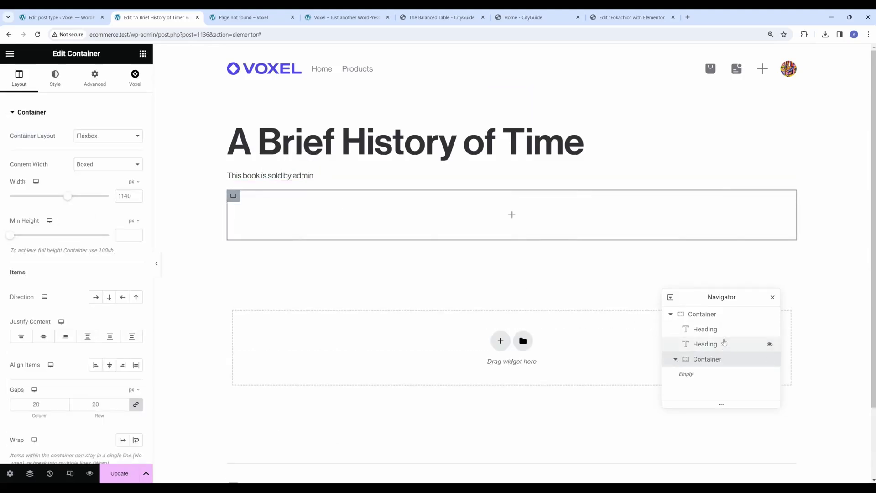
Step: Nest two identical containers inside the new container and set the parent's direction to row
left_click(143, 55)
left_click_drag(51, 209, 309, 210)
right_click(742, 379)
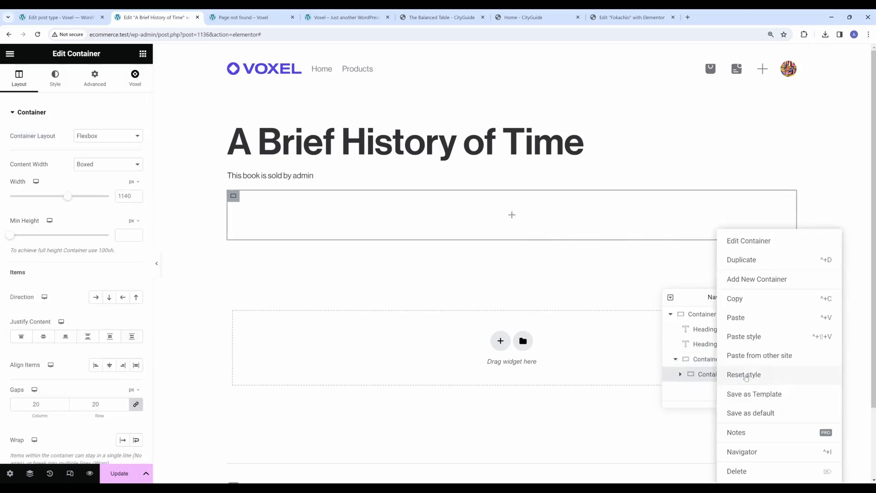
left_click(741, 259)
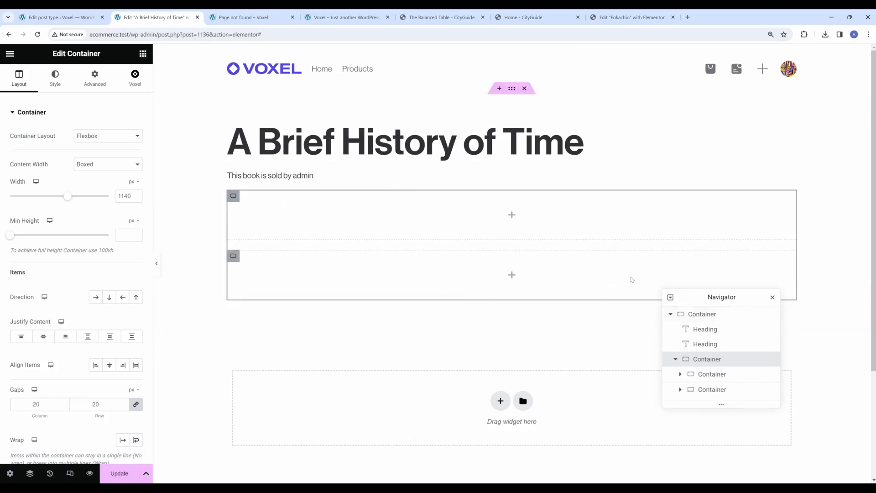
left_click(95, 297)
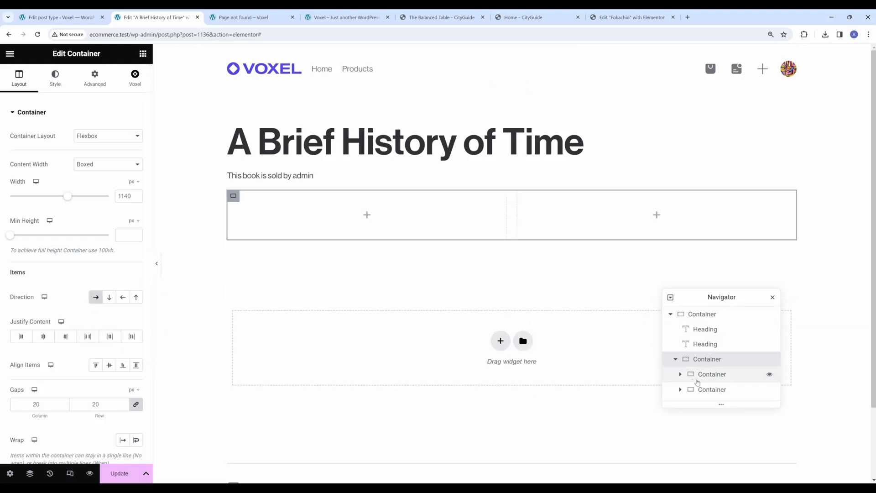
Step: Set the first nested container's content width to Full Width and its width to 70%
left_click(712, 374)
left_click(106, 164)
left_click(100, 182)
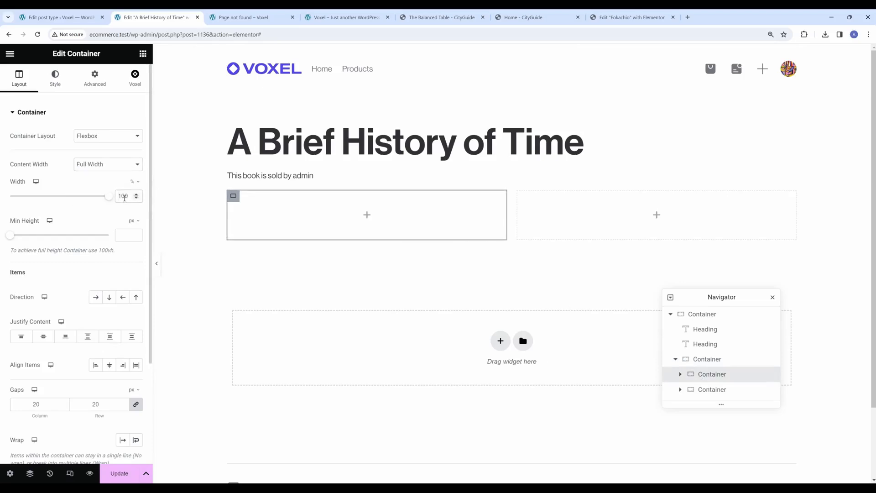
type("70")
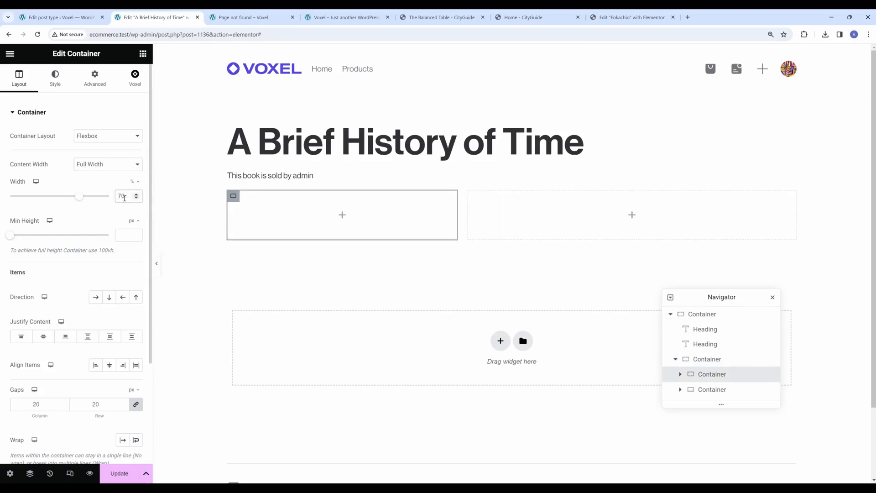
Step: Set the second nested container's content width to Full Width and its width to 350 px
left_click(699, 390)
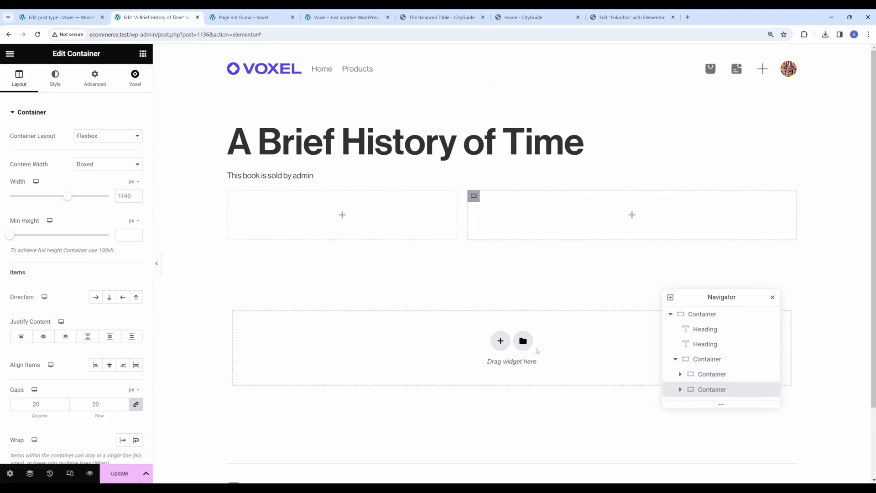
left_click(96, 164)
left_click(92, 184)
left_click(135, 182)
left_click(133, 182)
left_click(127, 198)
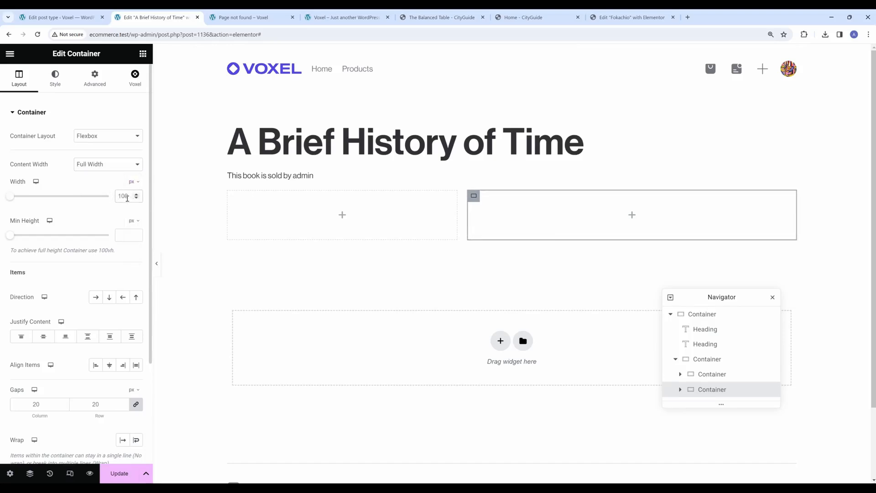
type("350")
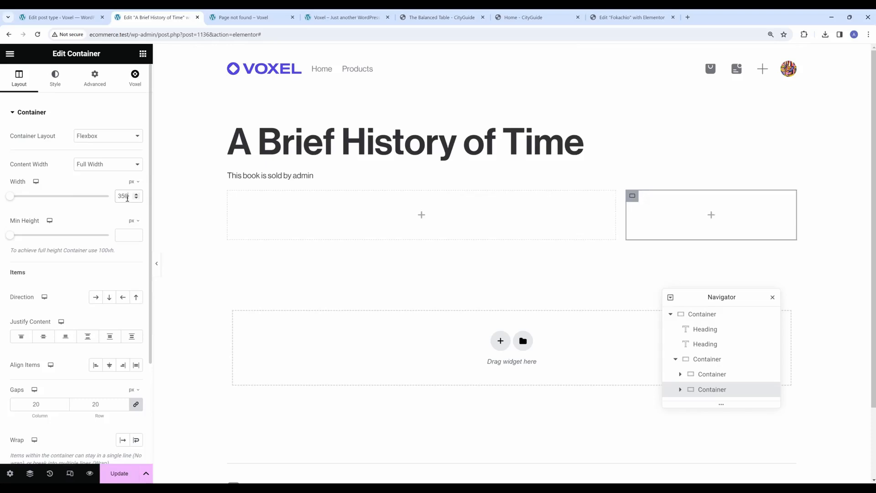
Step: Add a Text Editor to the first nested container and replace its text with the post's Content tag
left_click(143, 54)
left_click_drag(41, 330, 288, 221)
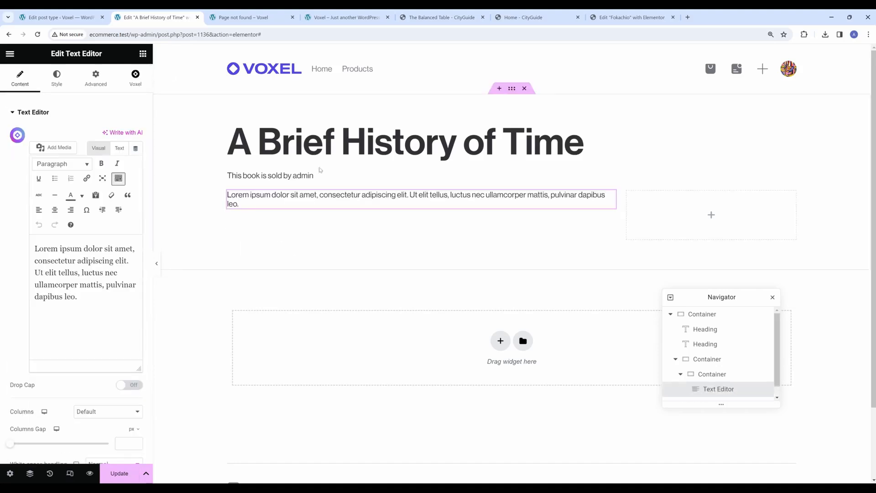
left_click(18, 136)
key("ctrl+a")
key("BackSpace")
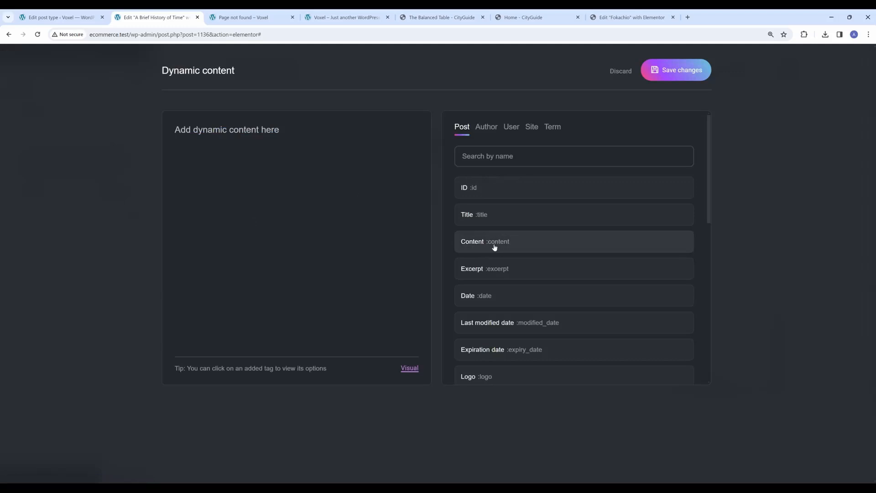
left_click(493, 247)
left_click(682, 70)
left_click(57, 79)
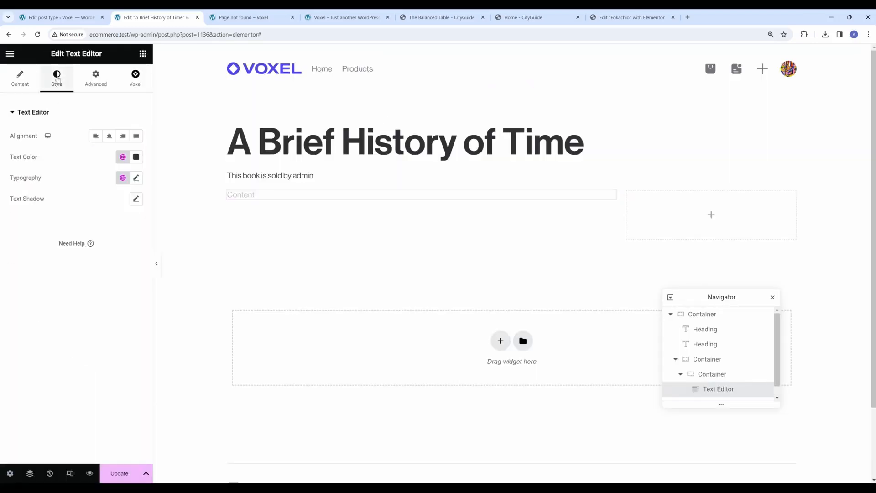
Step: Search the widgets for "star" and place a Rating widget above the title heading, keeping its default star icon
left_click(142, 54)
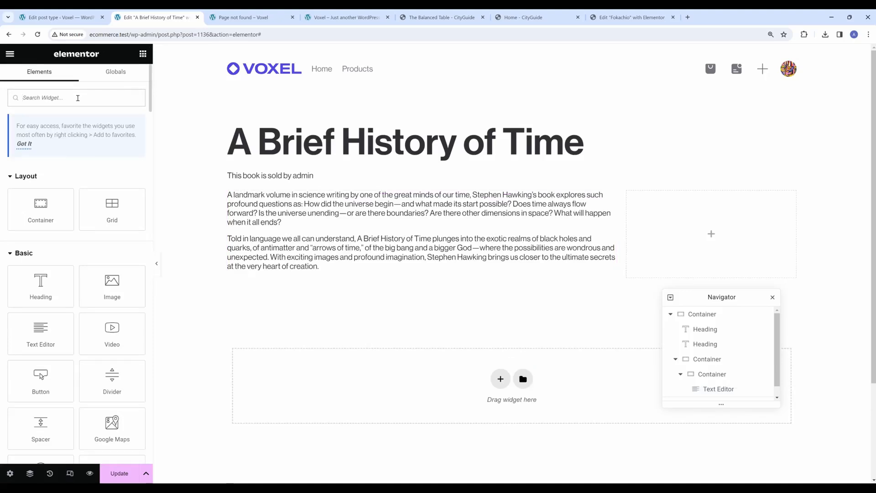
left_click(77, 98)
type("star")
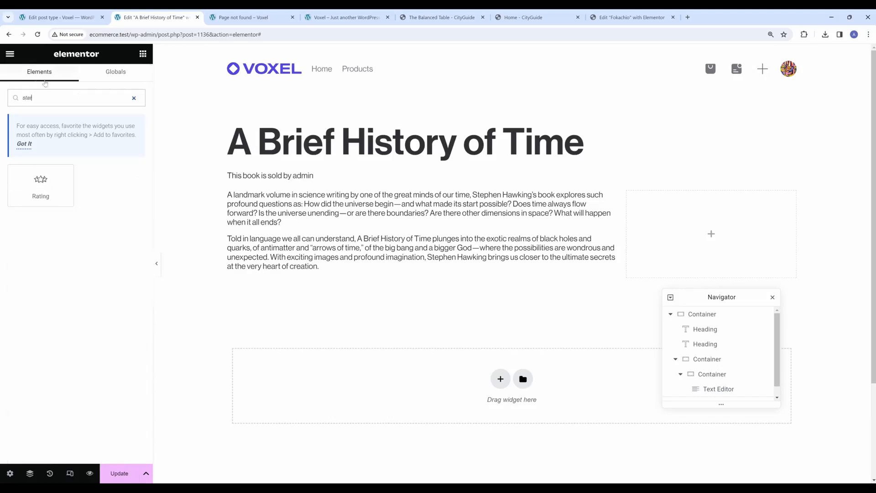
left_click_drag(41, 182, 297, 135)
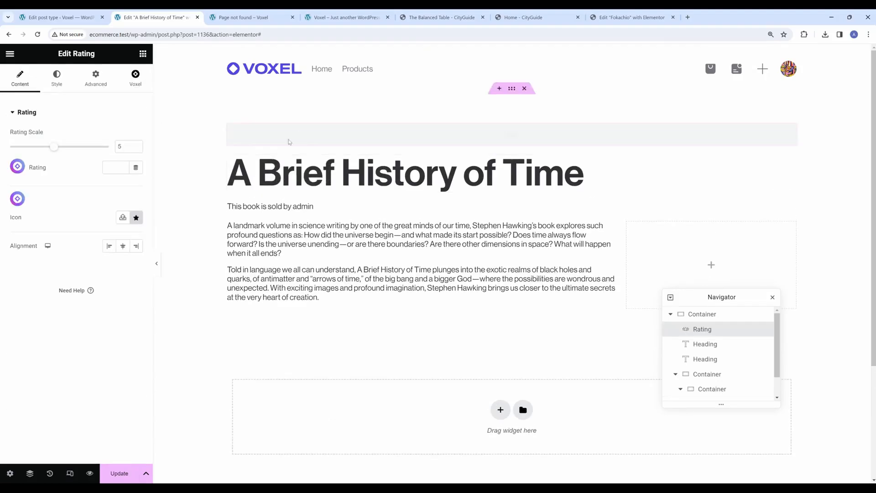
left_click(123, 218)
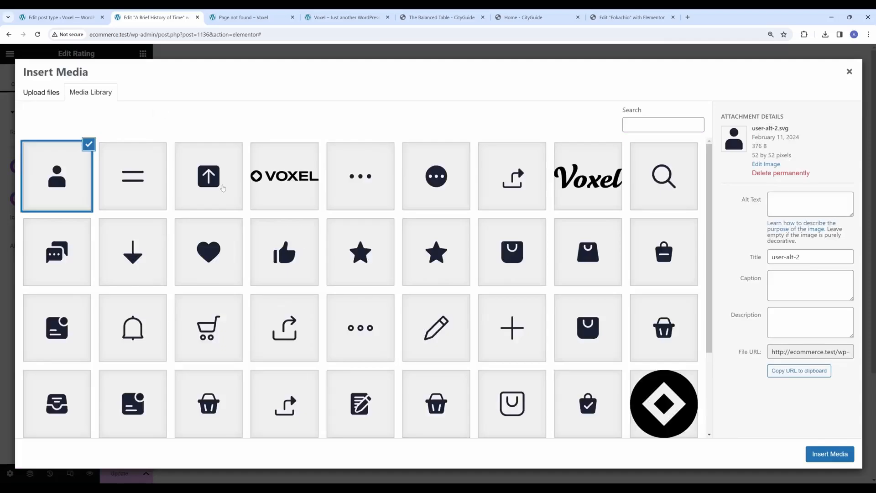
left_click(849, 71)
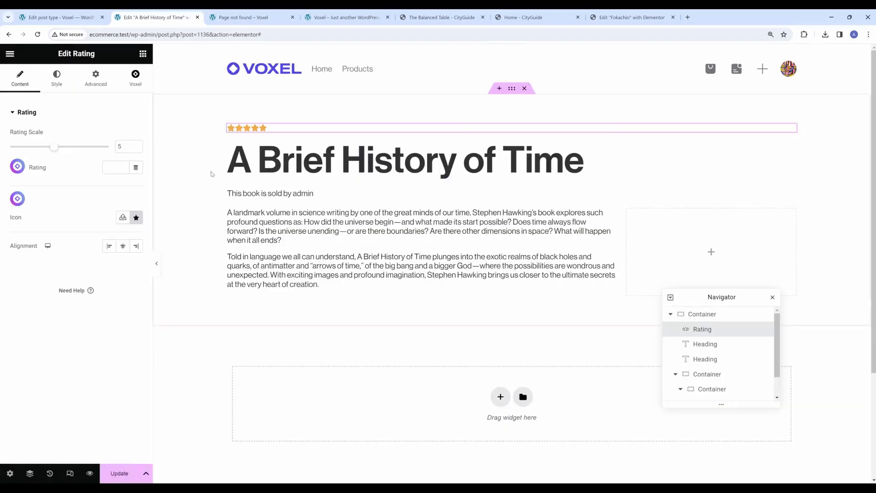
Step: Set the rating icons' color to the global Accent and their unmarked color to a light global shade
left_click(57, 78)
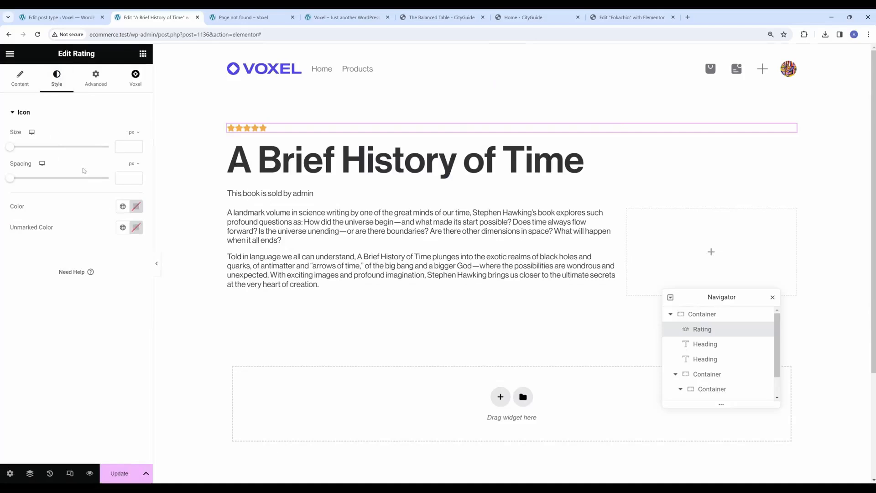
left_click(123, 206)
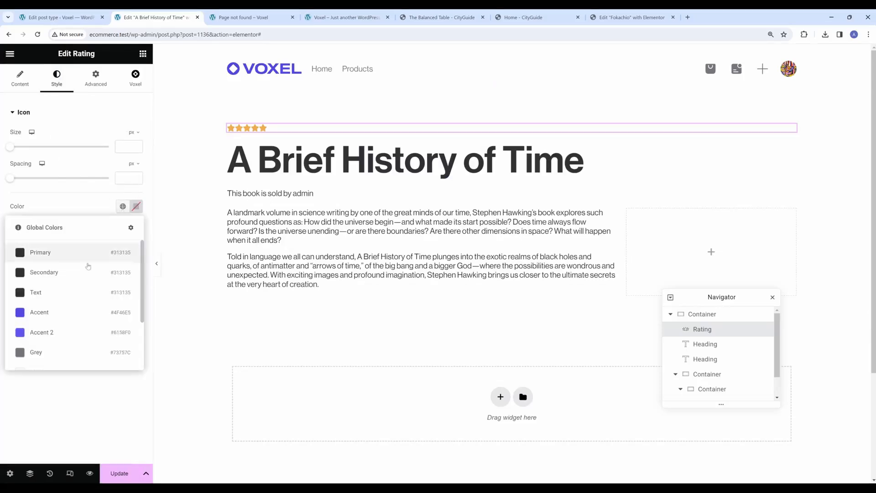
left_click(60, 313)
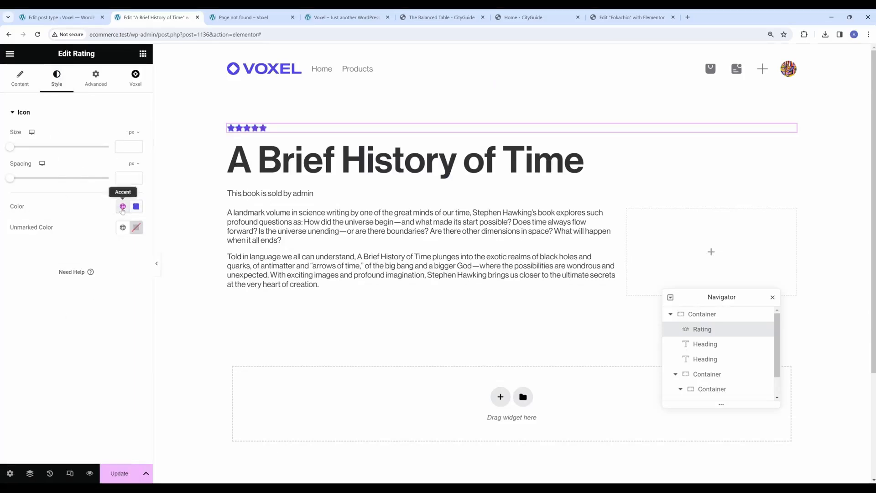
left_click(123, 227)
scroll(82, 338, "down", 2)
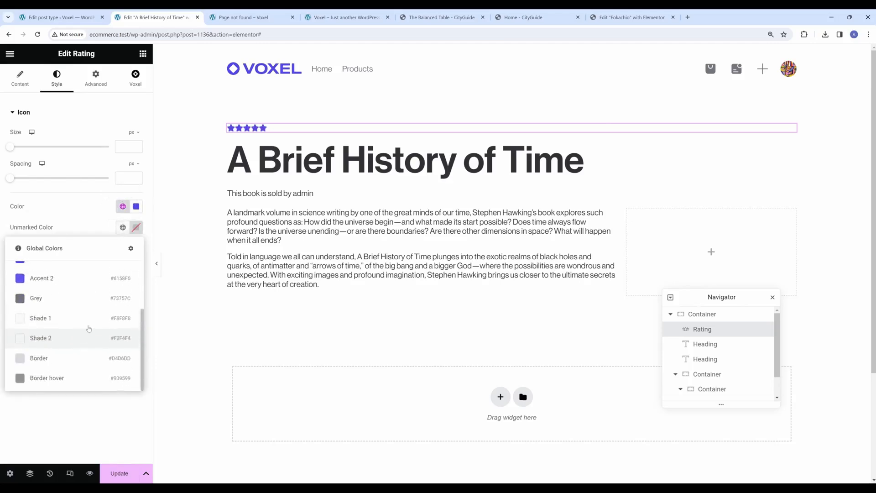
left_click(55, 323)
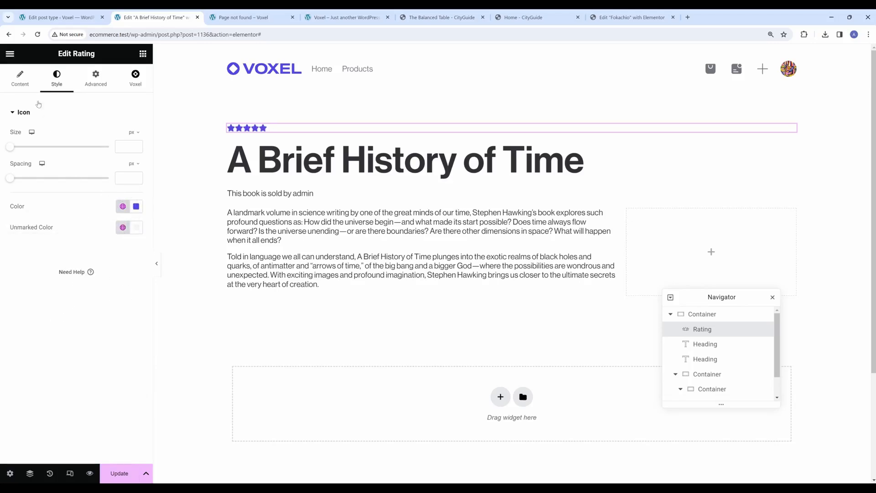
Step: Link the Rating widget's value to the post's Reviews > Average rating tag and save the change
left_click(20, 78)
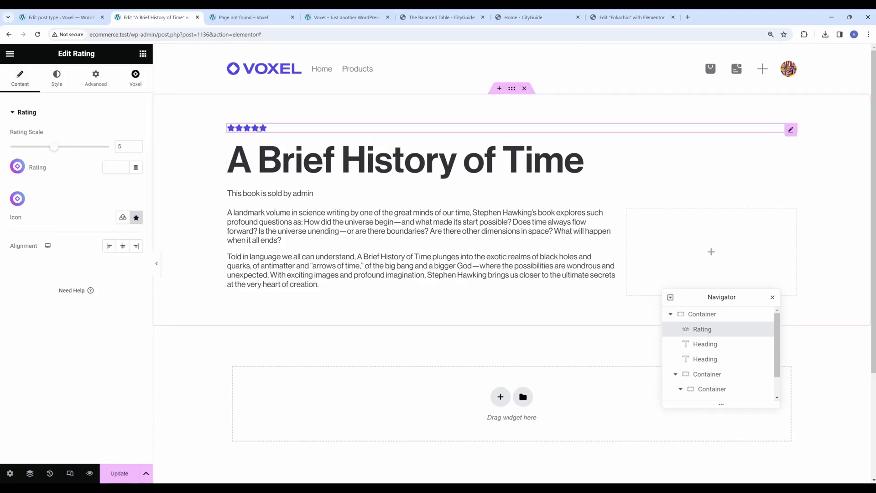
left_click(17, 166)
left_click(500, 158)
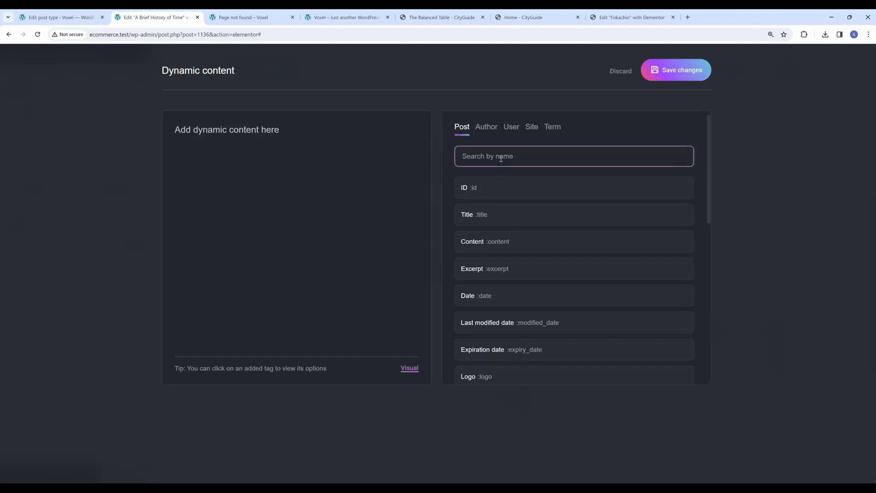
type("rev")
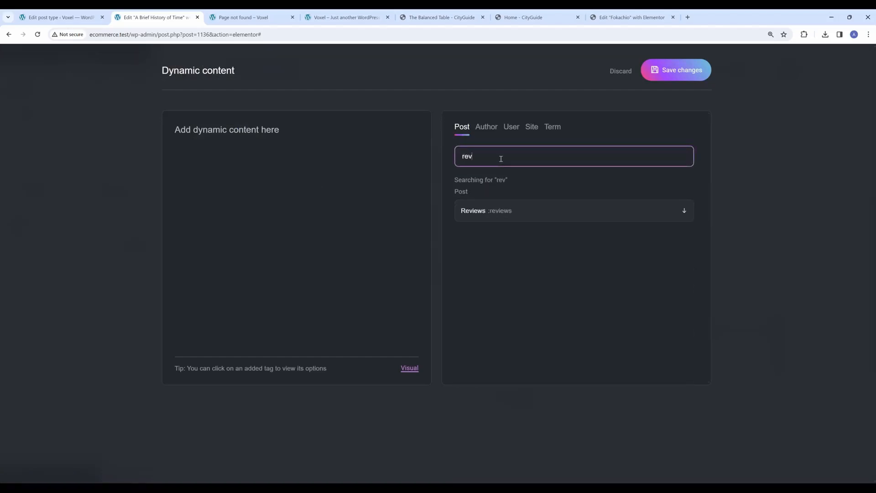
left_click(485, 218)
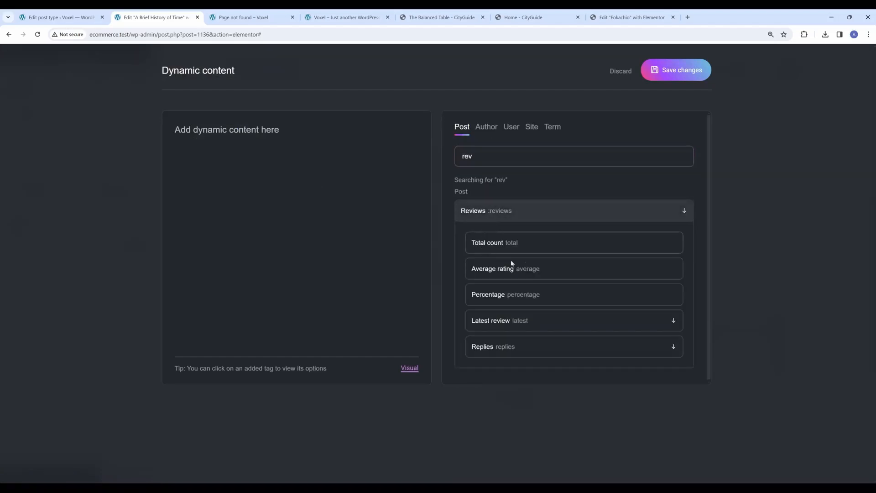
left_click(516, 270)
left_click(675, 69)
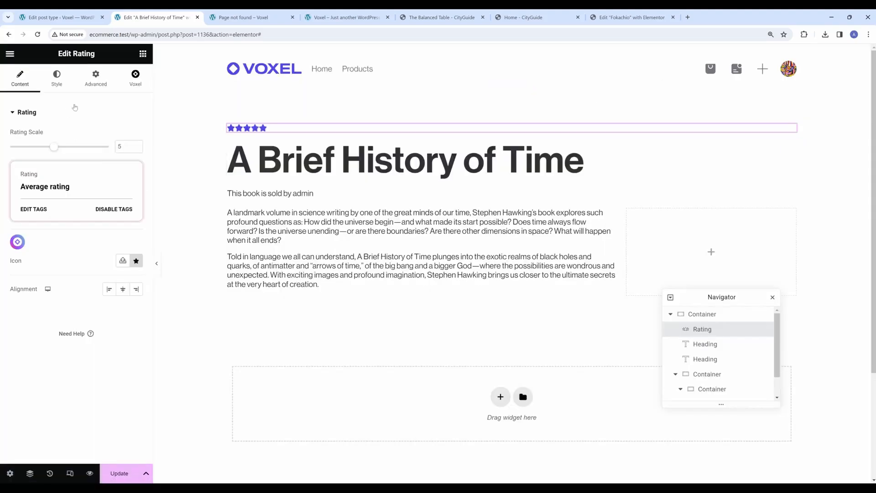
Step: Add a Fallback modifier to the rating's Average rating tag and save the dynamic content
left_click(68, 81)
left_click(20, 78)
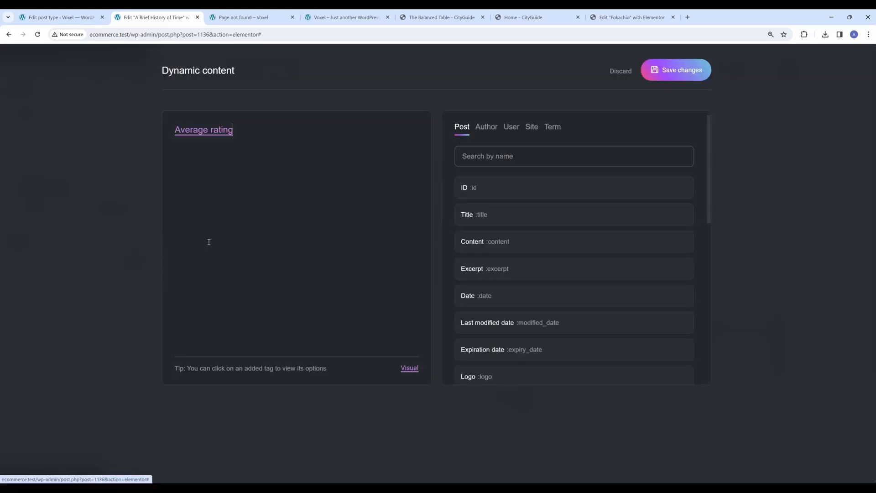
left_click(33, 209)
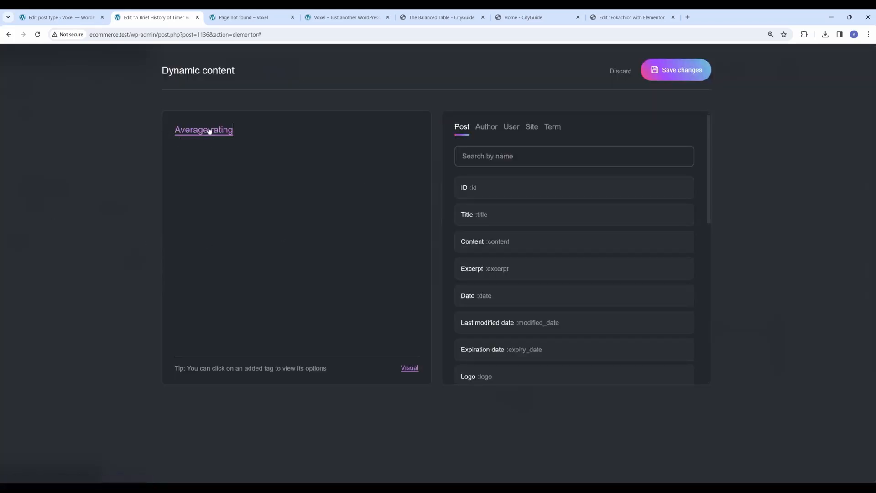
left_click(200, 131)
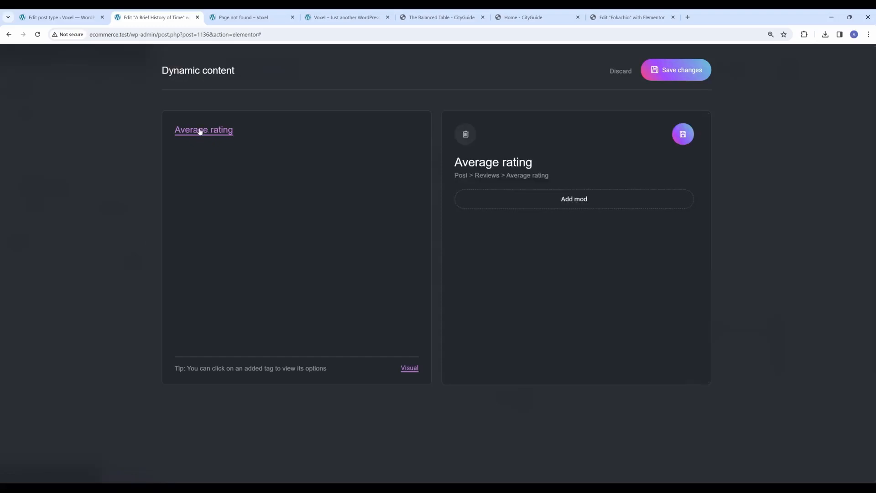
left_click(566, 205)
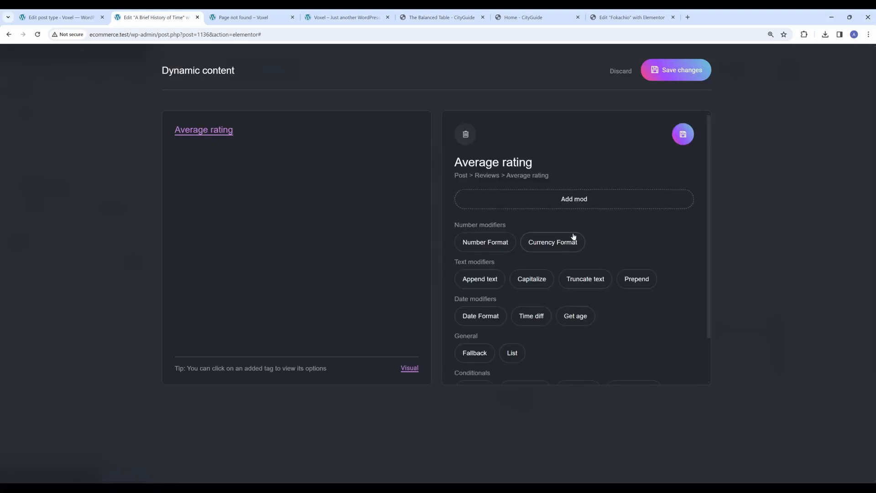
scroll(569, 238, "down", 1)
left_click(466, 315)
left_click(506, 197)
left_click(509, 242)
left_click(683, 134)
left_click(675, 70)
Step: Update the single post template and return to the widget list
left_click(56, 75)
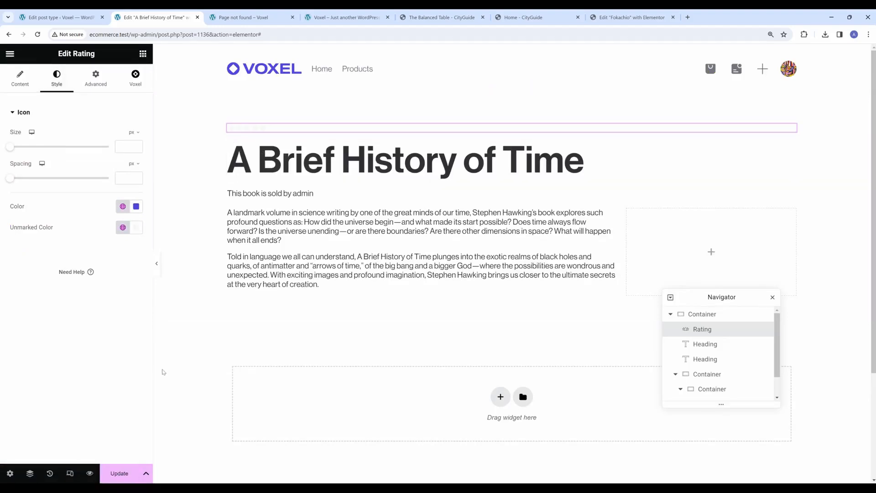
left_click(118, 475)
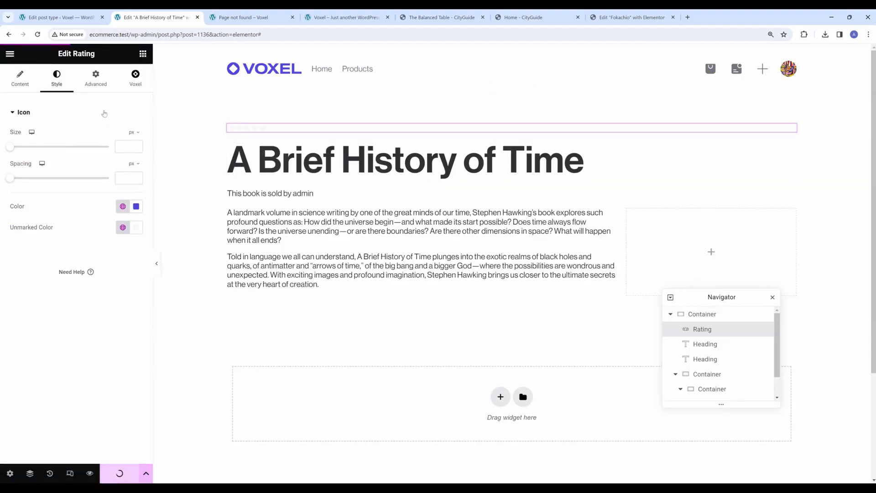
left_click(143, 54)
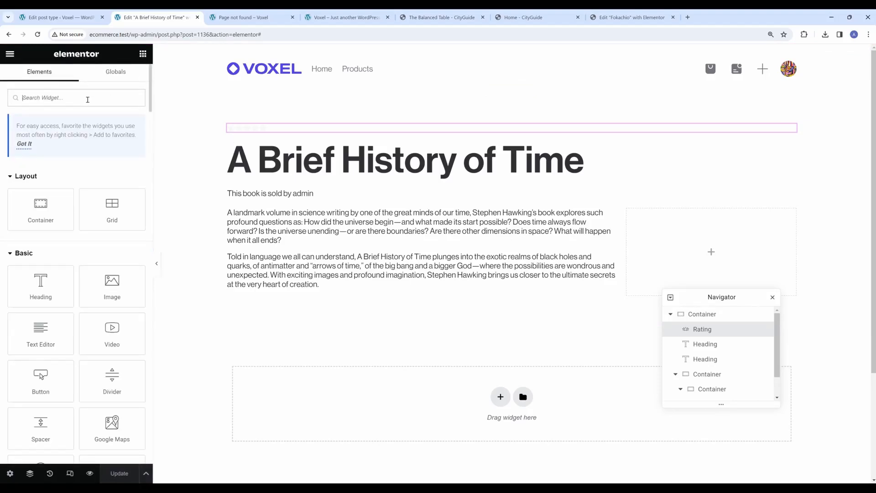
Step: Find the Product Form (VX) widget and place it in the empty container beside the book description
type("pro")
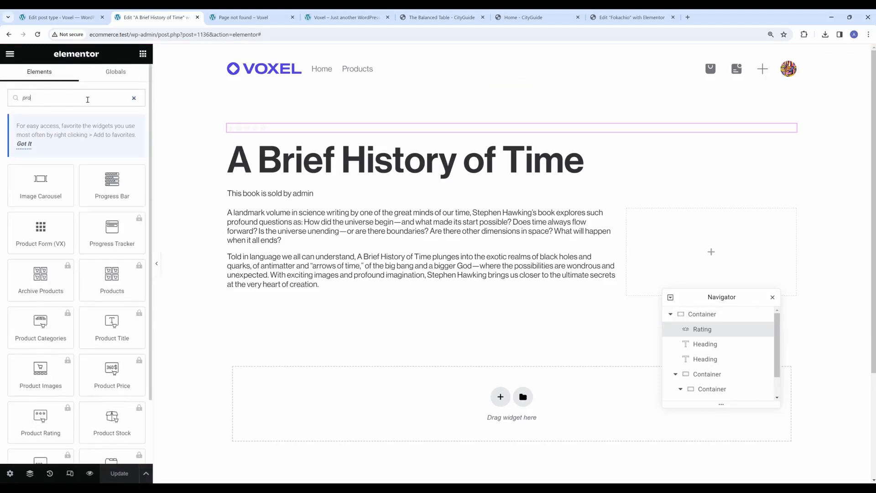
key("ctrl+a")
type("prod")
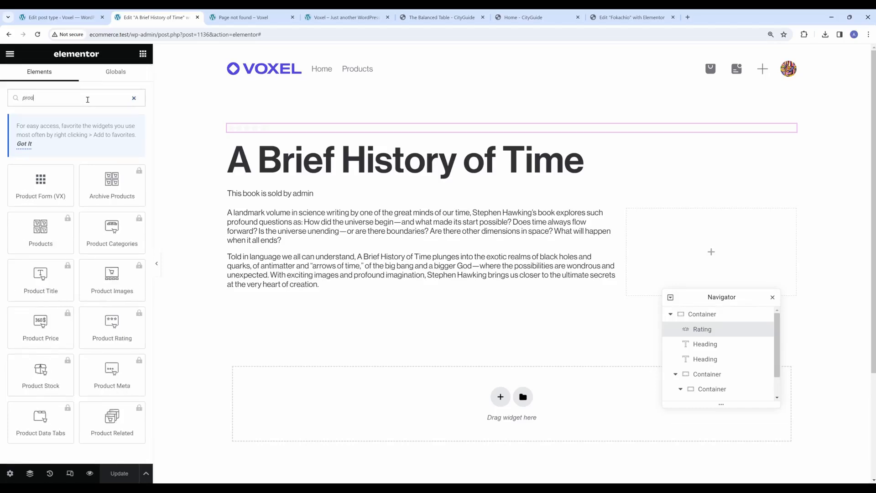
left_click_drag(41, 182, 716, 238)
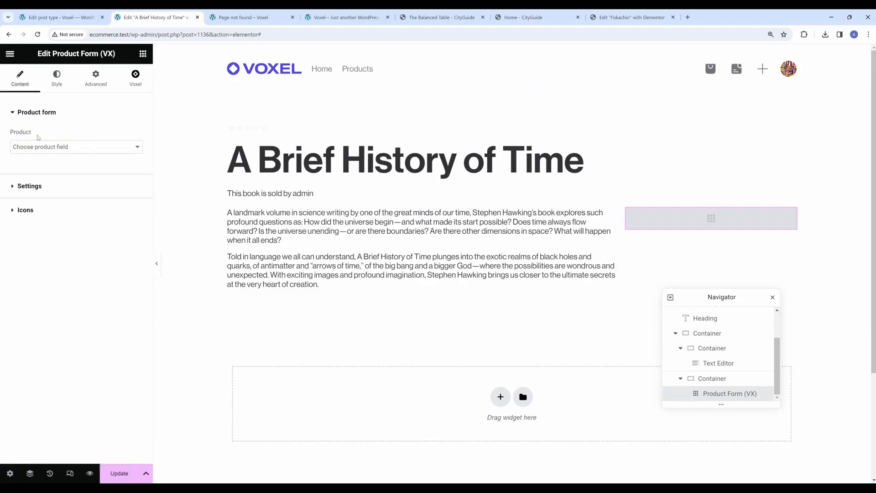
Step: Check the product field's name in the Books post type's fields and set the form's product field to Setup the product
left_click(55, 147)
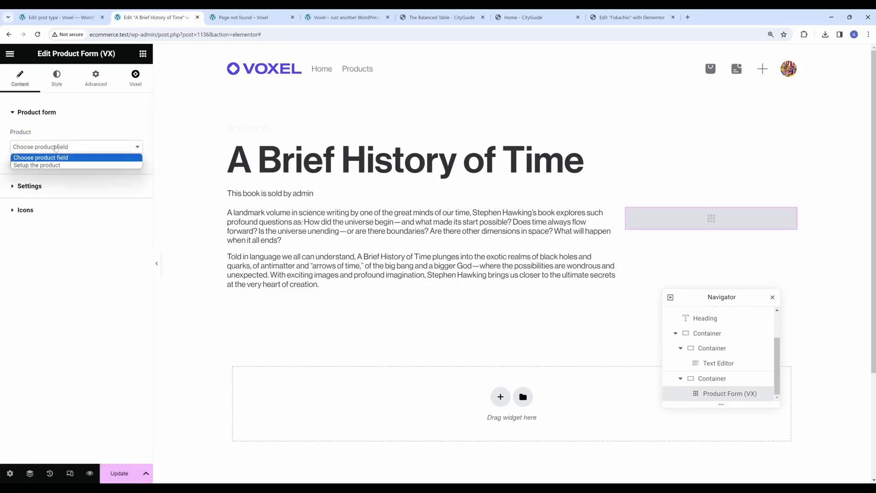
left_click(62, 18)
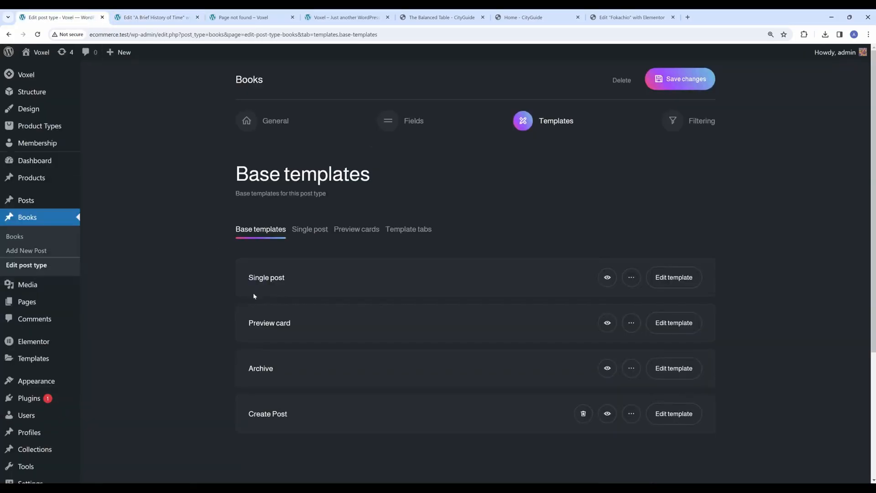
left_click(402, 120)
scroll(283, 354, "down", 1)
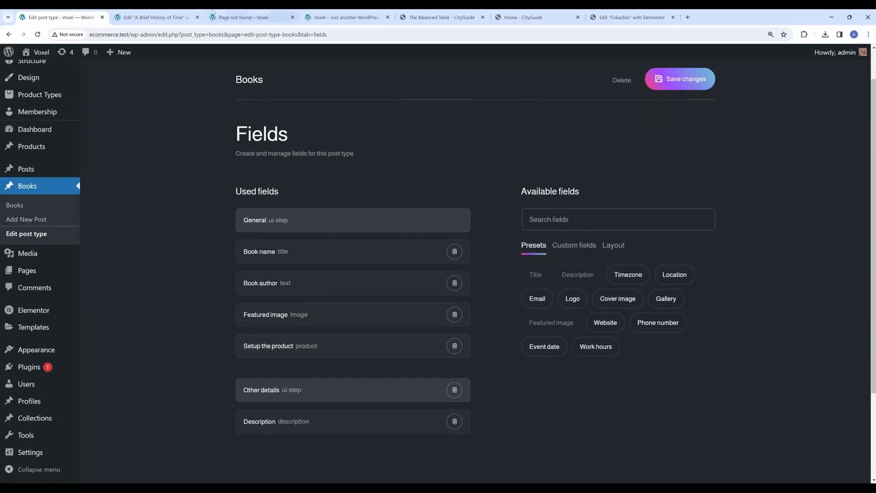
left_click(177, 14)
left_click(69, 149)
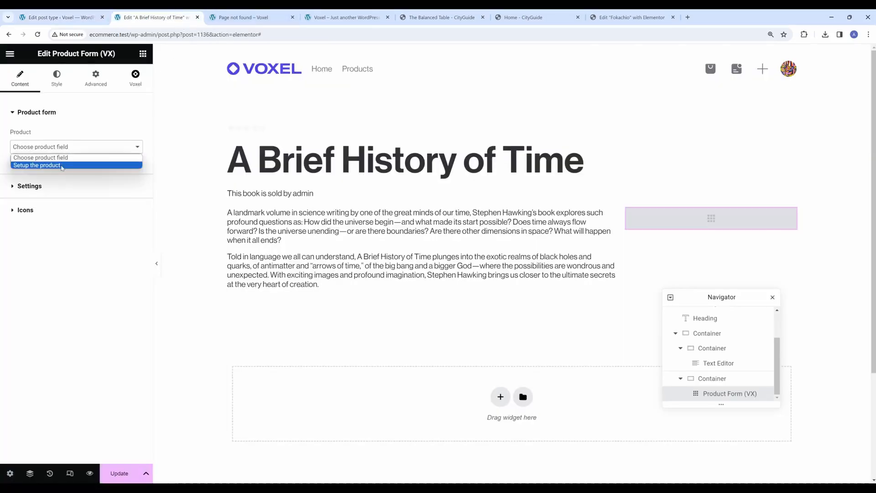
left_click(61, 166)
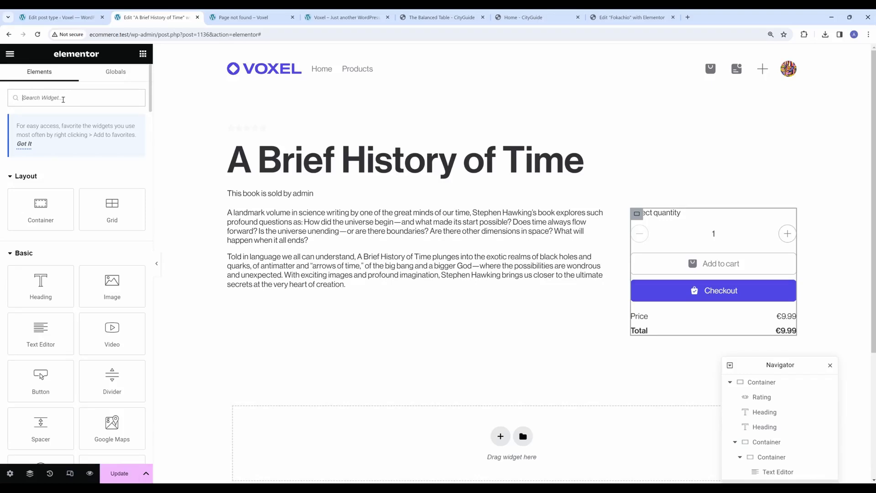
Step: Search the widgets for an image element and place an Image widget above the book description text
type("image")
key("ctrl+a")
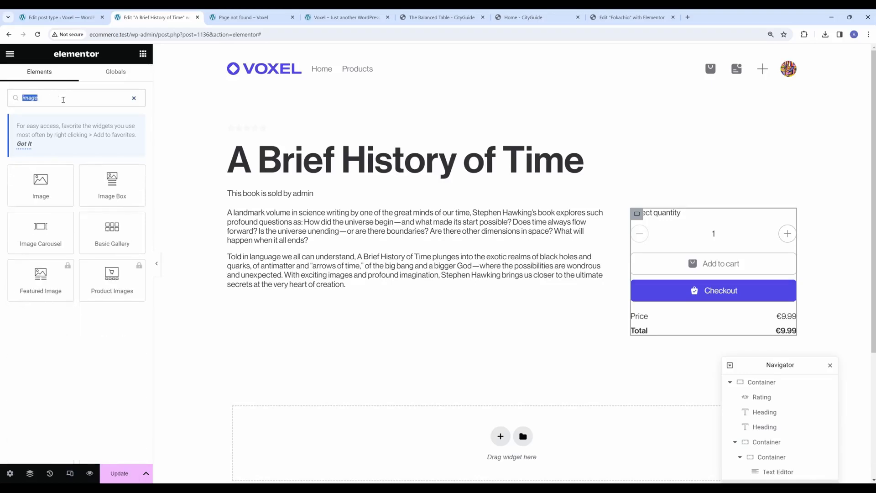
type("sl")
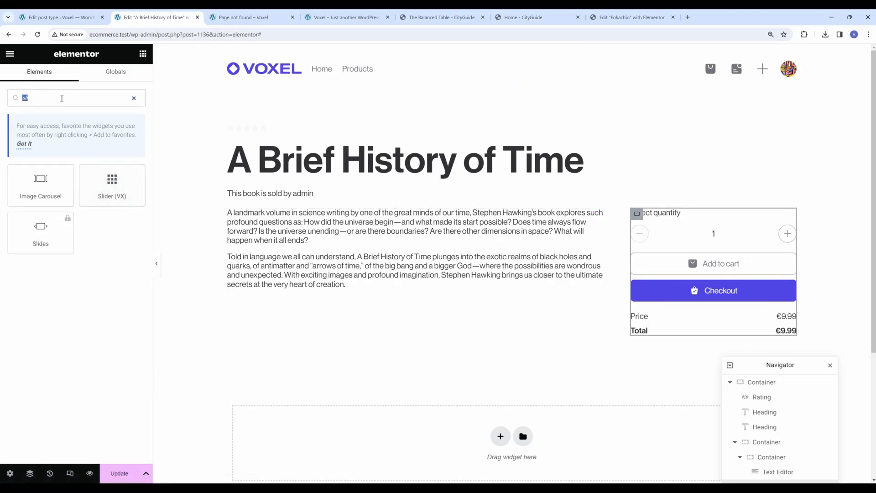
type("image")
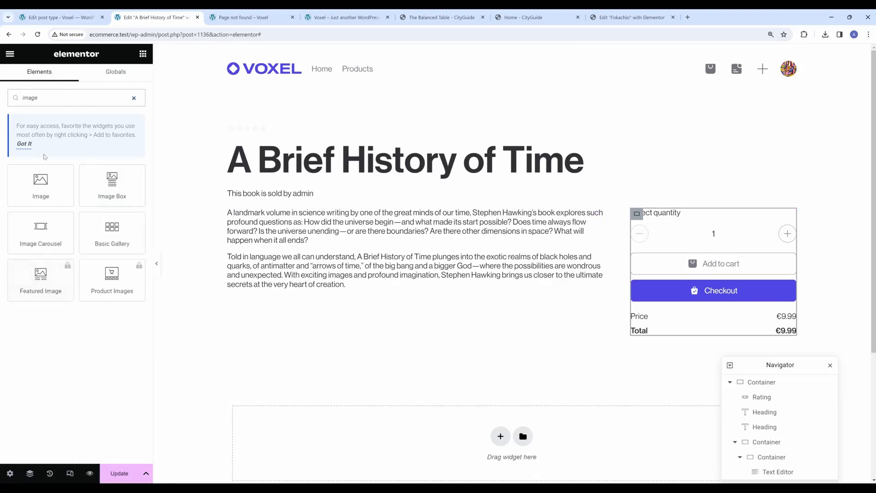
left_click_drag(41, 185, 328, 228)
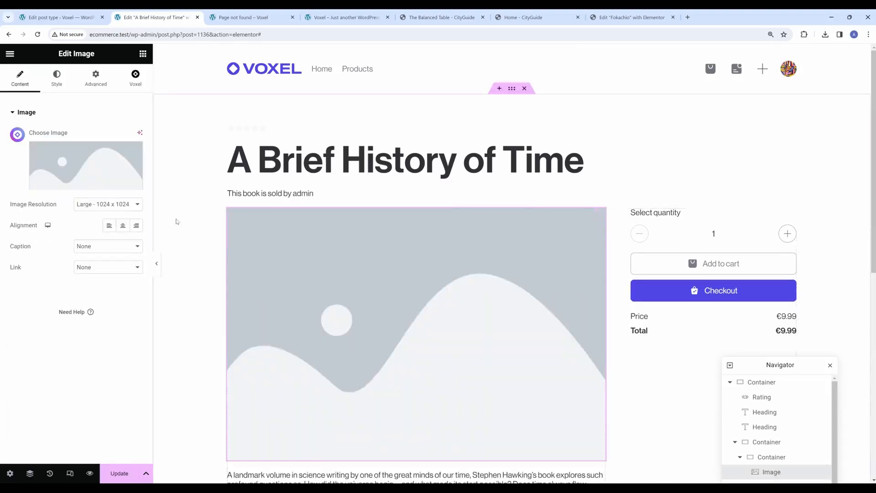
Step: Link the Image widget to the post's Featured image > File ID tag and save the dynamic content
left_click(19, 135)
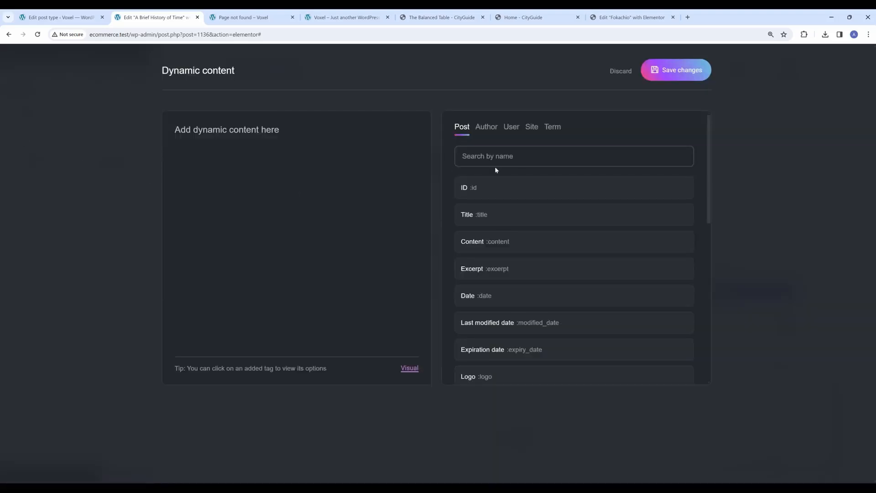
left_click(512, 157)
type("fea")
left_click(484, 210)
left_click(500, 243)
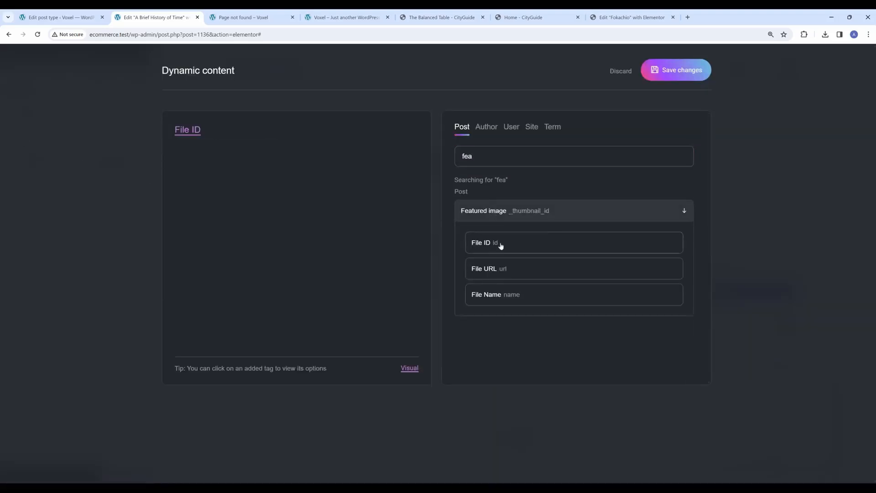
left_click(685, 69)
Step: Review the book cover image in the layout and update the single post template
left_click(56, 78)
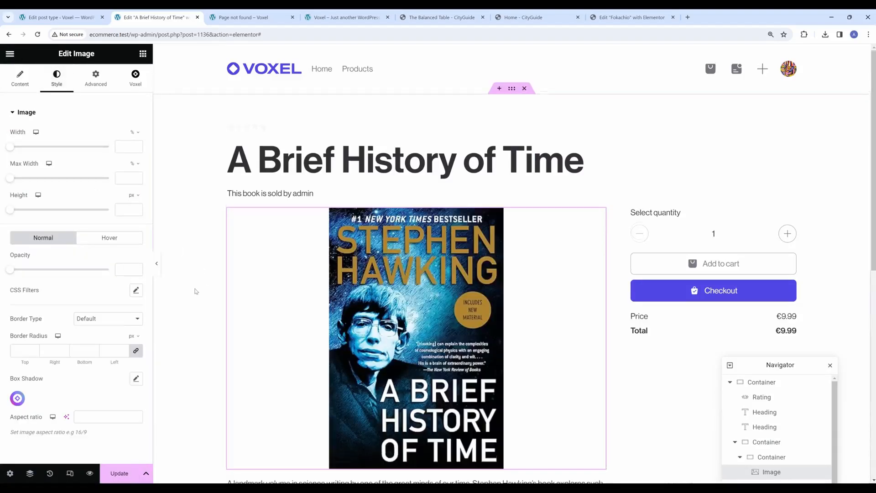
scroll(196, 291, "down", 3)
scroll(196, 291, "up", 2)
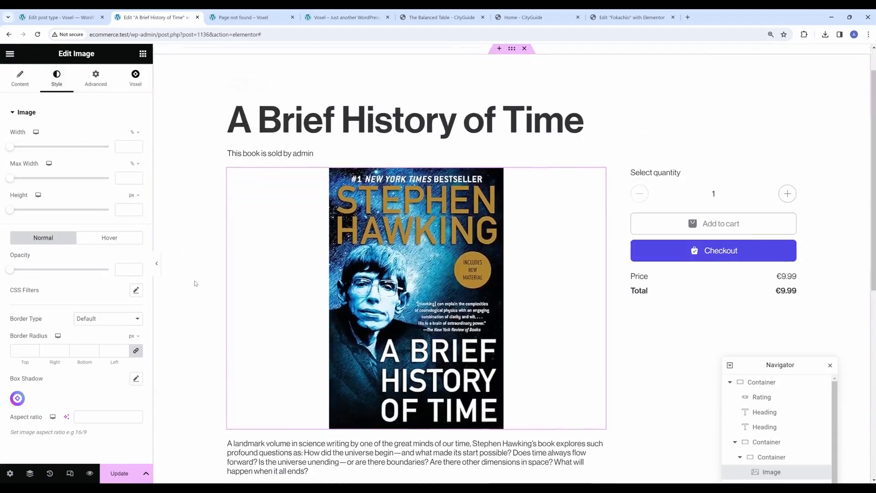
left_click(120, 473)
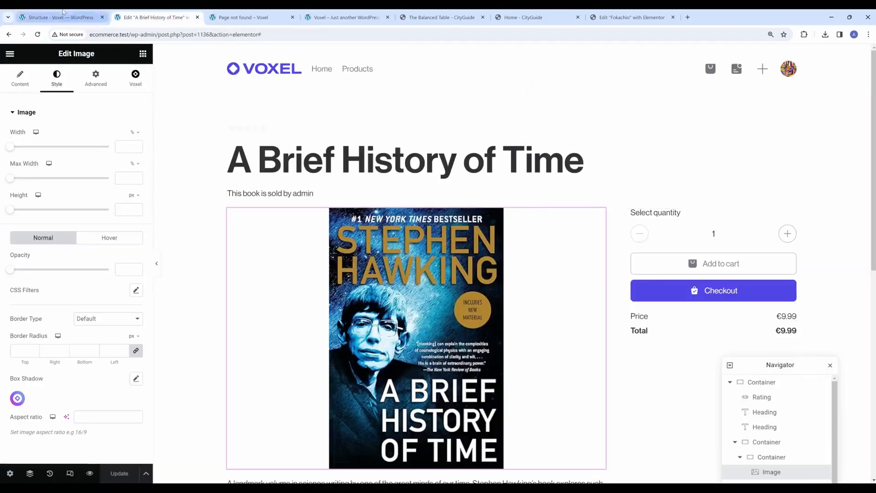
Step: Open the published A Brief History of Time page from the Books list and examine its full layout
left_click(57, 17)
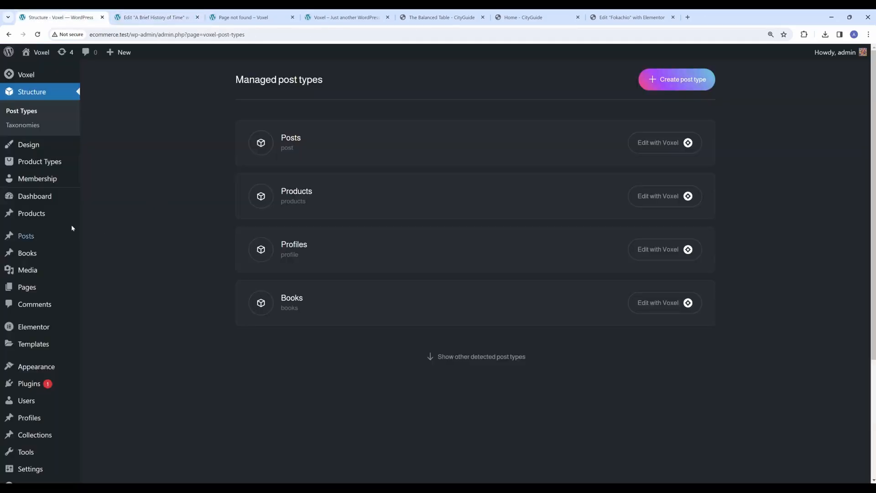
left_click(45, 253)
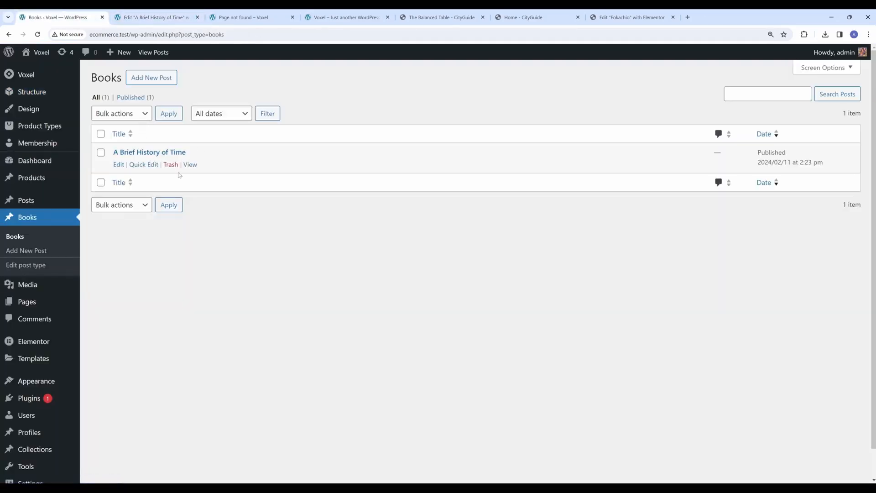
left_click(190, 164)
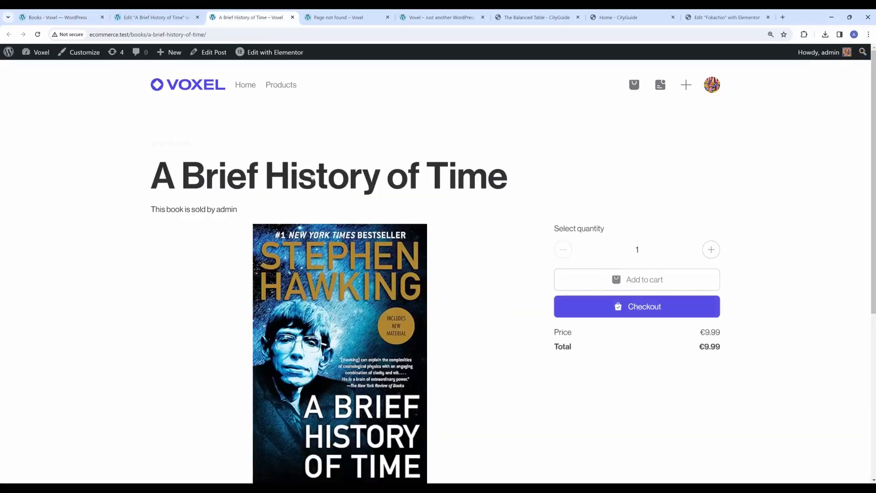
scroll(342, 205, "down", 6)
scroll(336, 287, "up", 3)
scroll(337, 287, "up", 3)
scroll(224, 292, "down", 1)
scroll(274, 192, "up", 1)
scroll(197, 232, "down", 1)
scroll(187, 230, "down", 7)
scroll(186, 229, "up", 7)
Step: Review the list of product types and return to the managed post types in the WordPress admin
left_click(60, 17)
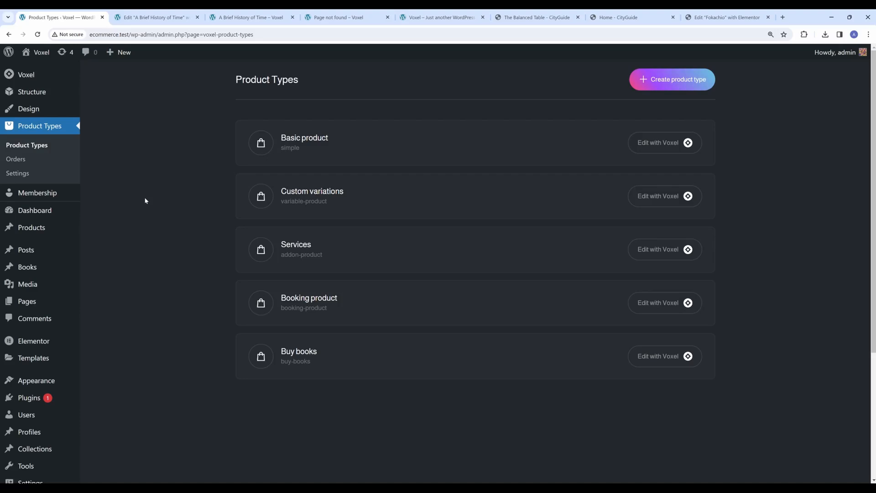
left_click(64, 93)
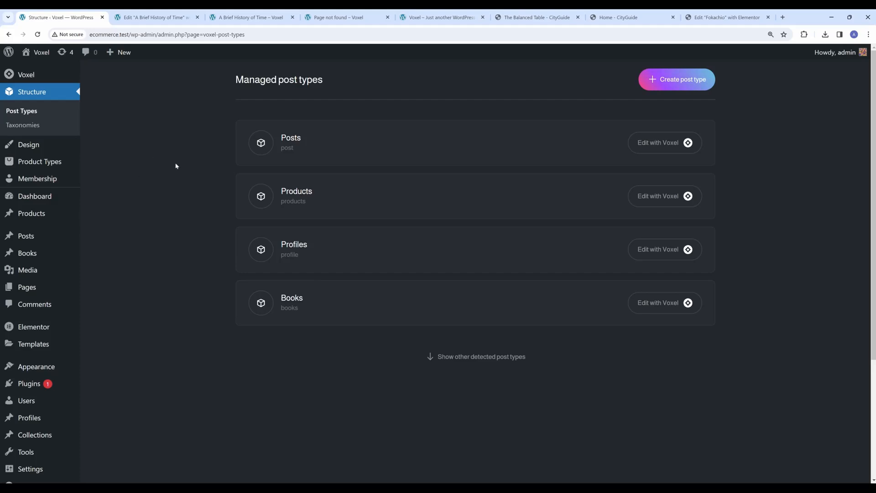
Step: Load the stays.getvoxel.io demo in a new browser tab and open its Apartment for rent in Paris listing
left_click(783, 17)
type("sta")
key("Return")
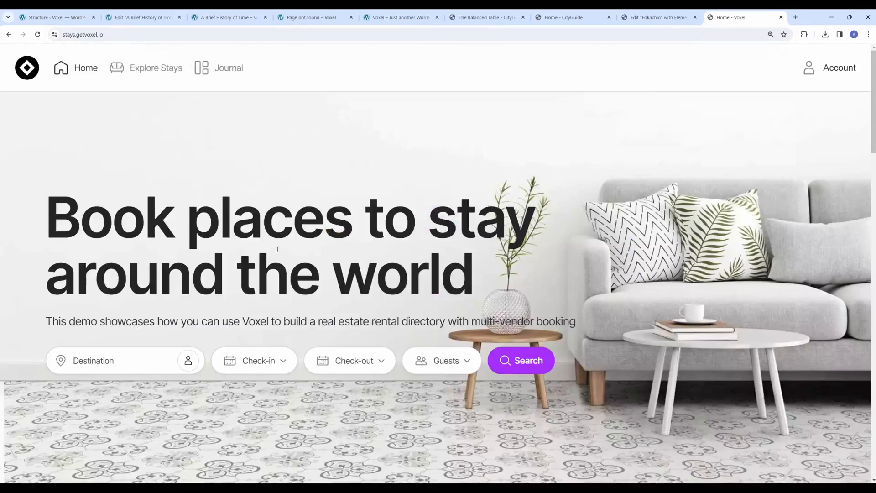
left_click(150, 68)
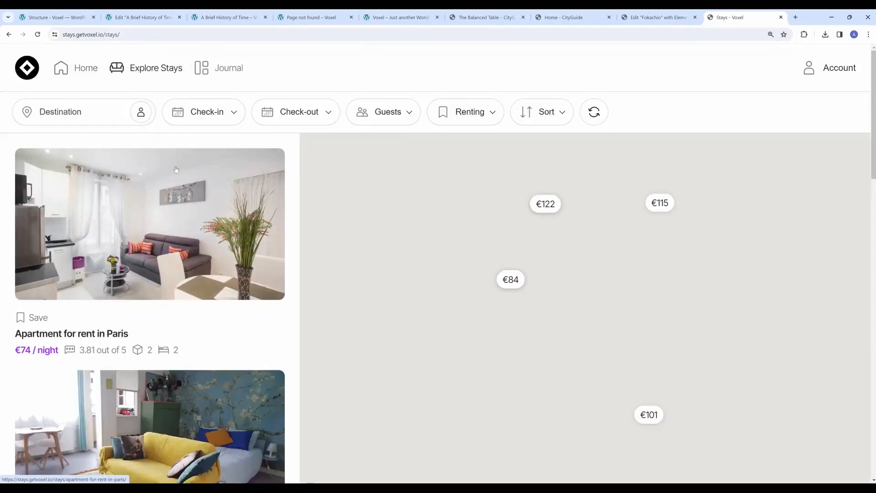
left_click(255, 206)
Step: Examine the Paris apartment listing's gallery, stay details and booking form with dates, guests and parking
scroll(523, 276, "down", 10)
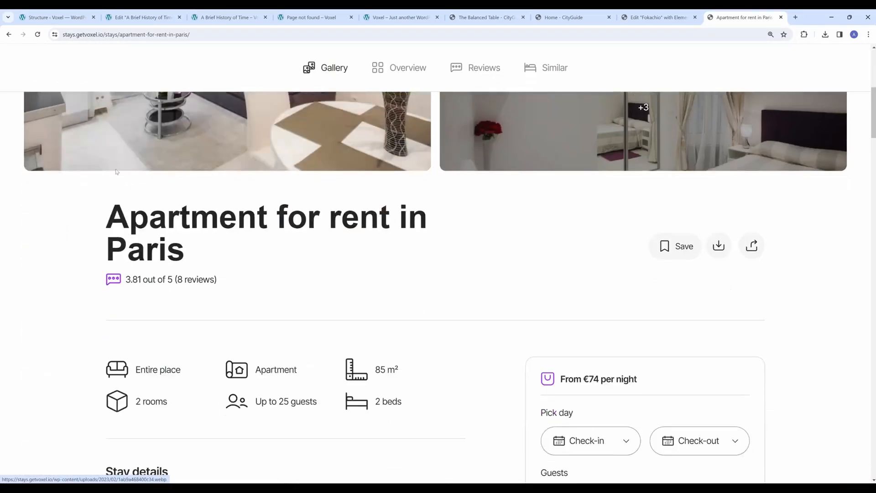
scroll(523, 276, "up", 9)
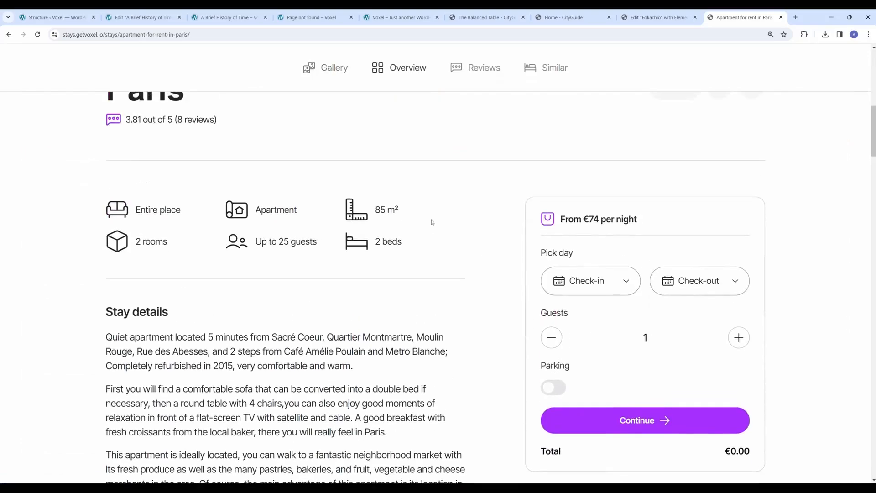
scroll(300, 233, "up", 3)
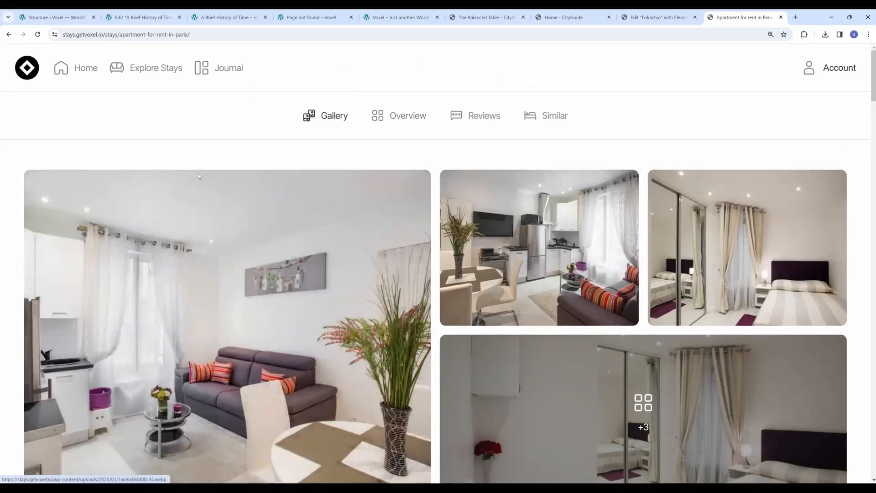
scroll(346, 239, "down", 8)
scroll(347, 239, "down", 3)
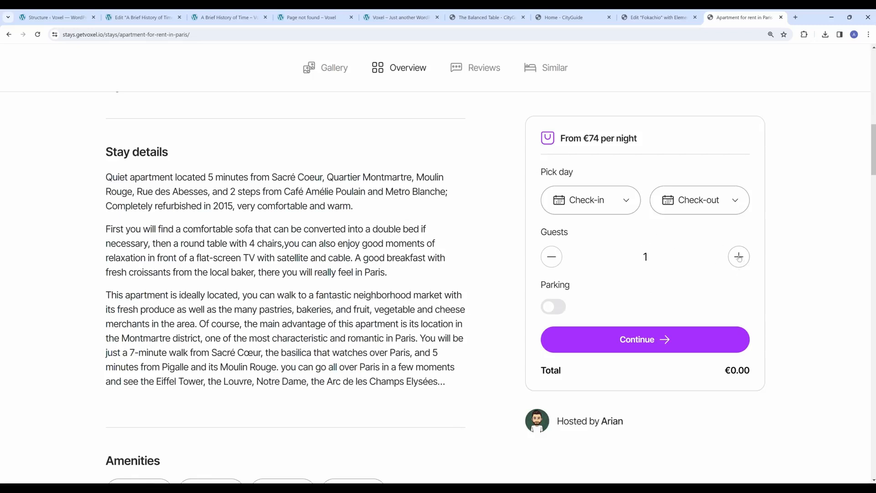
scroll(451, 307, "up", 2)
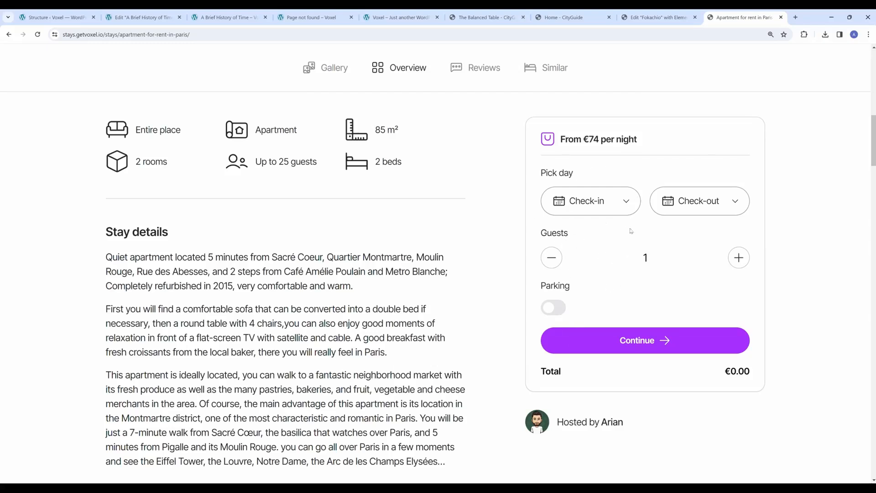
Step: Review the product types enabled for the Setup product field of the Products post type and save the field options
left_click(58, 17)
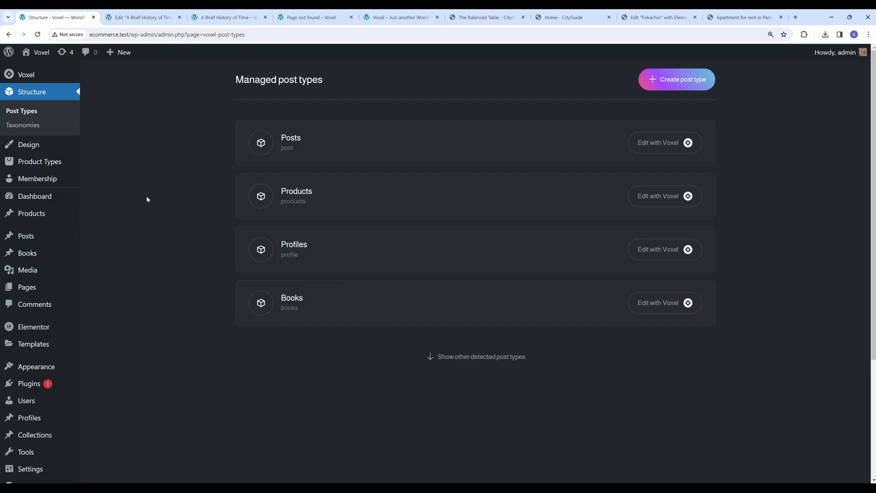
mouse_move(54, 168)
left_click(650, 199)
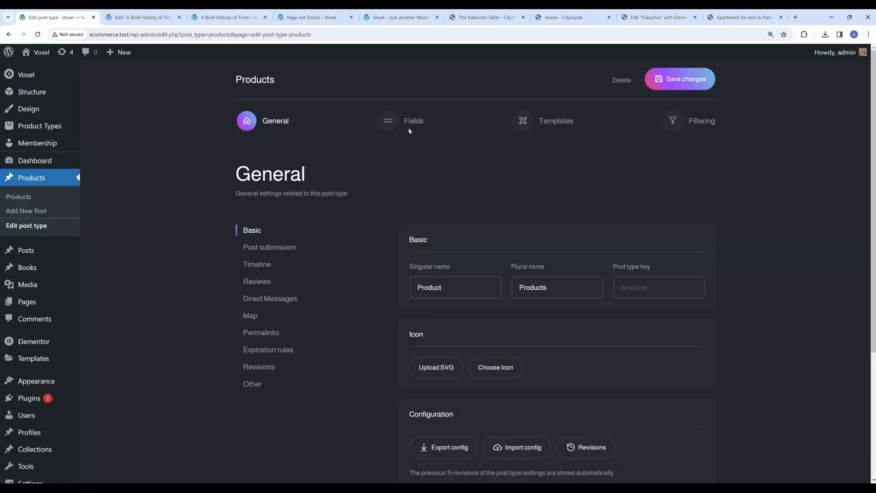
left_click(393, 131)
scroll(167, 242, "down", 1)
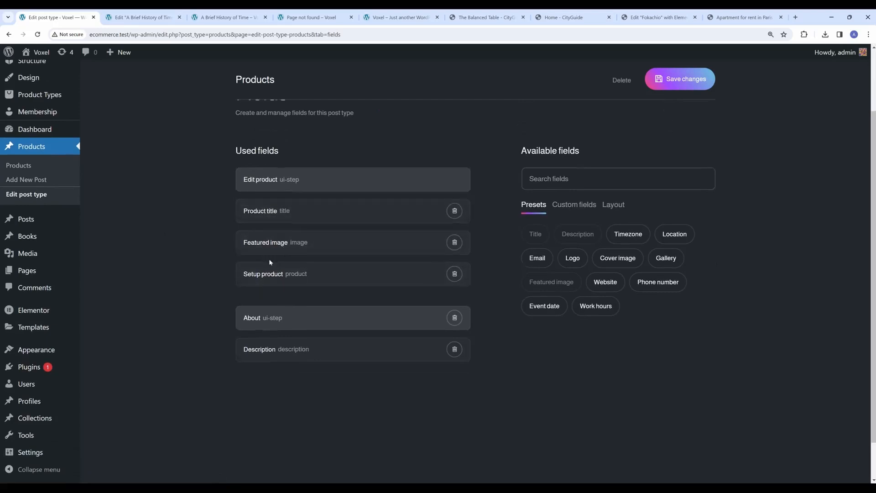
scroll(282, 246, "down", 1)
left_click(290, 228)
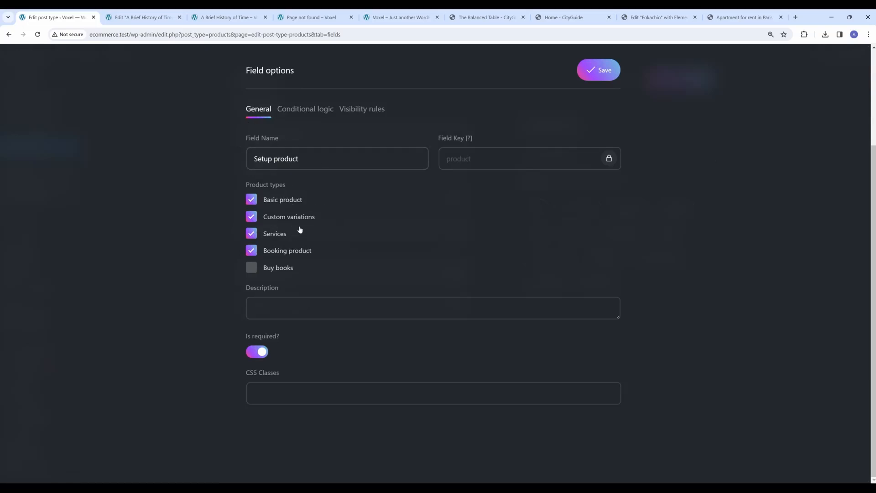
left_click(600, 71)
Step: Open the front-end form for creating a new product on the Voxel site
left_click(301, 17)
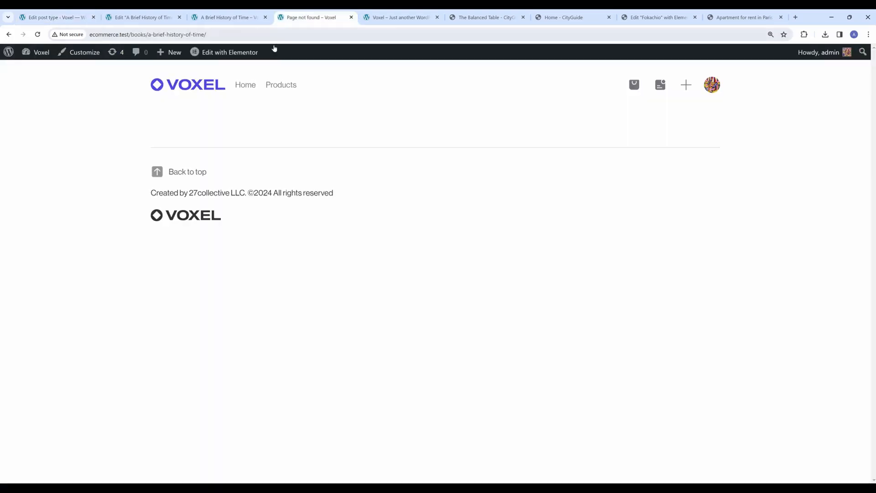
left_click(686, 86)
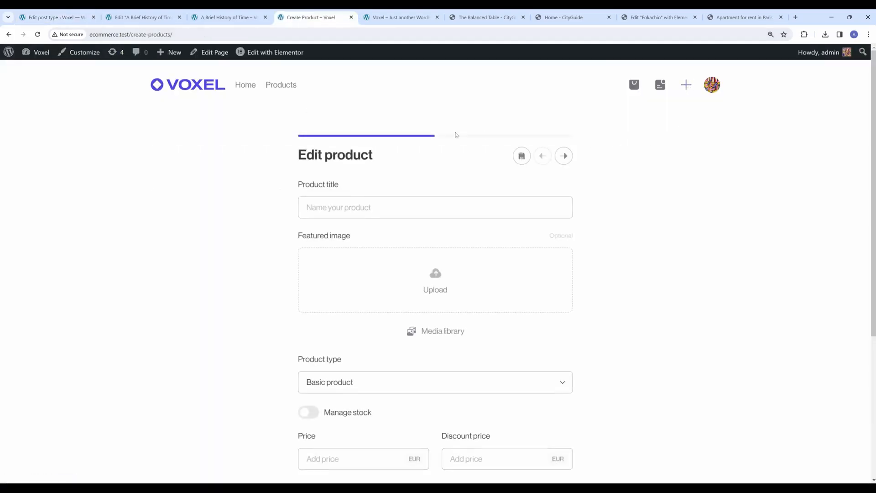
Step: Review the product types offered for a new product and the pricing and stock fields of the Services type
scroll(256, 181, "down", 1)
scroll(256, 181, "down", 4)
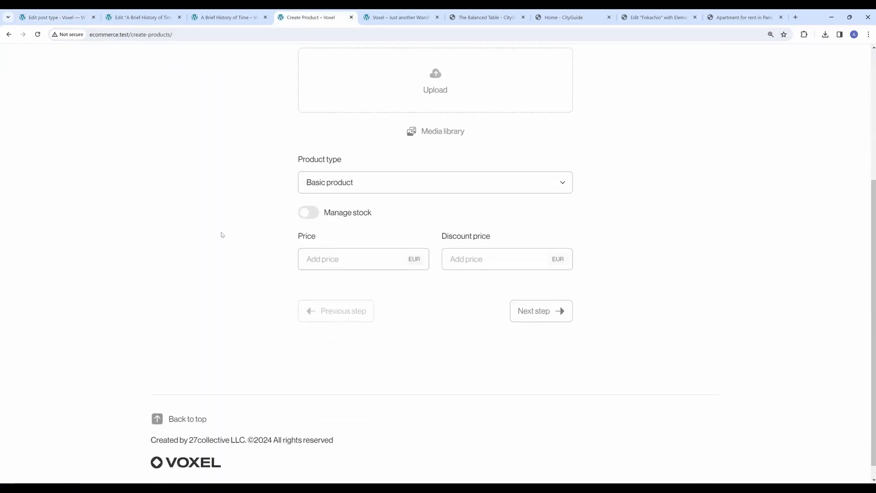
left_click(337, 184)
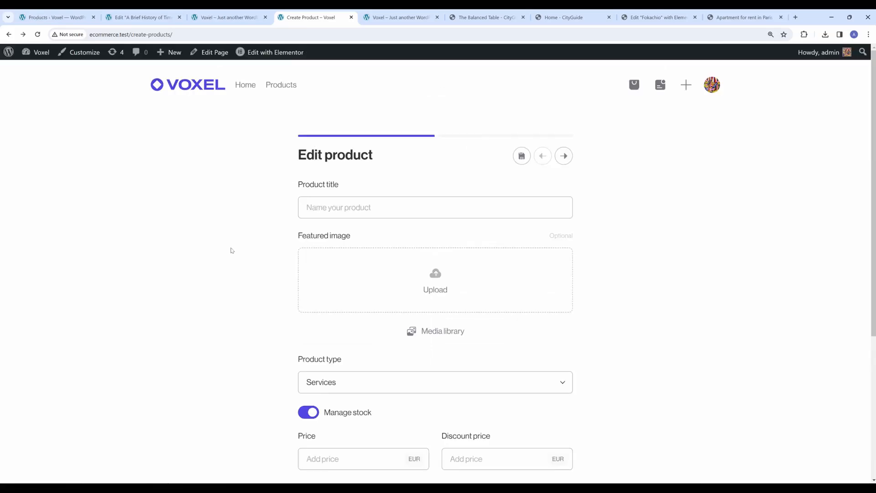
scroll(198, 245, "down", 3)
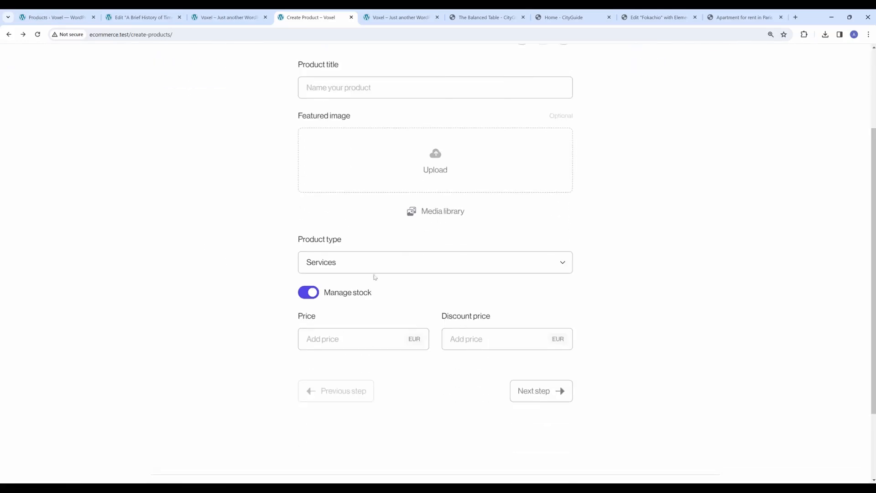
left_click(362, 263)
left_click(359, 270)
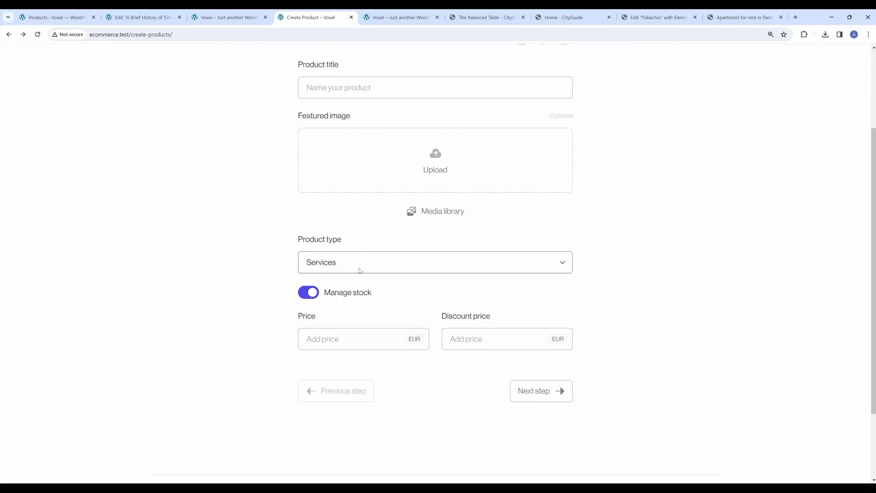
scroll(345, 287, "up", 3)
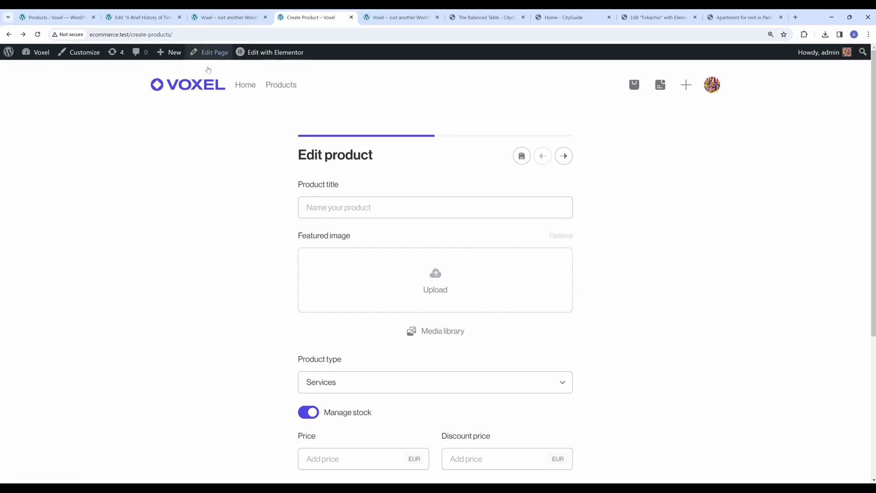
Step: Go to the Products archive page and open the iPhone 15 — Test Variable product from its cards
left_click(276, 91)
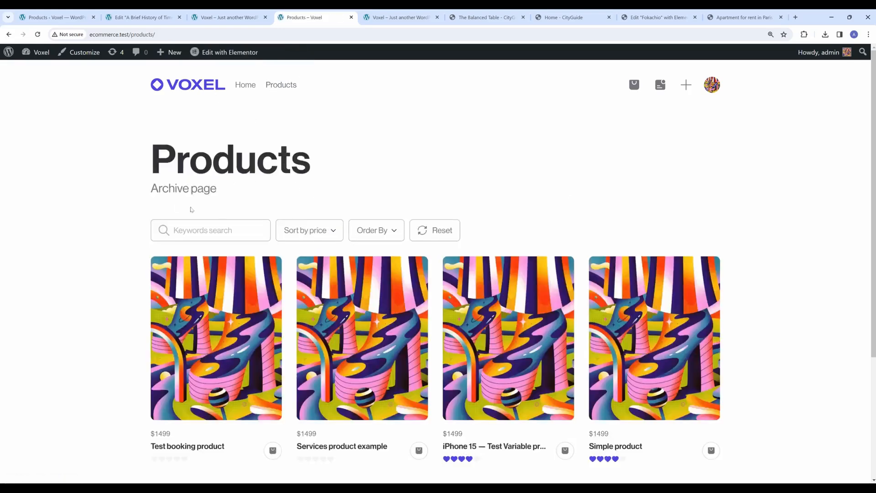
scroll(457, 230, "down", 3)
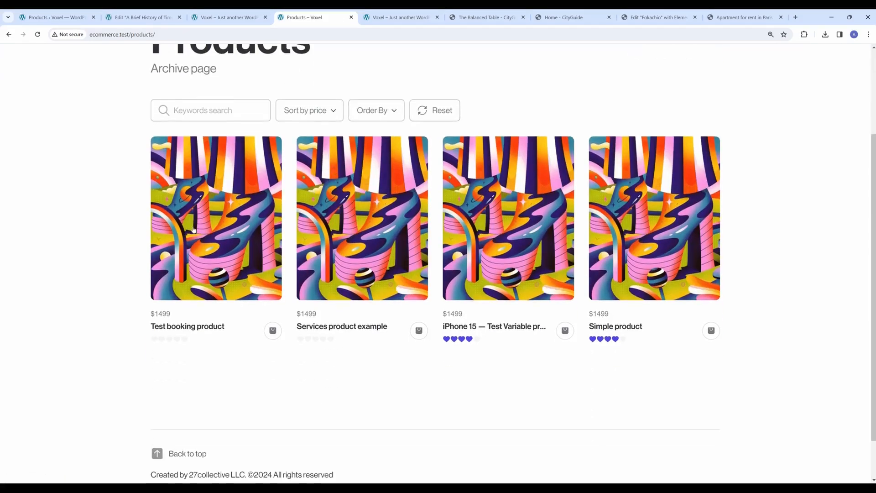
scroll(502, 276, "up", 2)
scroll(485, 283, "up", 1)
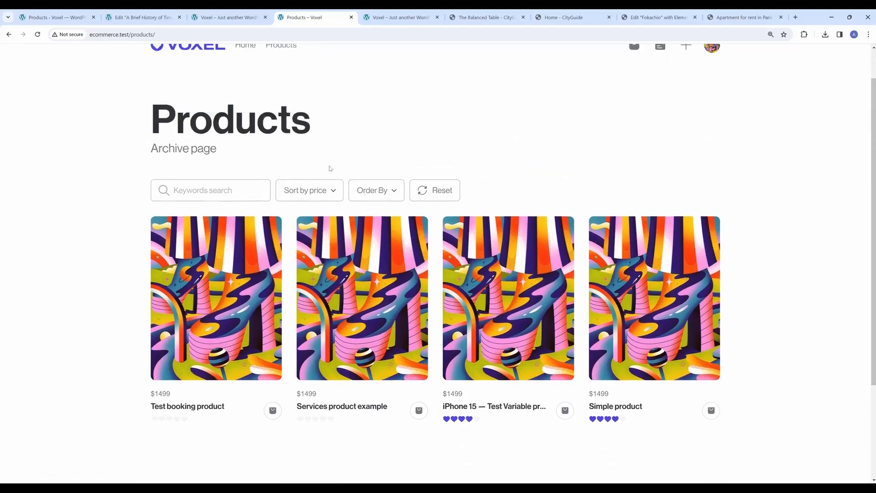
left_click(504, 298)
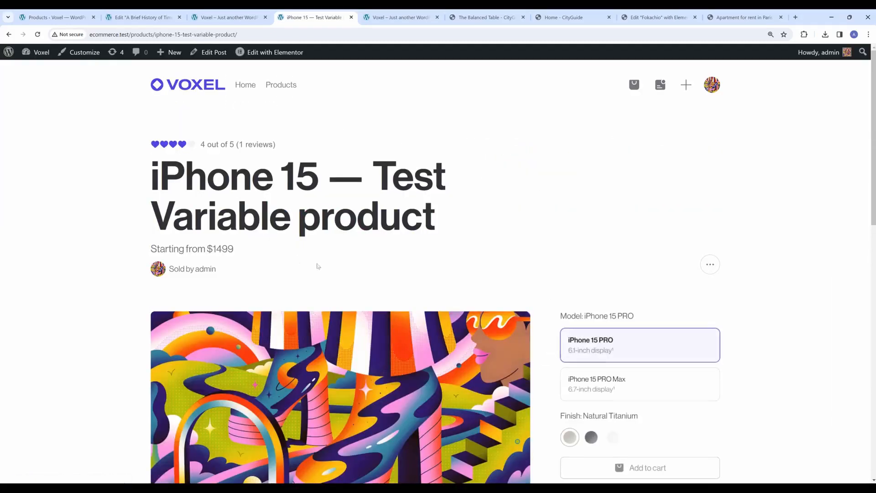
Step: Examine the iPhone 15 product page's model and finish options, description and verified buyer reviews
scroll(350, 216, "down", 13)
scroll(331, 280, "up", 6)
scroll(331, 279, "up", 7)
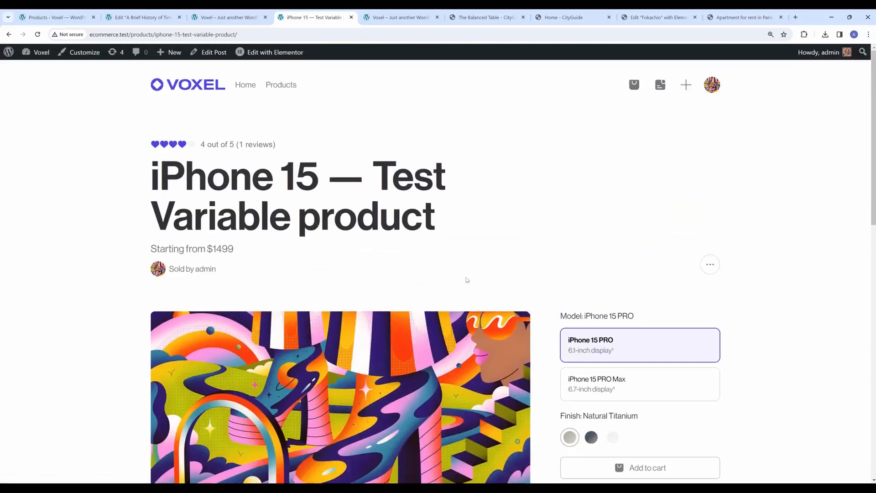
scroll(396, 284, "down", 4)
scroll(397, 284, "down", 5)
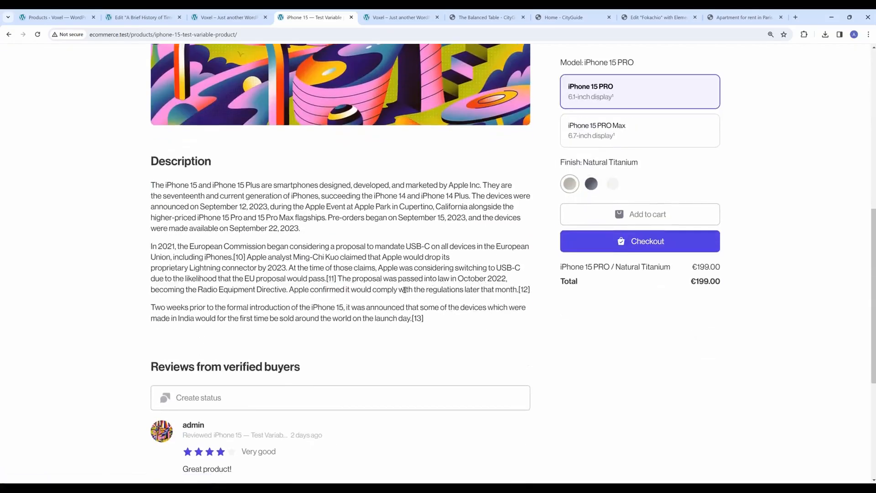
scroll(400, 293, "up", 9)
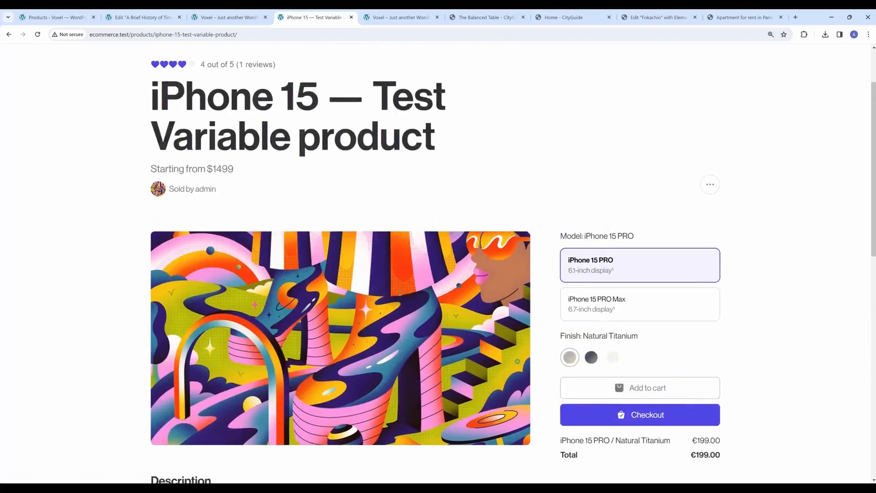
scroll(390, 144, "down", 7)
scroll(390, 144, "up", 6)
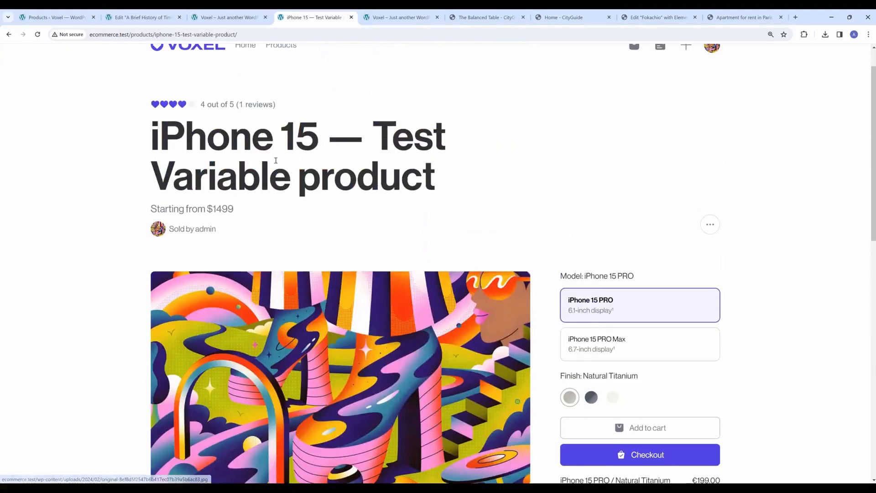
Step: Return to the Products archive page and open the products post type's card template in Elementor
key("alt+Left")
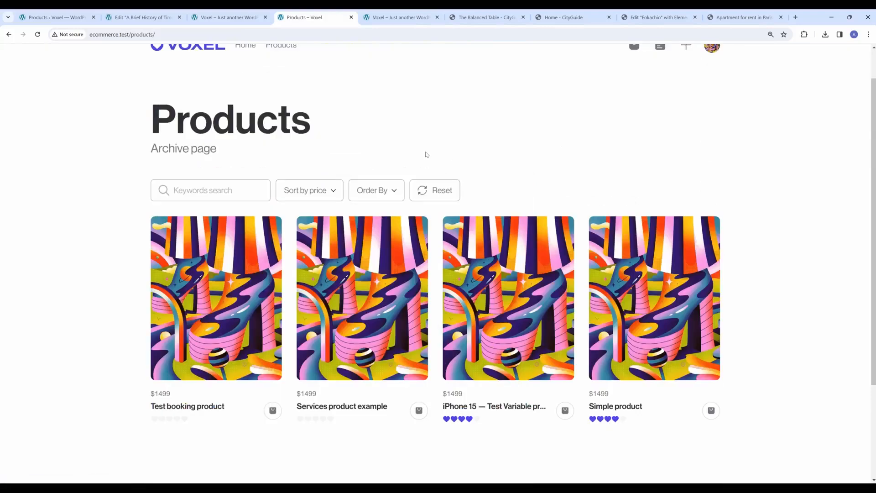
scroll(486, 179, "up", 1)
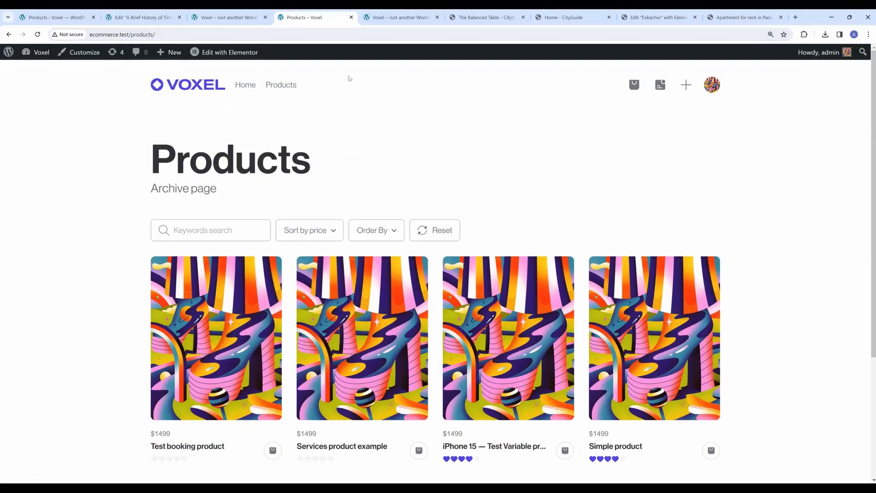
mouse_move(226, 52)
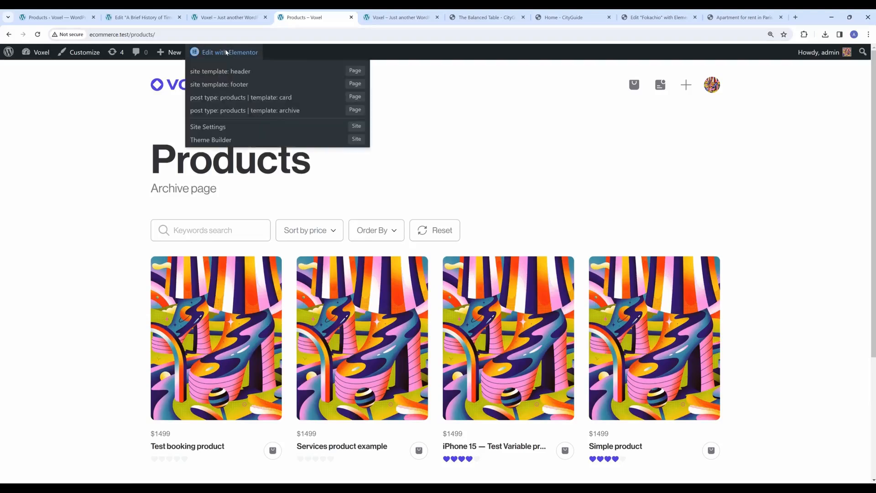
left_click(256, 97)
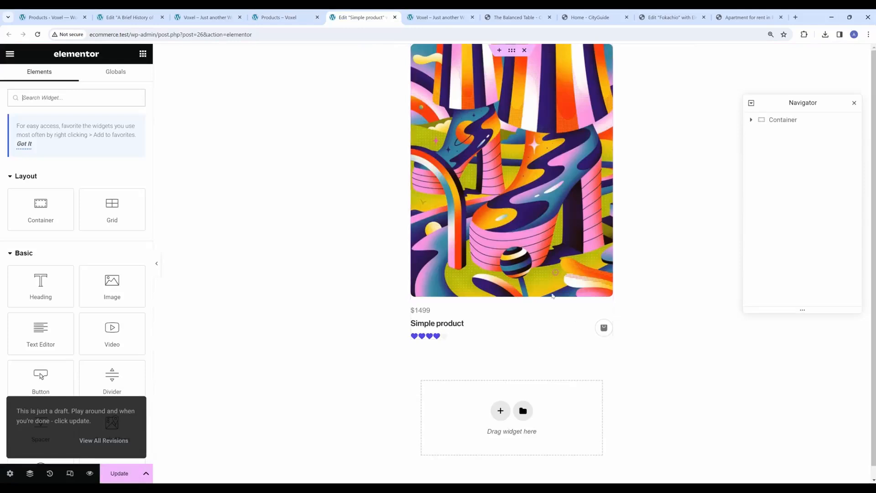
Step: Open the iPhone 15 product from the archive, load its page template in Elementor and close the card template tab
left_click(278, 17)
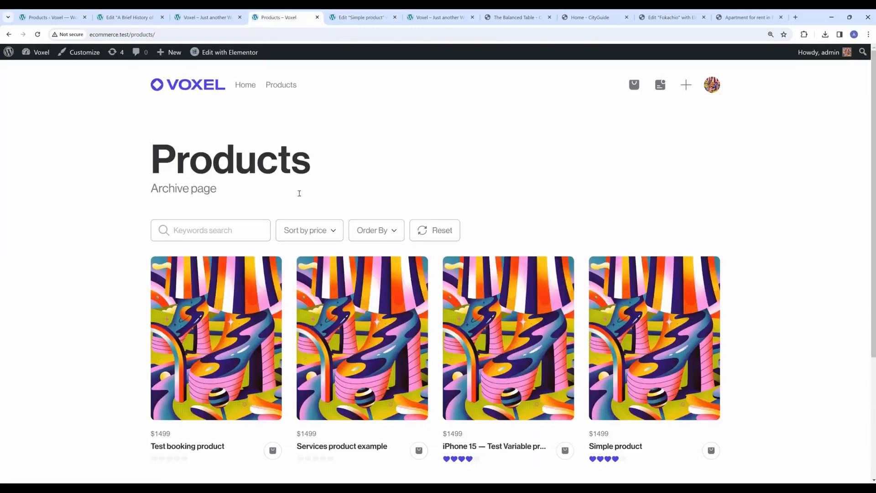
scroll(454, 312, "down", 2)
left_click(504, 326)
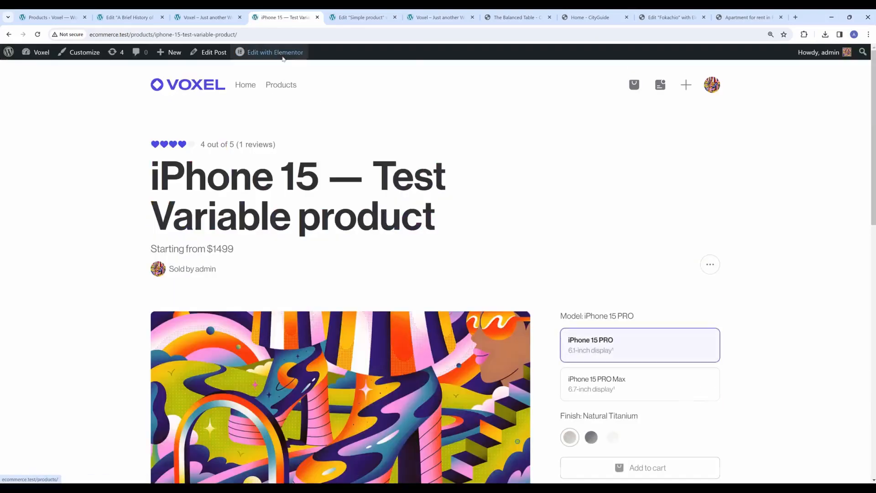
mouse_move(274, 52)
middle_click(295, 97)
left_click(390, 18)
left_click(358, 18)
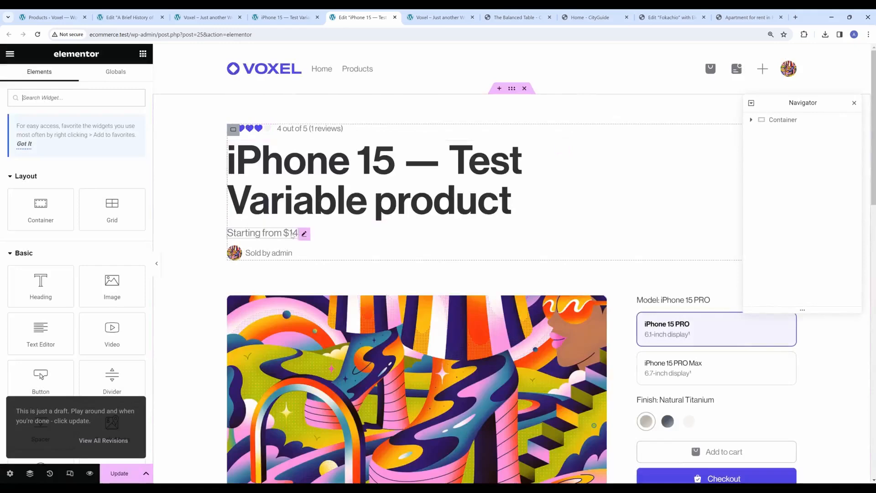
Step: Examine the product page template's gallery, description, reviews and product form, moving the Navigator off the product form
scroll(310, 209, "down", 10)
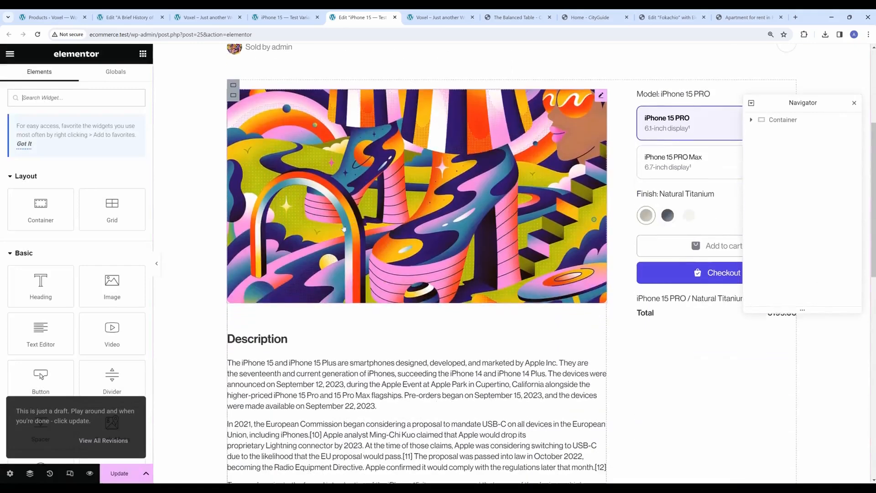
scroll(359, 229, "down", 3)
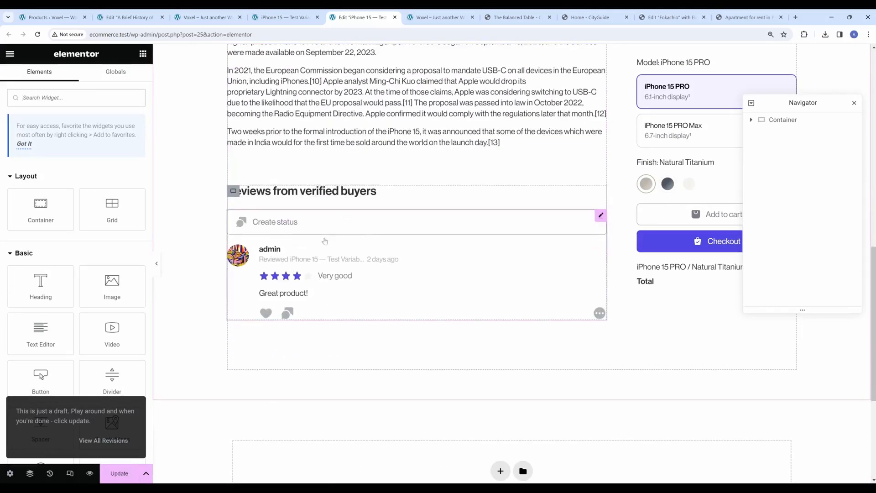
scroll(350, 259, "up", 2)
scroll(572, 305, "up", 3)
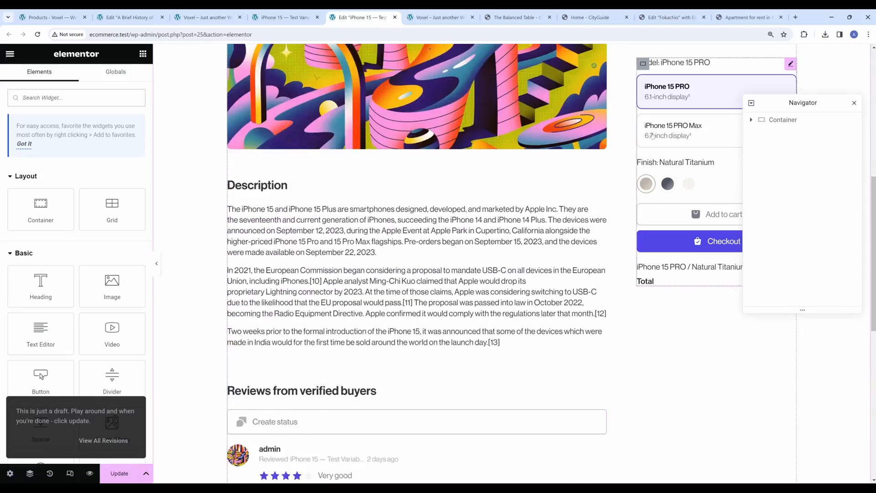
scroll(714, 162, "up", 4)
left_click_drag(794, 102, 513, 234)
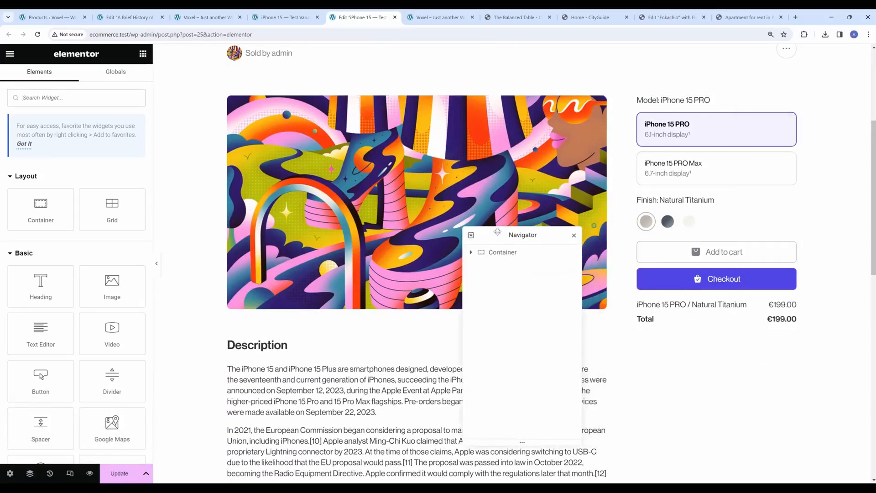
scroll(254, 119, "up", 2)
scroll(281, 134, "down", 2)
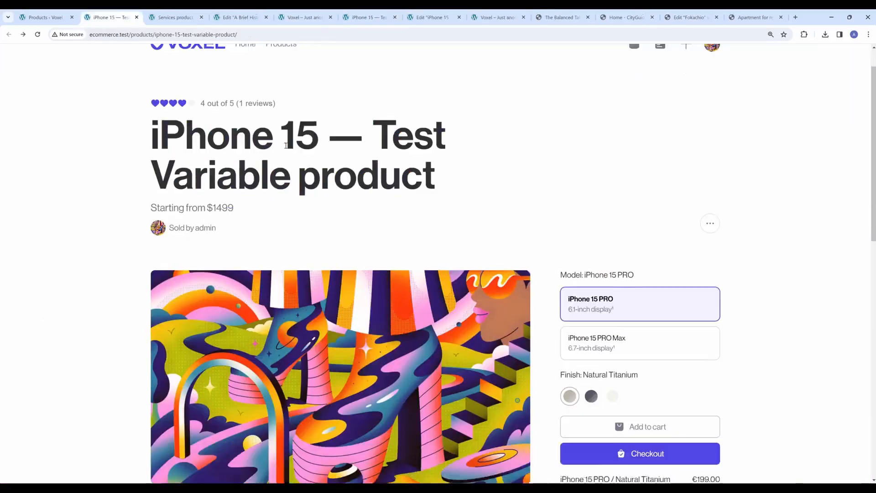
Step: Open the iPhone 15 — Test Variable product for editing from the actions on its front-end page
scroll(715, 185, "down", 3)
scroll(715, 185, "up", 2)
left_click(713, 184)
left_click(644, 210)
Step: Review the product types available for the iPhone 15 product, keeping Custom variations selected
scroll(254, 190, "down", 6)
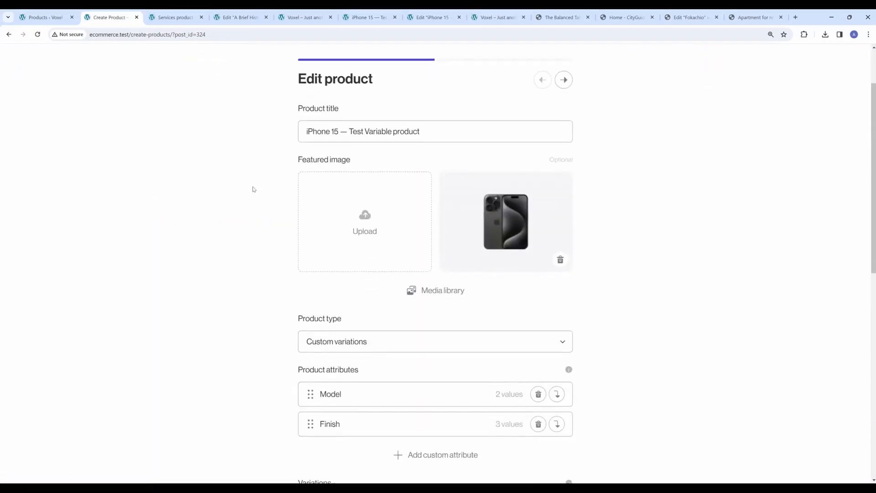
scroll(276, 204, "down", 1)
scroll(320, 151, "up", 1)
left_click(344, 140)
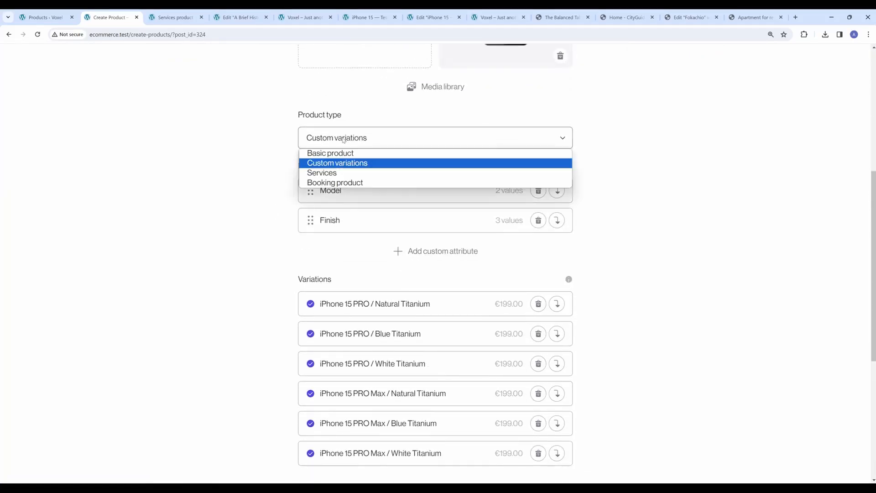
left_click(343, 140)
Step: Inspect the values and display settings of the Model and Finish product attributes, collapsing each one again
scroll(237, 169, "down", 2)
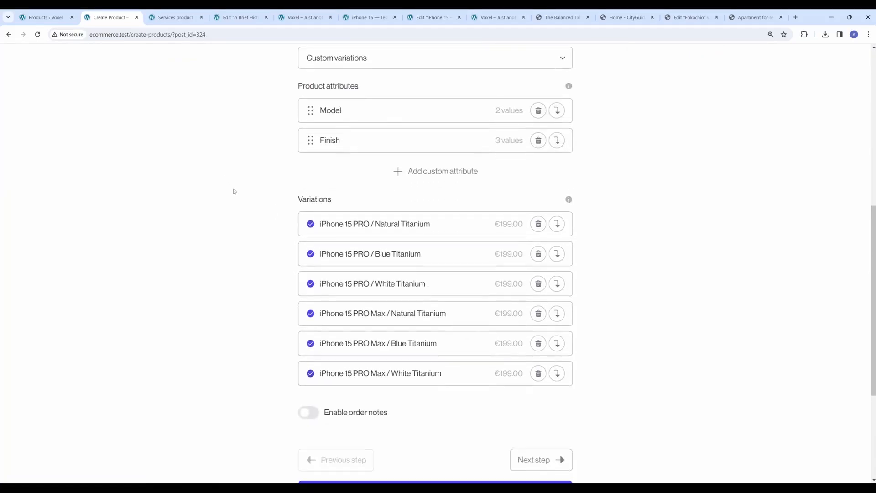
left_click(340, 114)
scroll(325, 267, "up", 2)
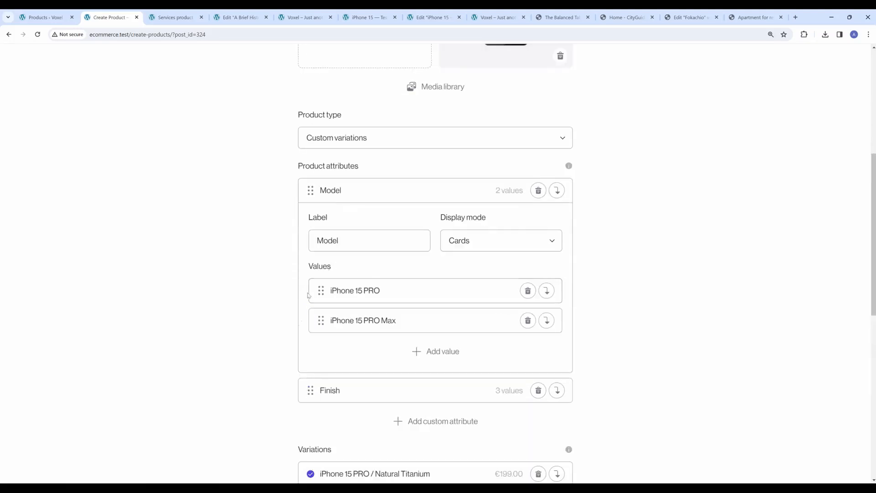
left_click(347, 189)
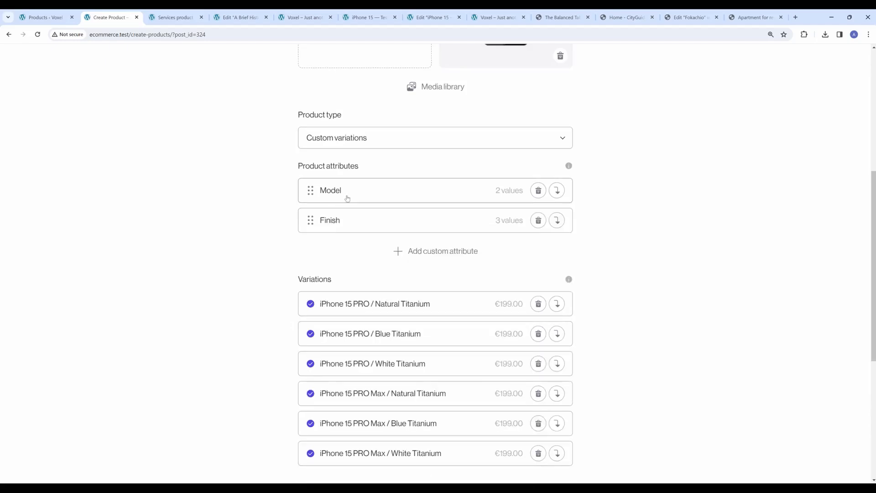
left_click(354, 220)
scroll(357, 297, "down", 3)
scroll(385, 214, "up", 2)
left_click(383, 183)
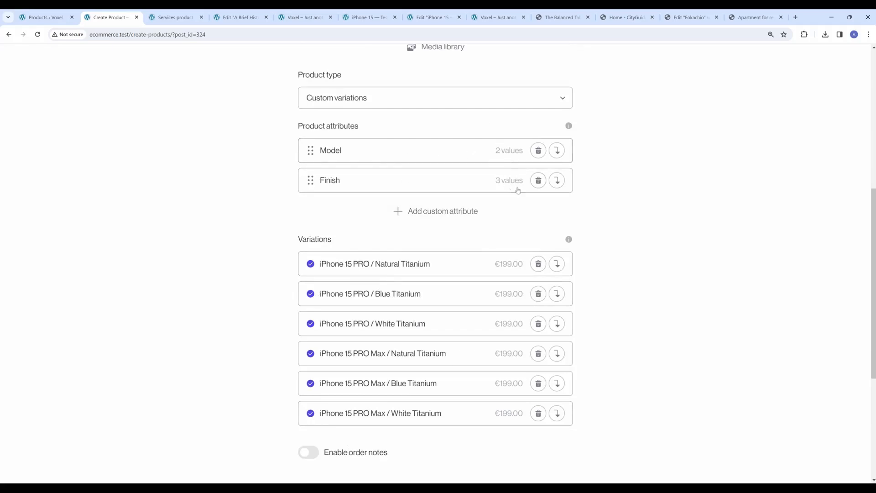
Step: Inspect the price, discount, image and stock settings of the iPhone 15 PRO / White Titanium variation and collapse it
scroll(406, 188, "down", 3)
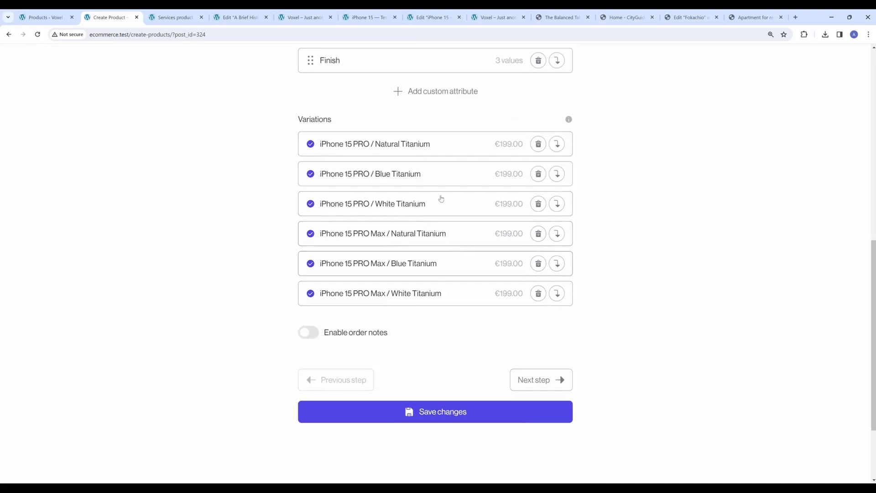
left_click(400, 204)
scroll(400, 204, "down", 2)
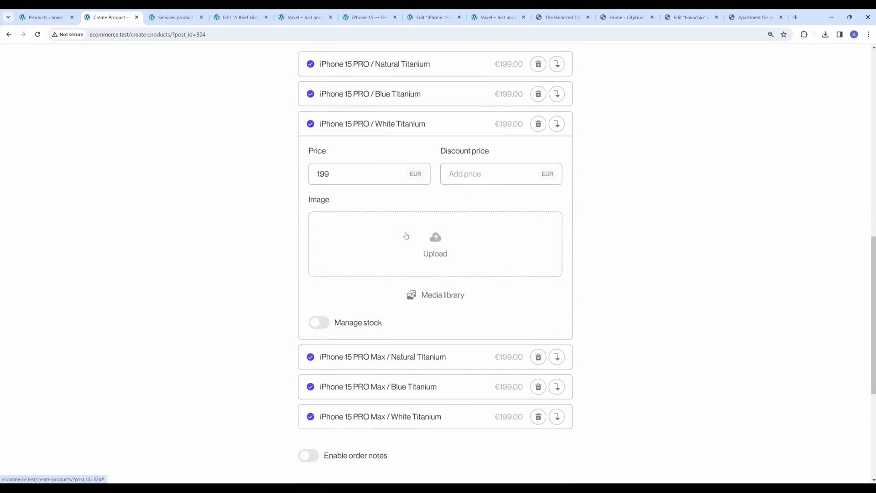
scroll(388, 246, "up", 2)
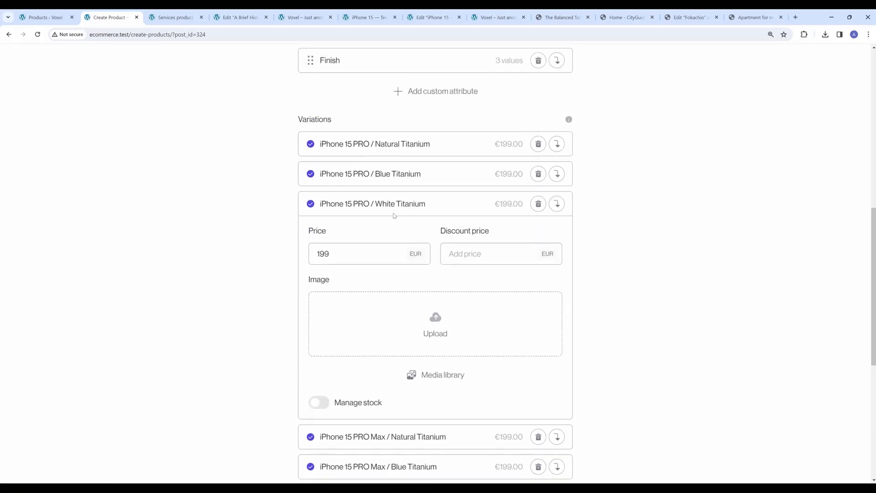
left_click(374, 212)
scroll(500, 299, "up", 10)
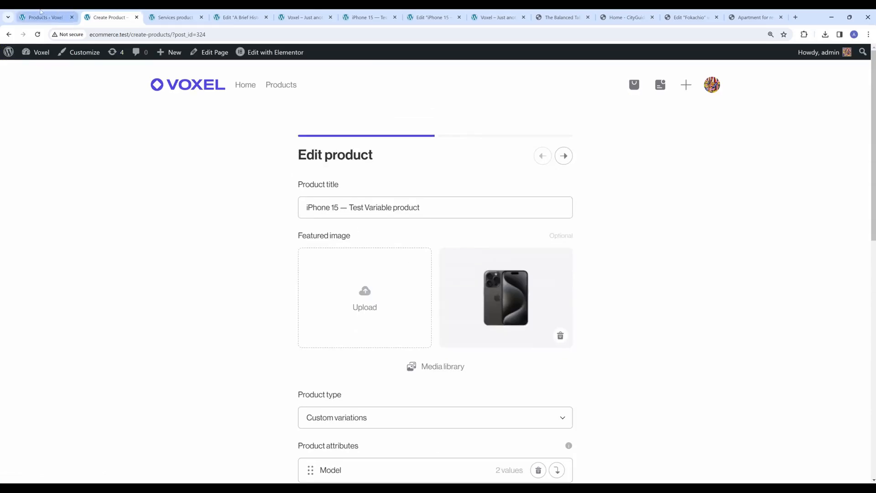
Step: Open the Basic product type for editing from the site's list of product types
left_click(66, 13)
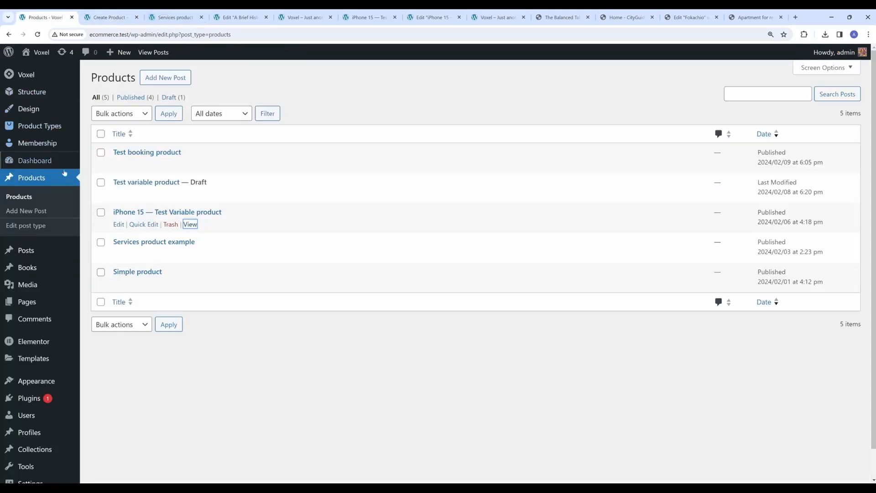
left_click(47, 128)
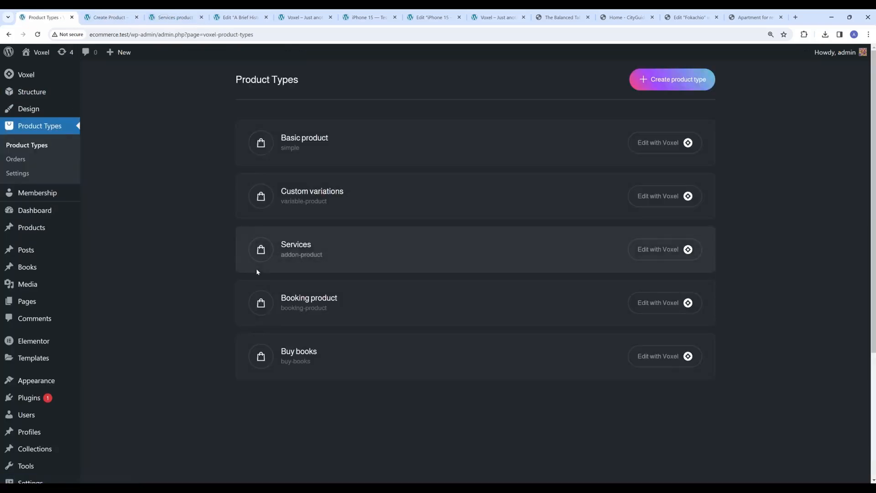
left_click(658, 142)
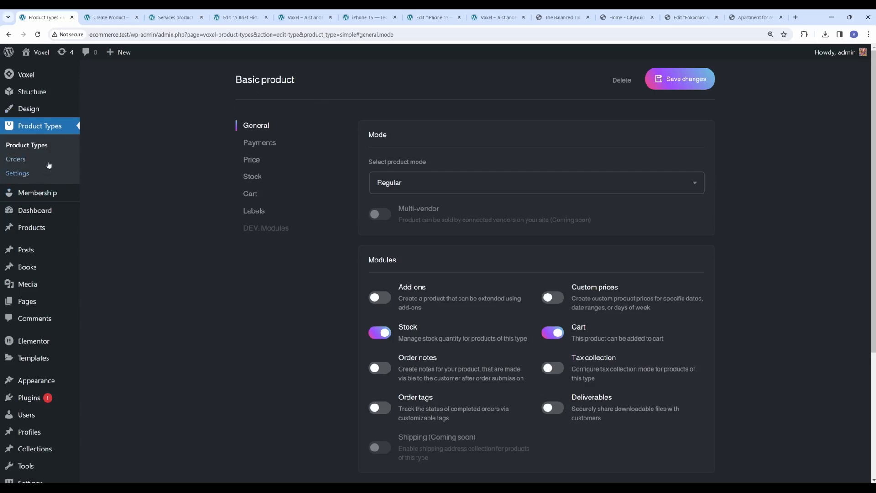
mouse_move(54, 99)
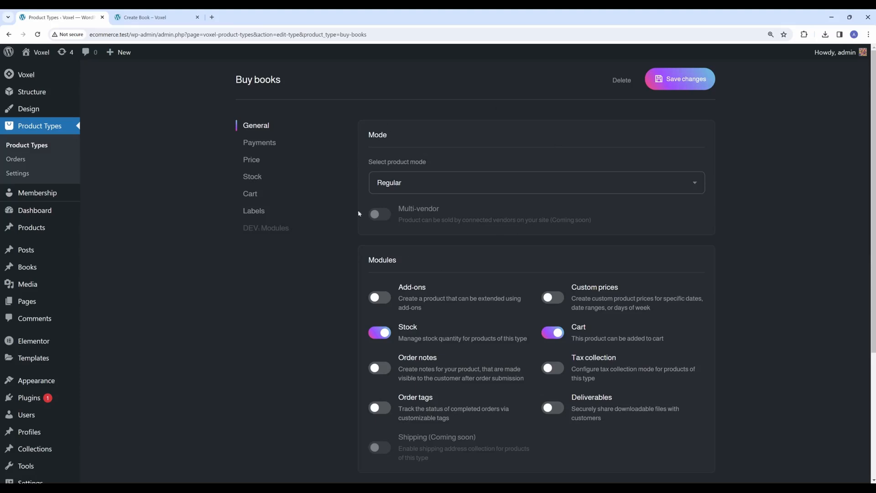
Step: Review the product modes available for Buy books, switch the Add-ons module on, view its settings, and switch it off again
left_click(404, 184)
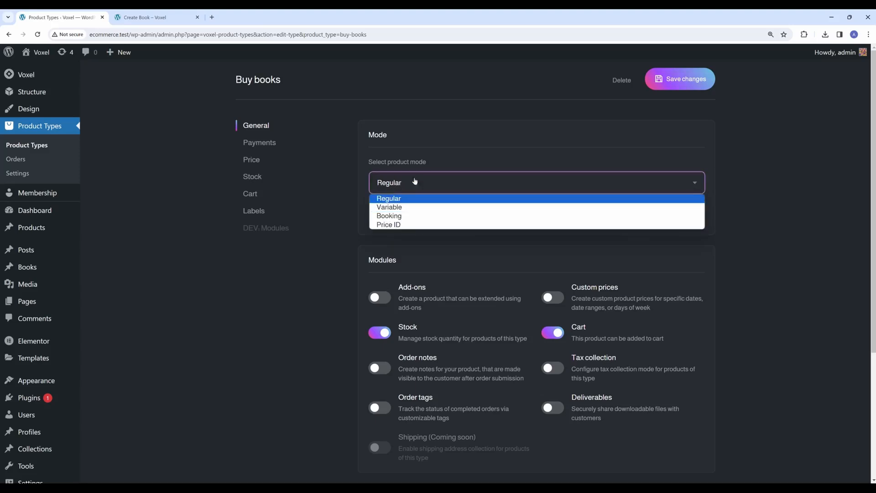
left_click(408, 165)
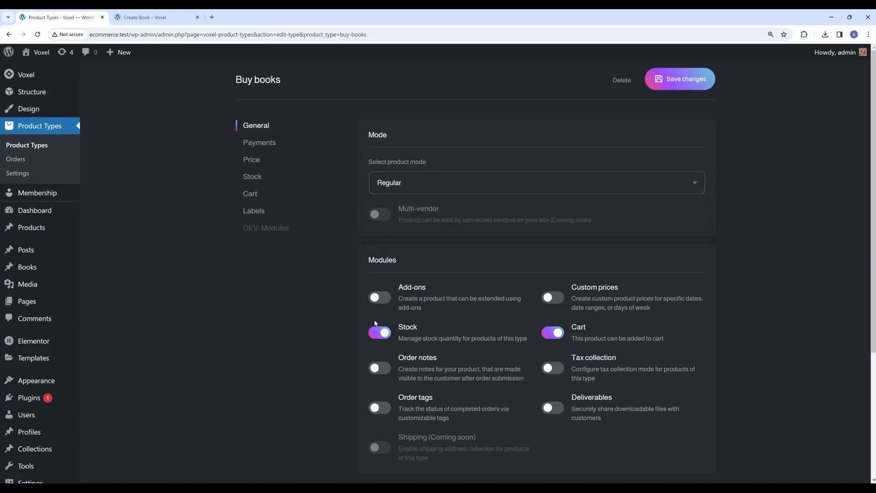
left_click(383, 299)
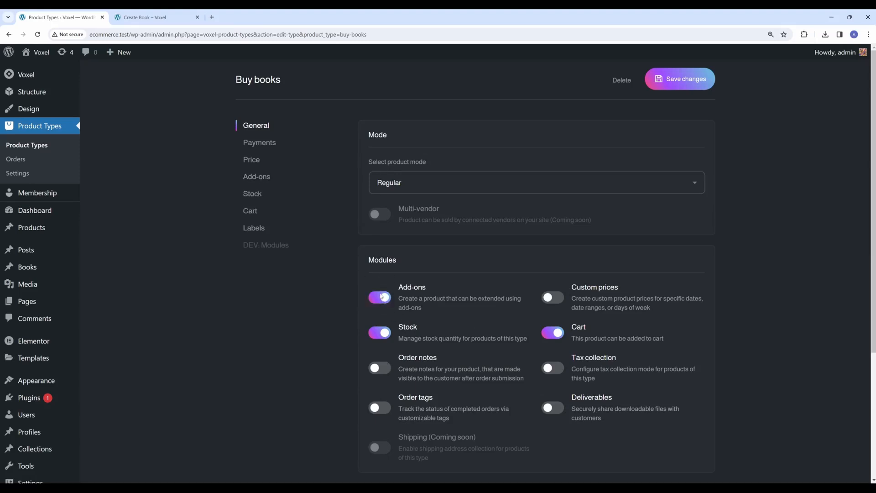
left_click(263, 179)
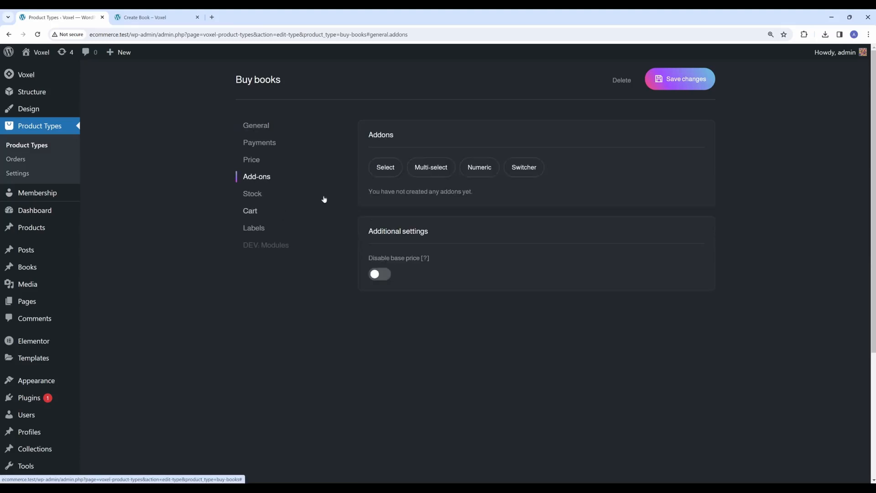
left_click(254, 124)
left_click(380, 297)
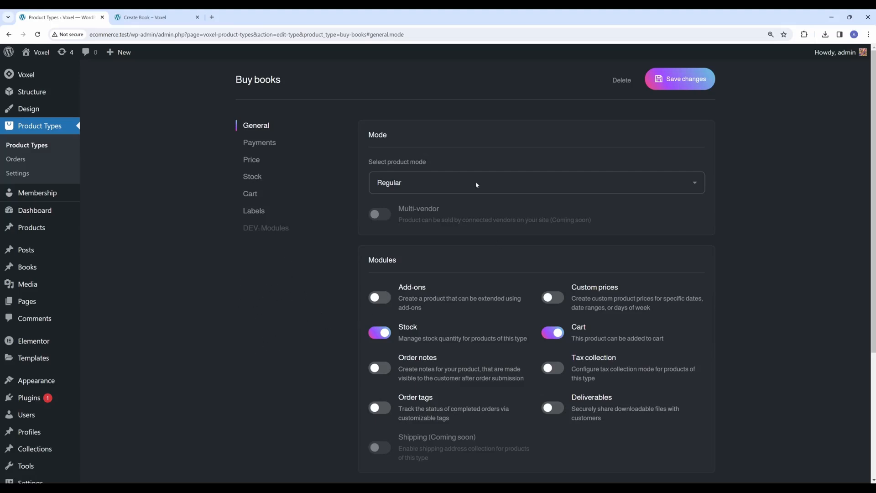
Step: Set the Buy books payment mode to Subscription and save the product type
left_click(262, 142)
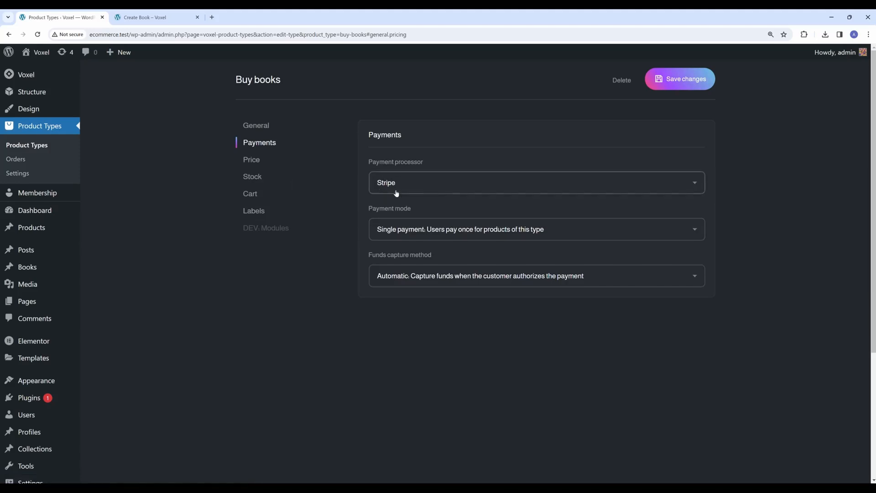
left_click(398, 234)
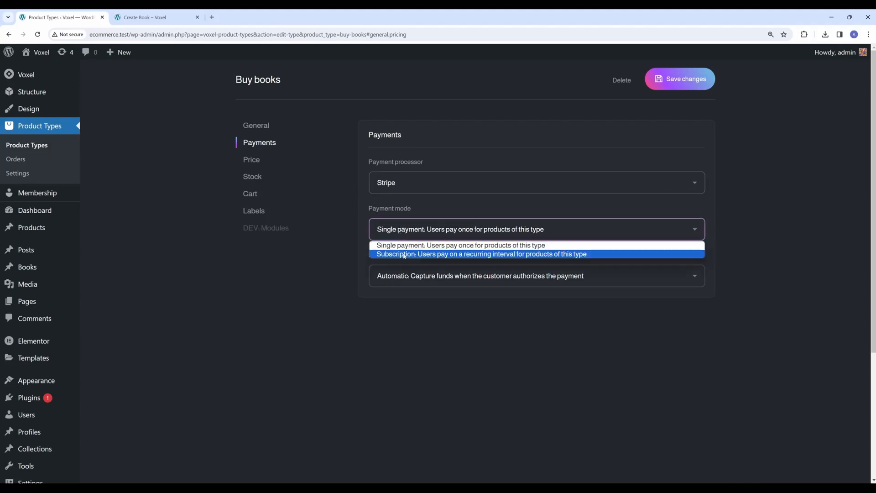
left_click(404, 255)
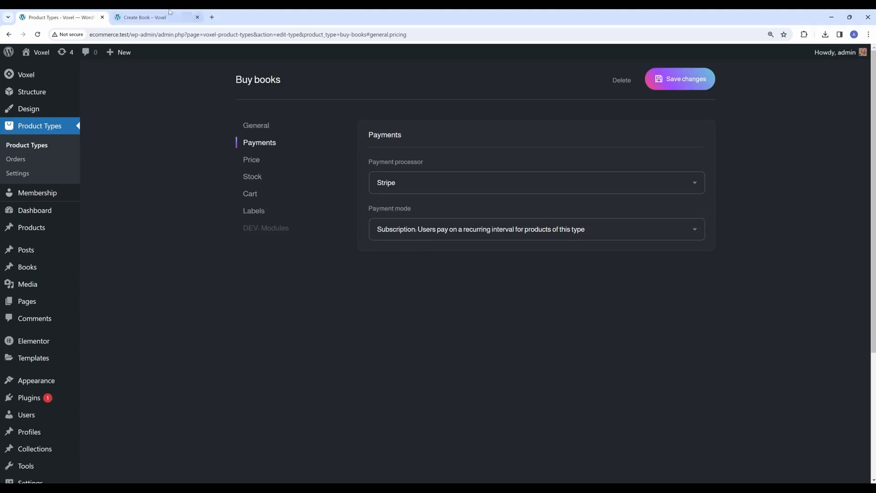
left_click(155, 18)
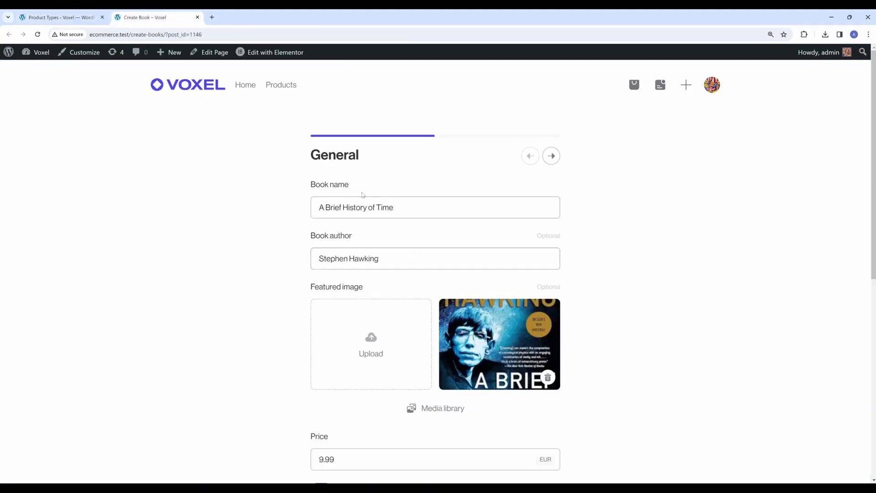
left_click(77, 17)
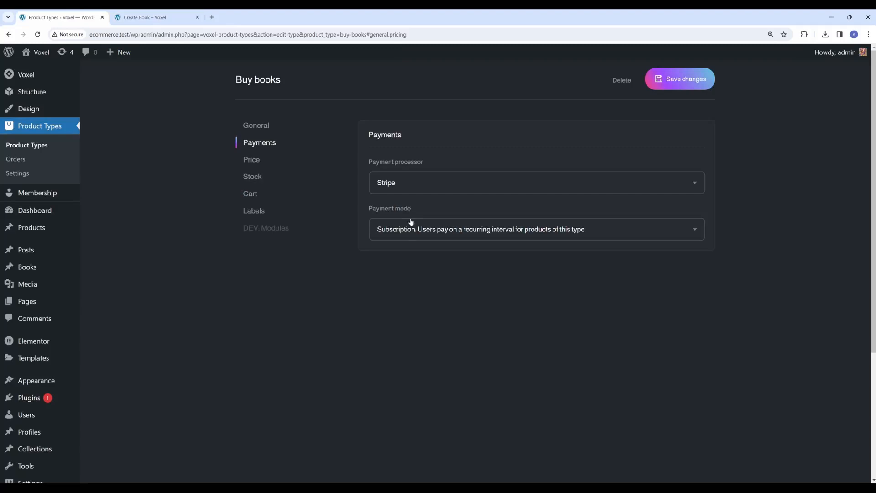
left_click(666, 87)
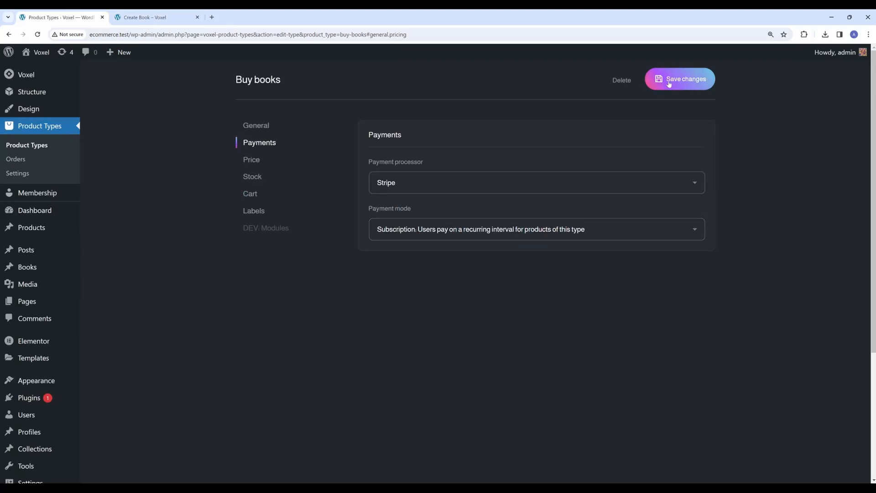
Step: Reload the book's edit form and examine its price and subscription interval fields, keeping Month(s) as the interval unit
left_click(157, 16)
key("F5")
scroll(182, 170, "down", 4)
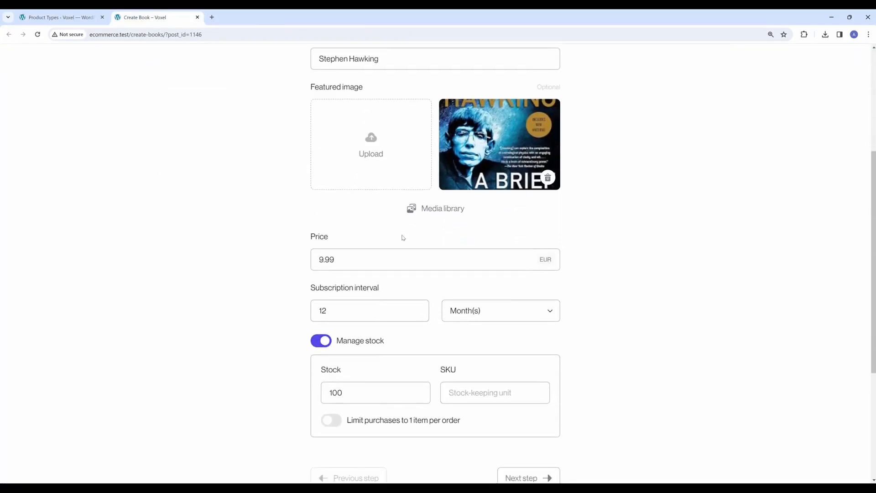
left_click_drag(392, 259, 274, 250)
left_click_drag(341, 309, 275, 312)
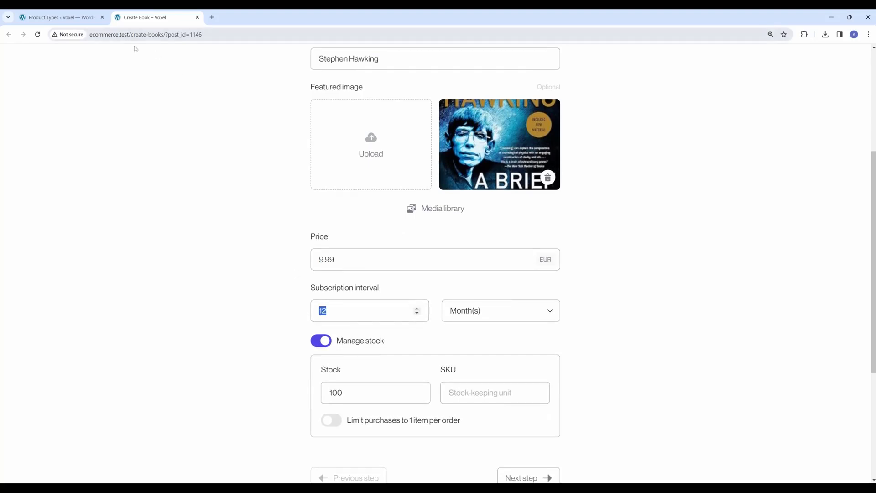
left_click(346, 315)
left_click(497, 314)
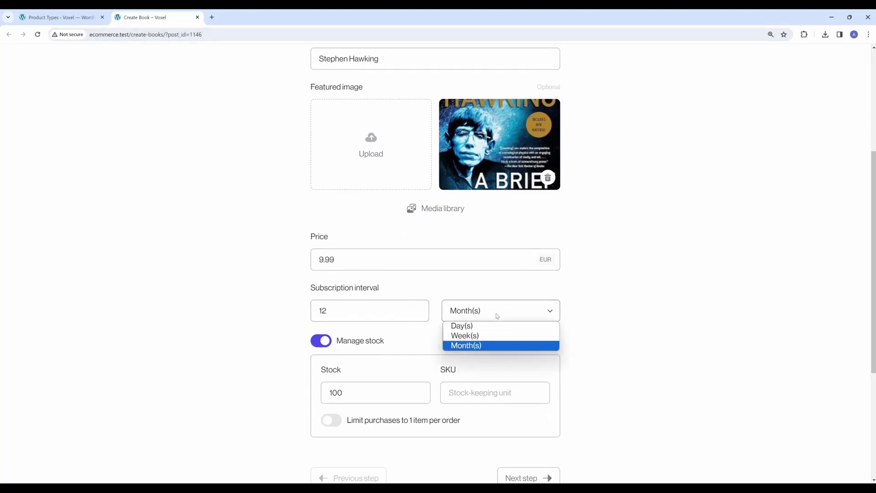
left_click(485, 346)
left_click_drag(388, 310, 262, 310)
scroll(183, 217, "up", 2)
Step: Set the Buy books payment mode back to Single payment
left_click(60, 17)
left_click(406, 233)
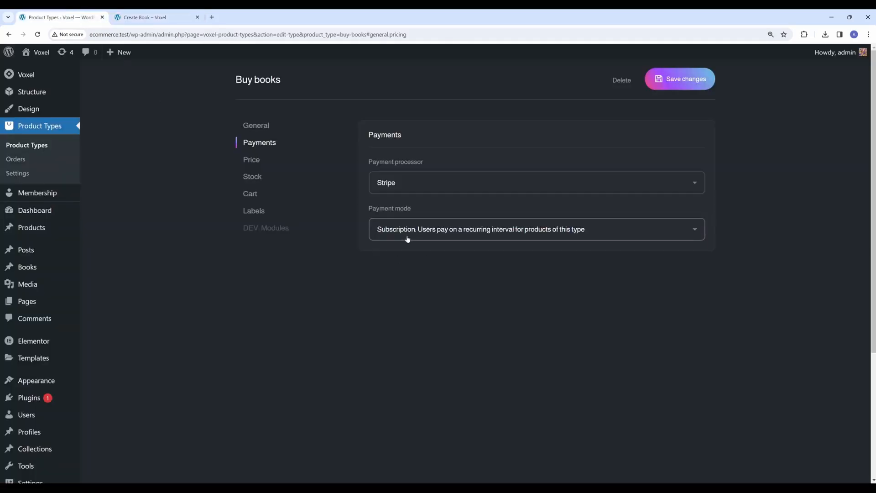
left_click(407, 246)
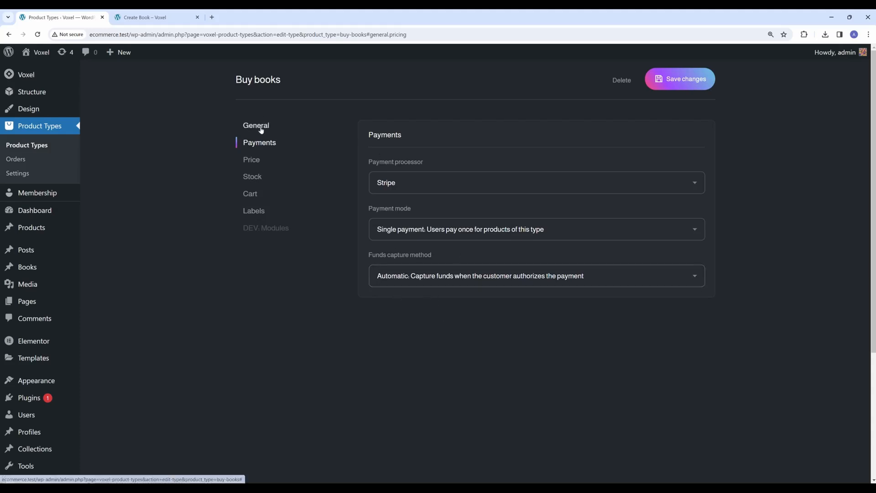
Step: Enable the discount price for Buy books and save the product type
left_click(258, 160)
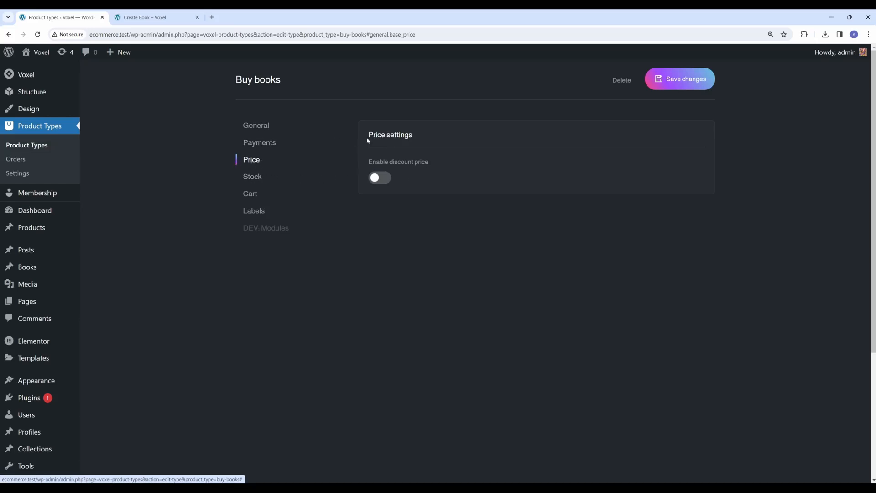
left_click(381, 177)
left_click(680, 79)
Step: Reload the book's edit form and check its price and discount price fields
left_click(163, 17)
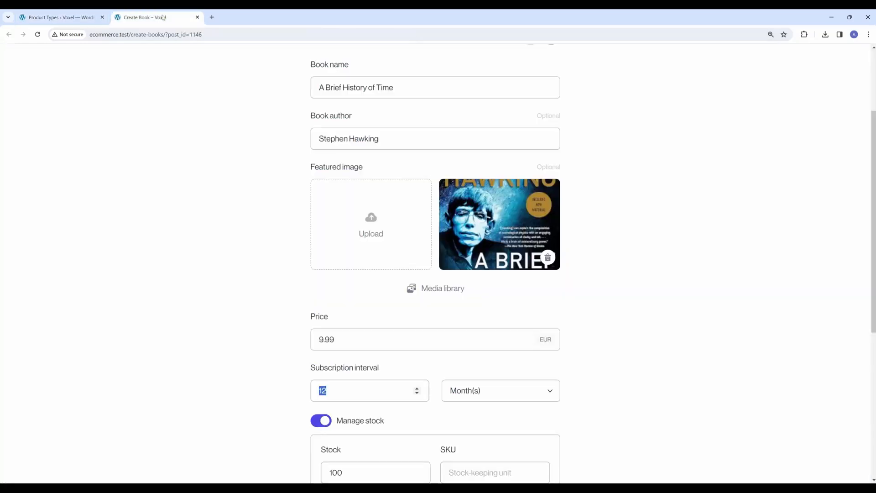
scroll(197, 188, "up", 3)
key("ctrl+r")
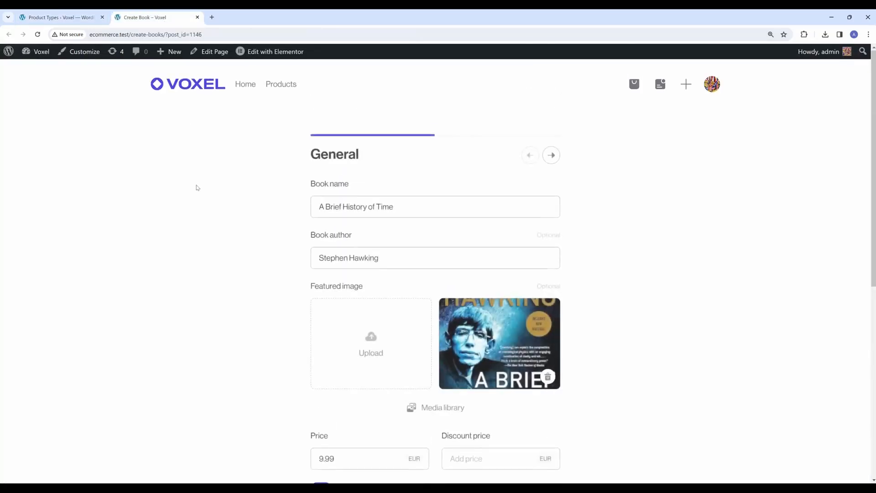
scroll(197, 188, "down", 5)
left_click_drag(346, 221, 231, 212)
left_click(479, 221)
Step: Review the Buy books SKU input setting, switch the Stock module off and on again, and save the product type
left_click(59, 18)
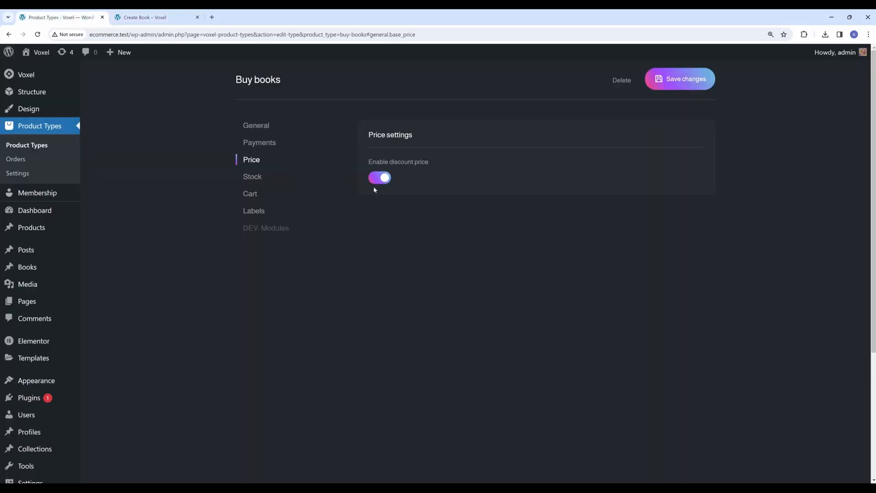
left_click(254, 177)
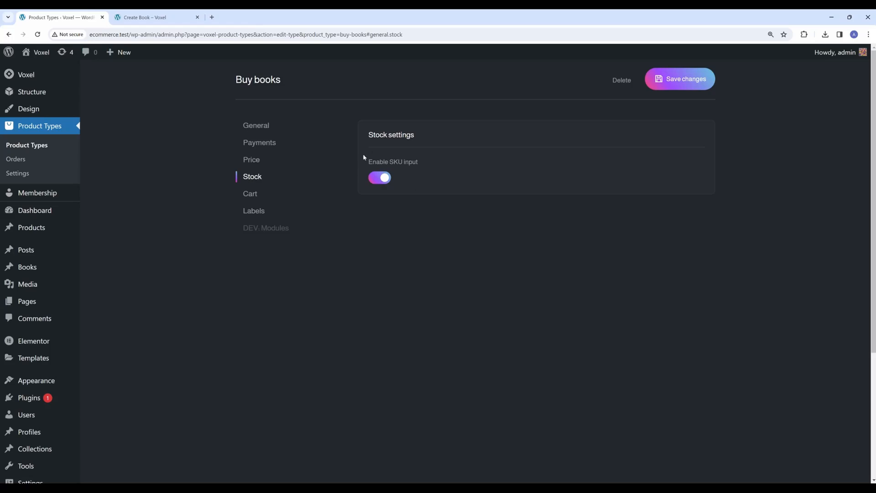
left_click(253, 125)
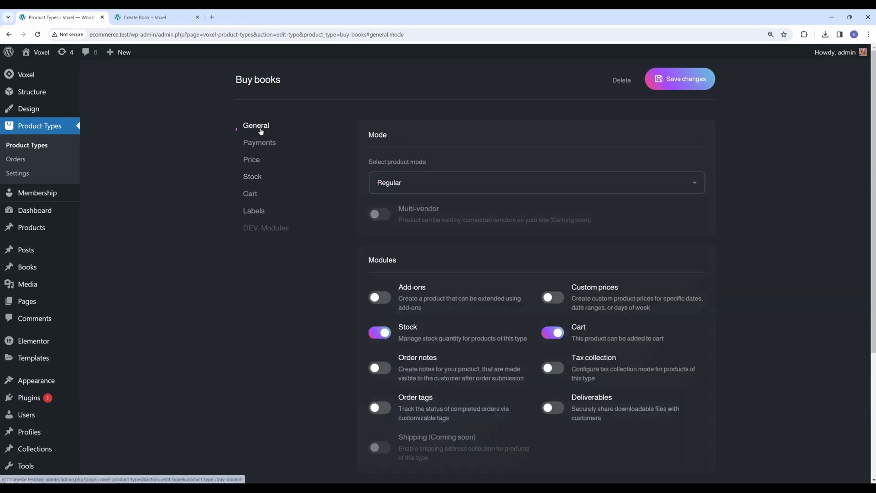
left_click(380, 333)
left_click(381, 333)
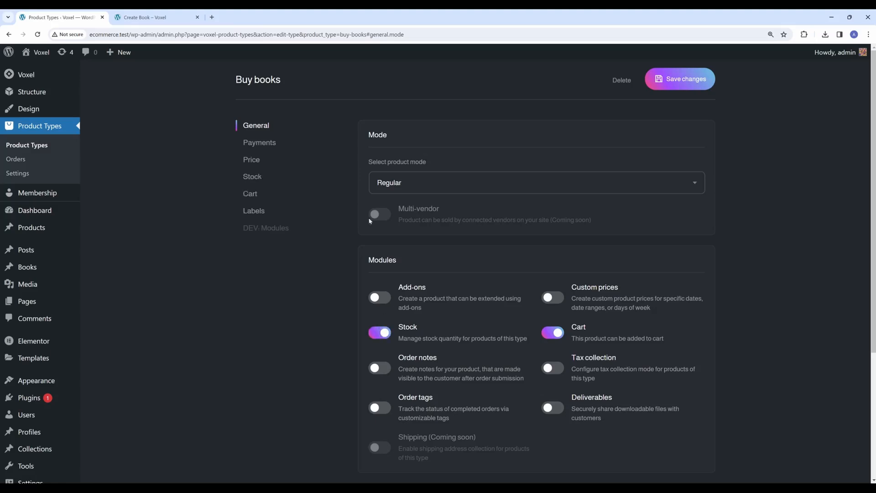
left_click(253, 177)
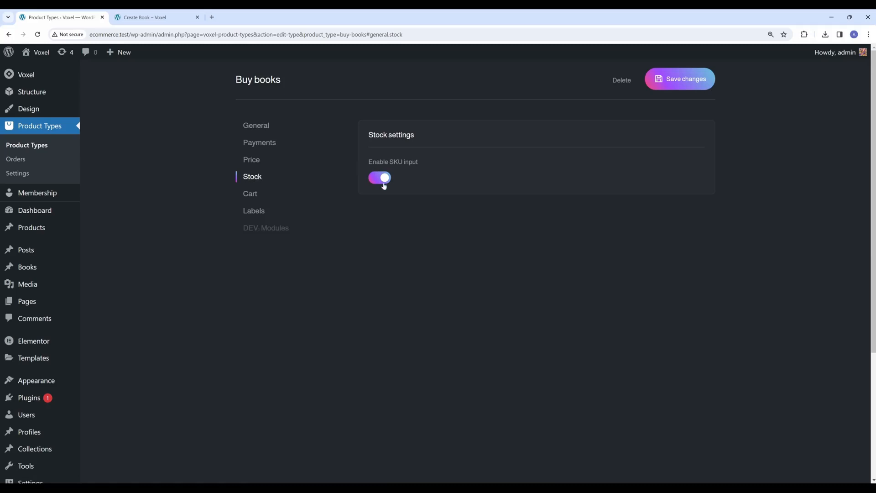
left_click(674, 82)
Step: Check the stock fields in the book's edit form, switching the limit of 1 item per order on and off
left_click(179, 14)
scroll(147, 194, "up", 3)
scroll(236, 207, "down", 5)
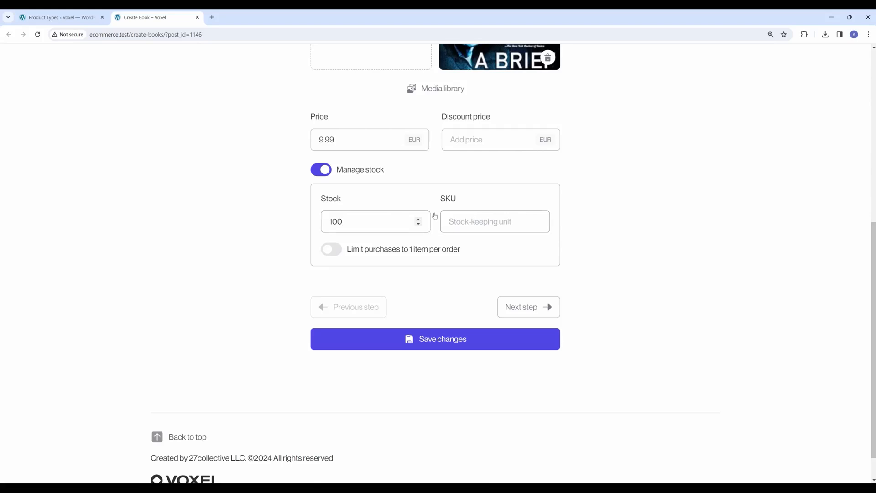
left_click(332, 250)
left_click(336, 252)
scroll(340, 269, "up", 3)
scroll(340, 270, "up", 3)
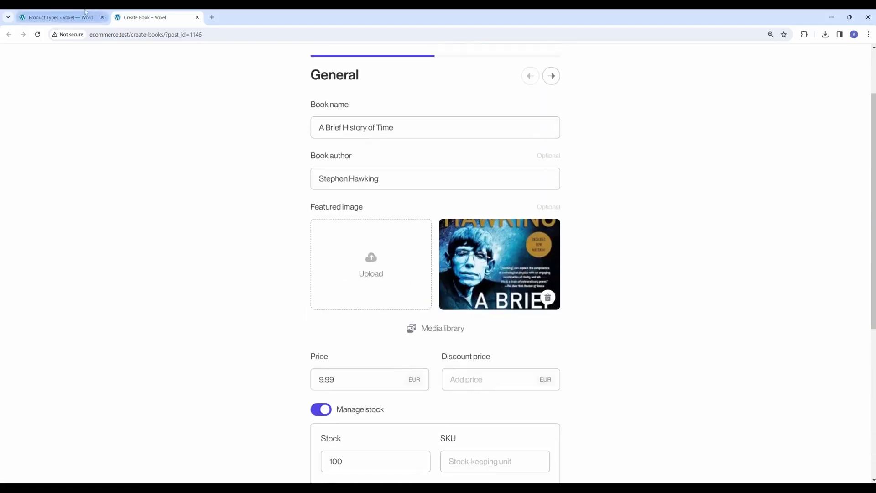
Step: Enable the Add-ons module for Buy books and save the product type
left_click(92, 21)
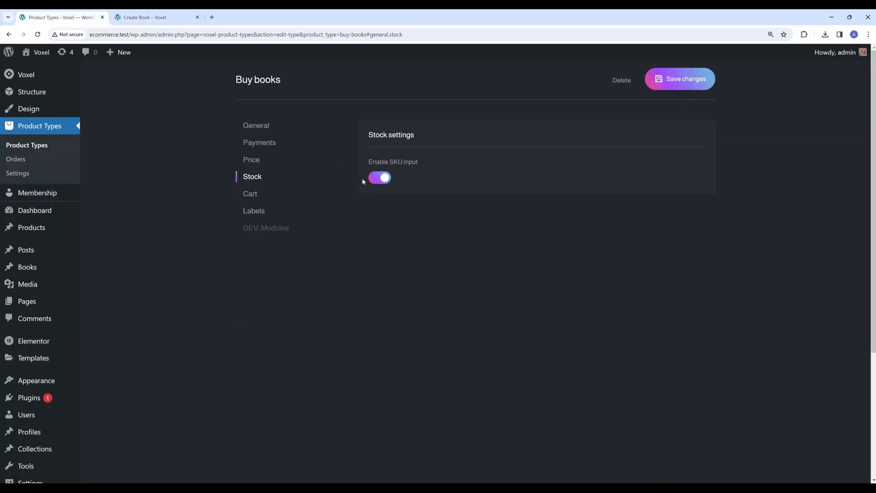
left_click(254, 124)
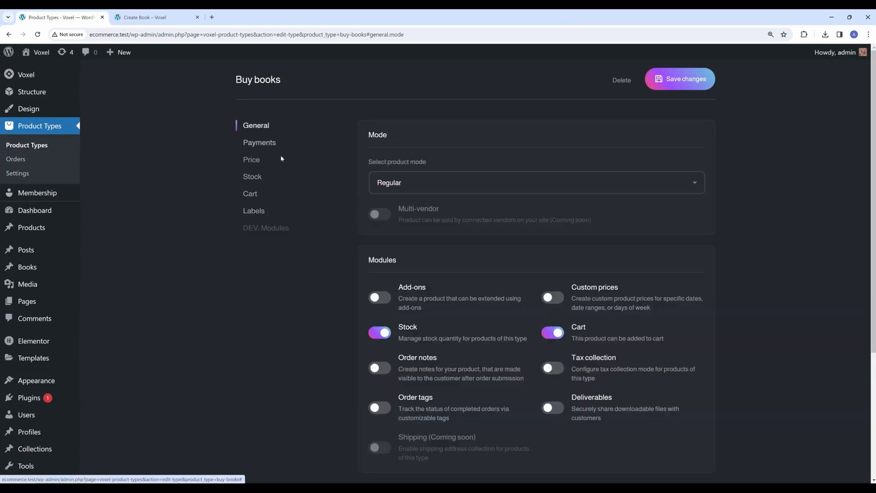
left_click(380, 297)
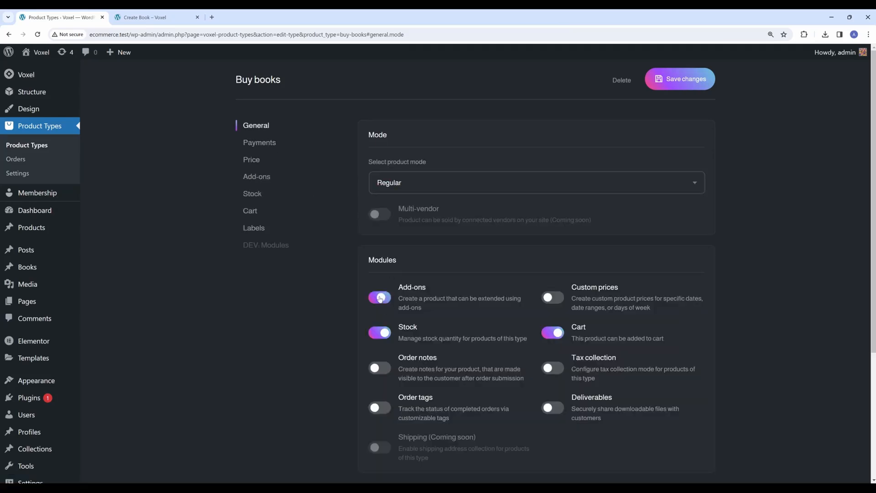
left_click(682, 84)
Step: Add a Select add-on to the Buy books product type and label it Services
left_click(268, 178)
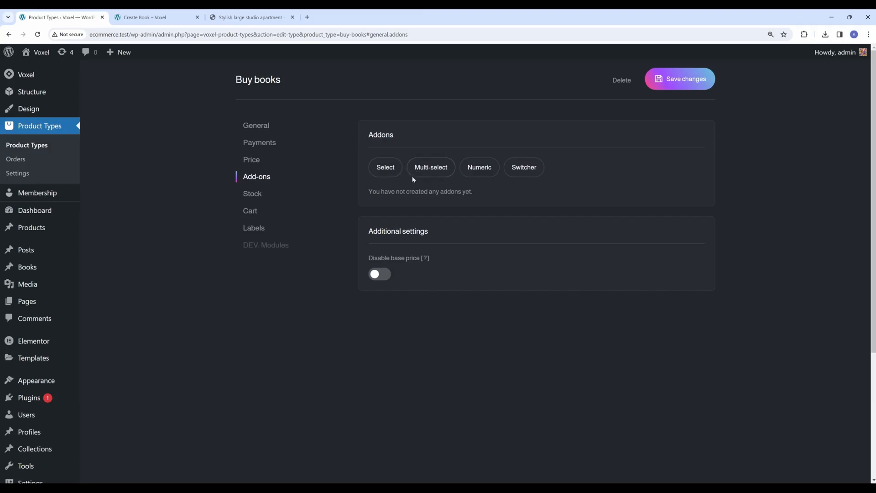
left_click(390, 172)
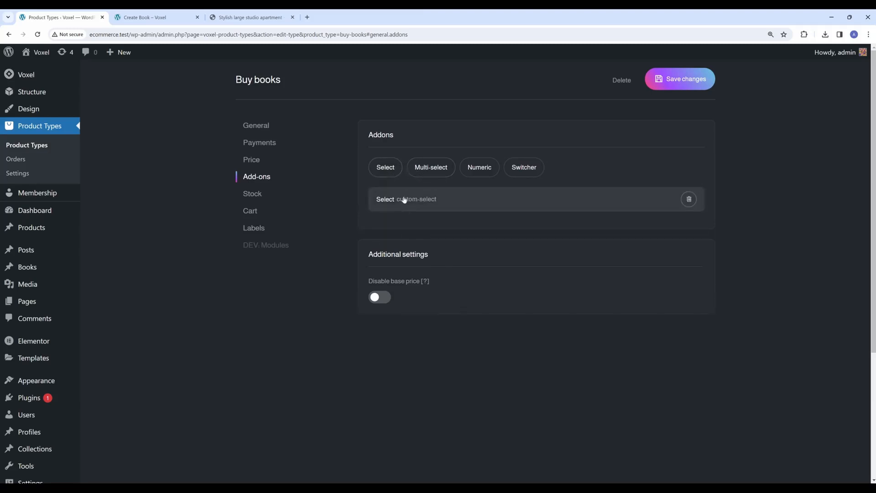
left_click(403, 197)
double_click(309, 131)
type("Serv")
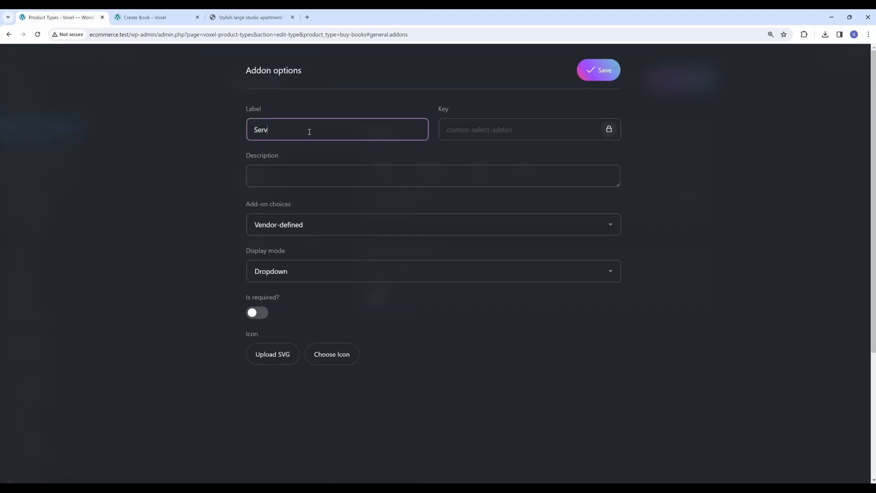
Step: Try Predefined for the Services add-on choices, switch back to Vendor-defined, and save the add-on
left_click(307, 241)
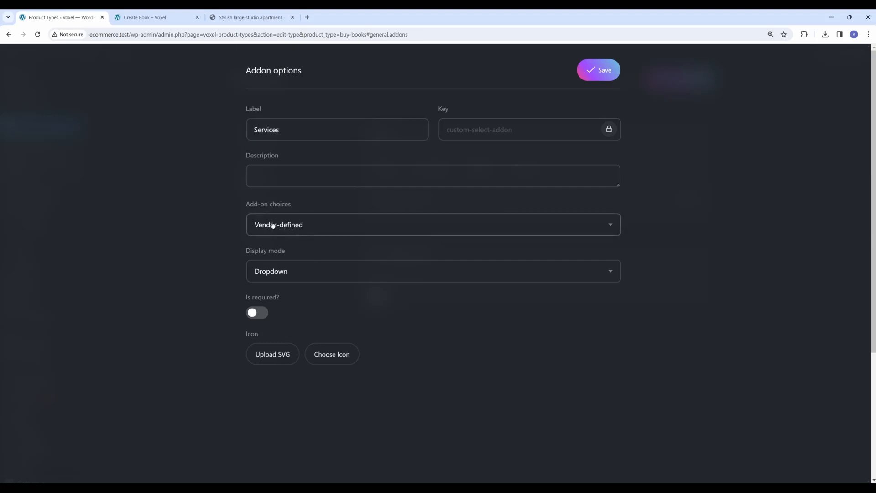
left_click(284, 230)
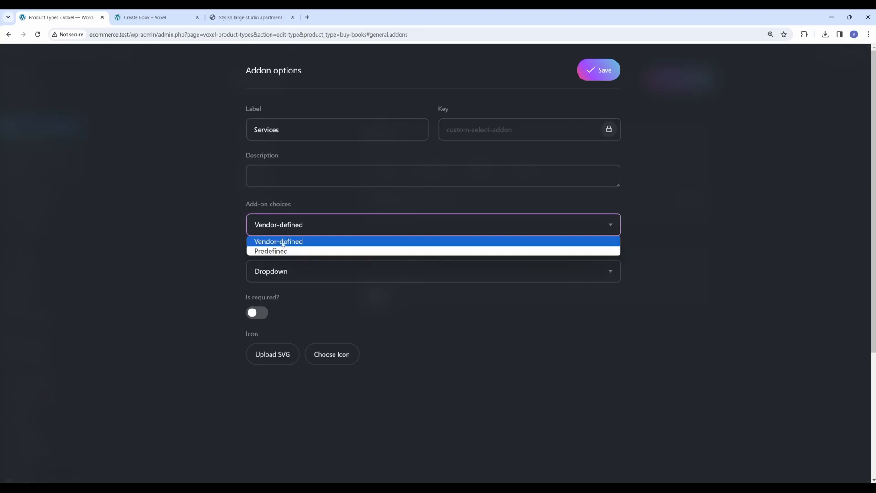
left_click(284, 252)
left_click(292, 226)
left_click(286, 241)
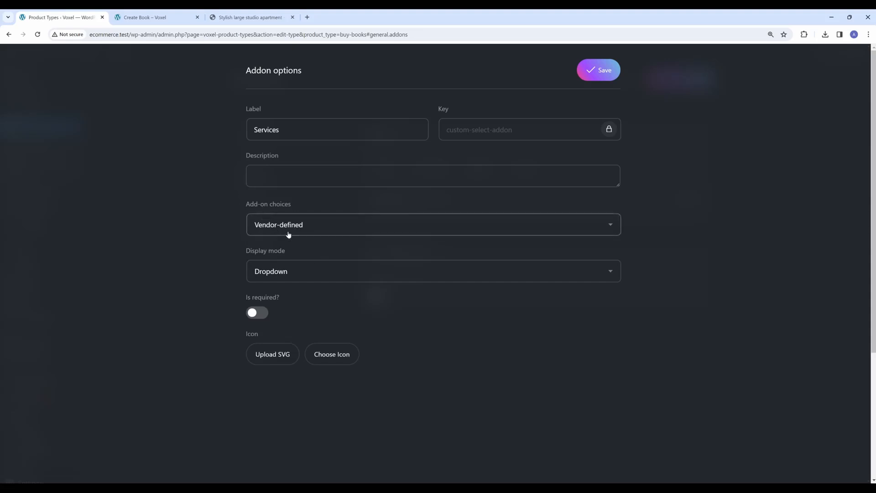
left_click(619, 69)
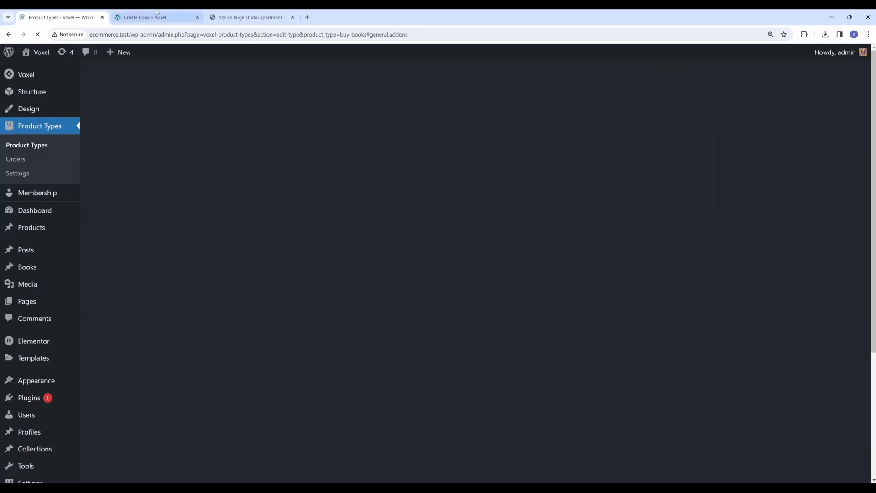
Step: Reload the book's edit form and switch on the Services add-on to check it
left_click(149, 18)
key("F5")
scroll(165, 183, "down", 4)
scroll(165, 183, "up", 2)
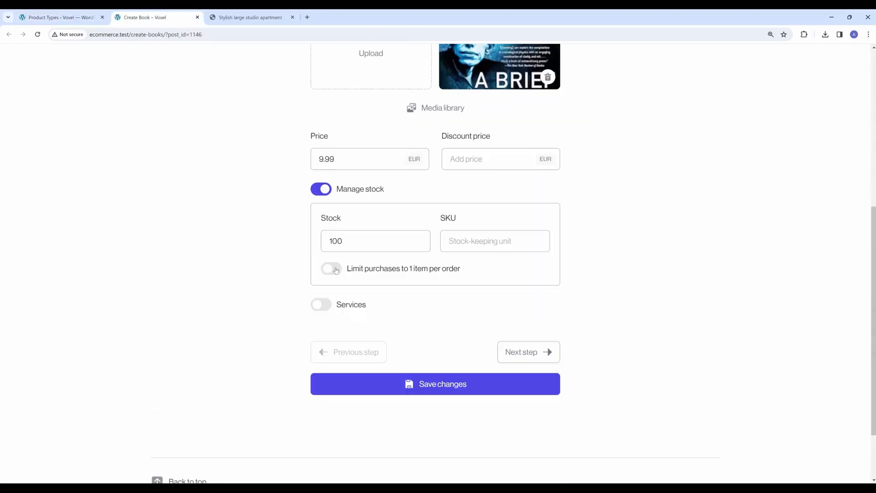
left_click(319, 309)
Step: Make the Services add-on required and save the changes
left_click(68, 13)
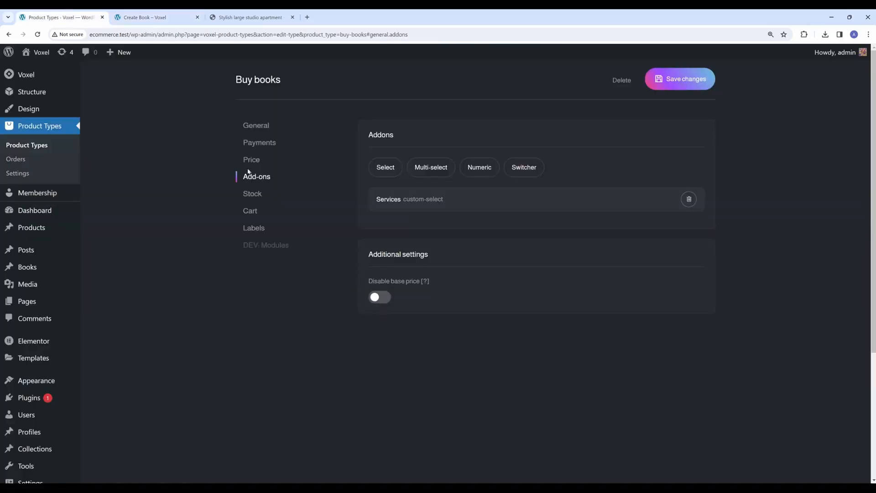
left_click(384, 198)
left_click(253, 312)
left_click(593, 73)
Step: Reload the book's edit form and add a Services option labelled Web design with a price of 2000 EUR
left_click(137, 18)
key("F5")
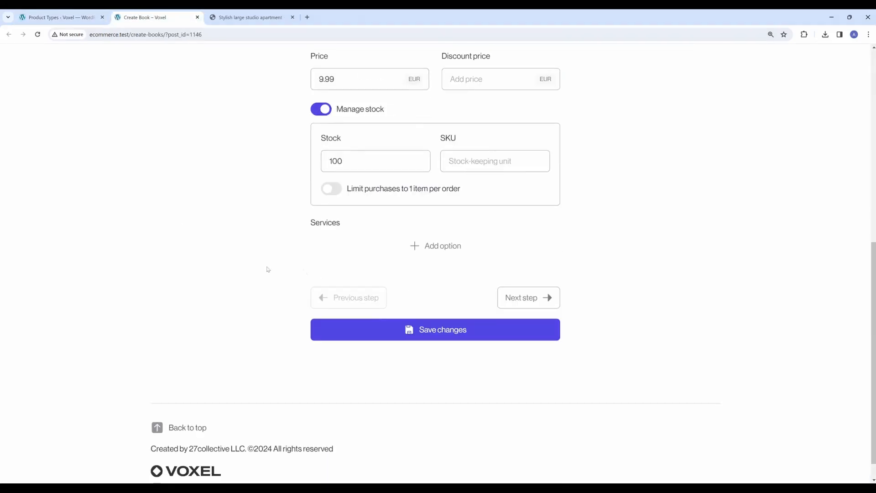
left_click(399, 245)
type("W")
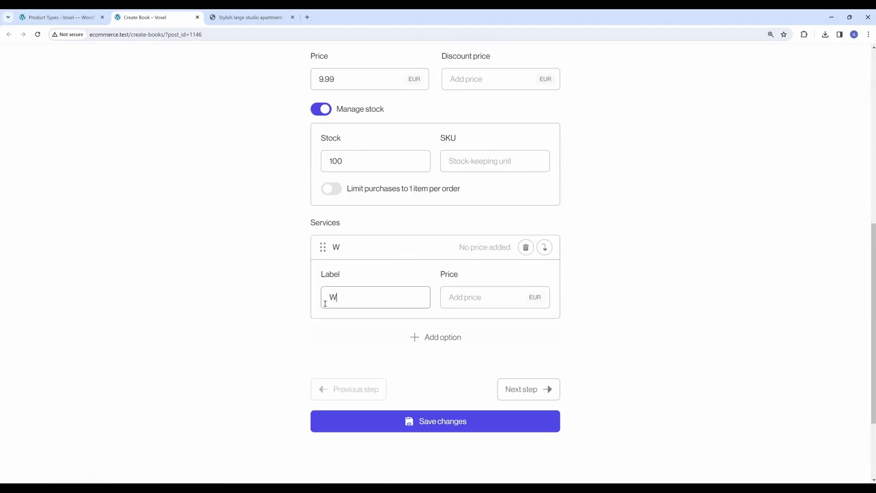
type("eb design")
key("Tab")
type("2000")
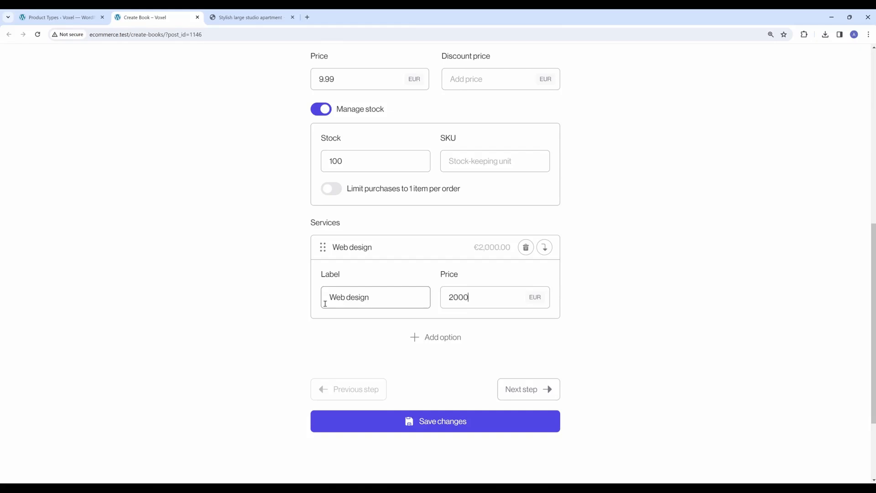
Step: Add a second Services option labelled Web development with a price of 2000 EUR and collapse it
left_click(423, 340)
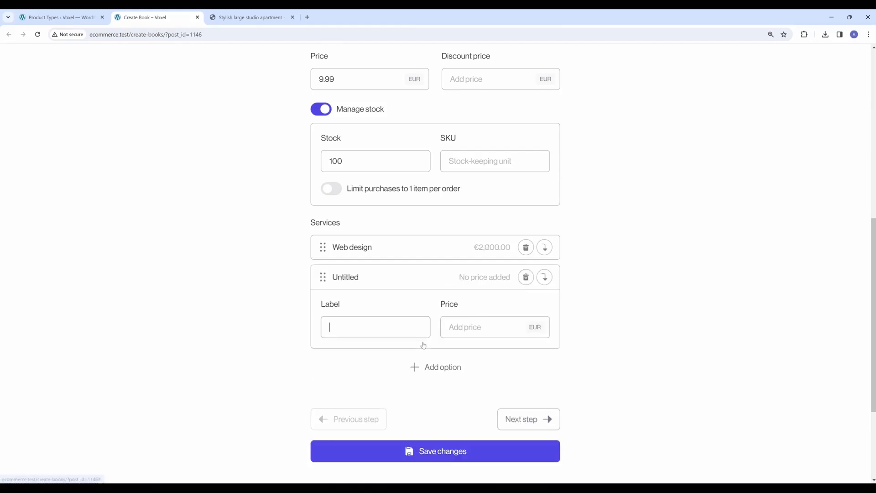
type("Web development")
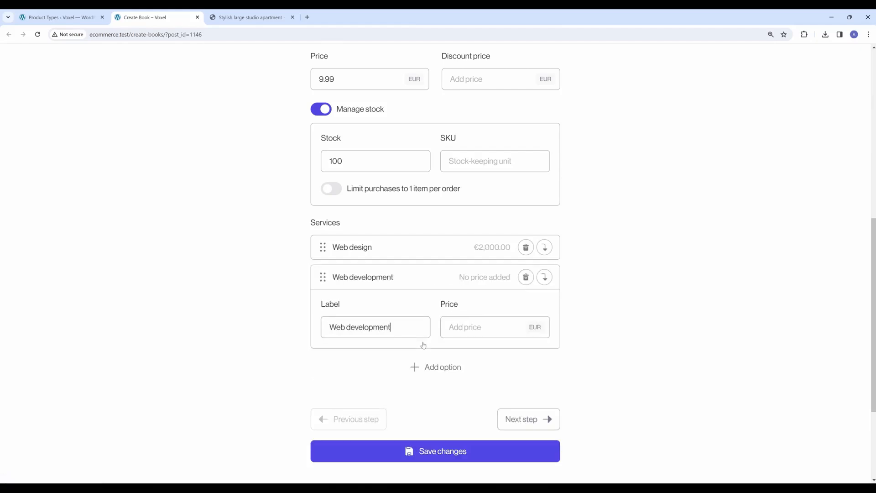
type("2000")
left_click(402, 276)
Step: Set the display mode of the Services add-on to Cards and save the changes
left_click(59, 17)
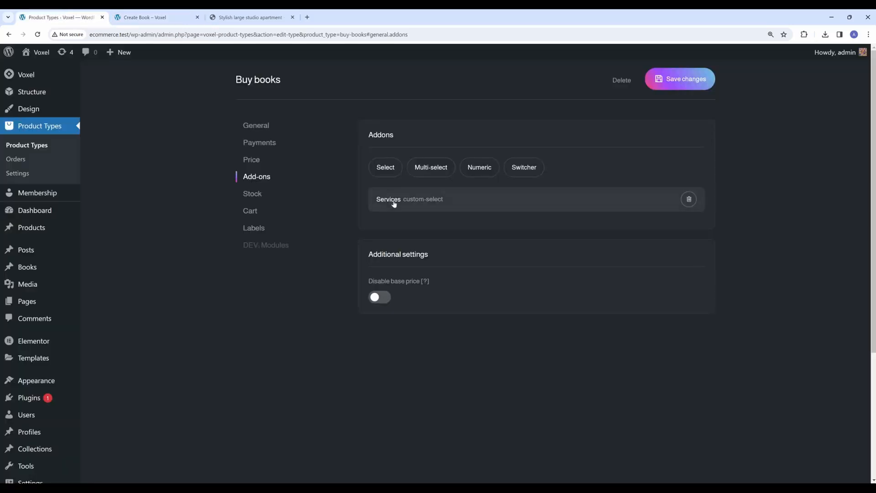
left_click(395, 206)
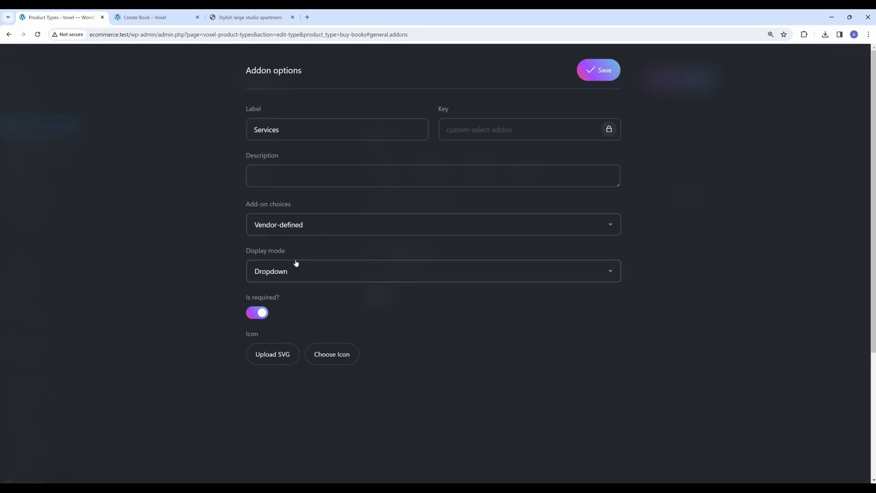
left_click(299, 277)
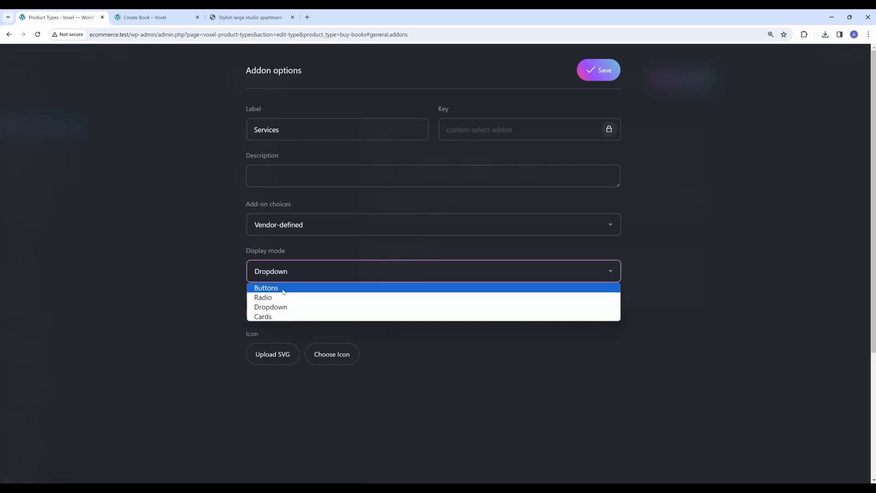
left_click(288, 318)
left_click(600, 68)
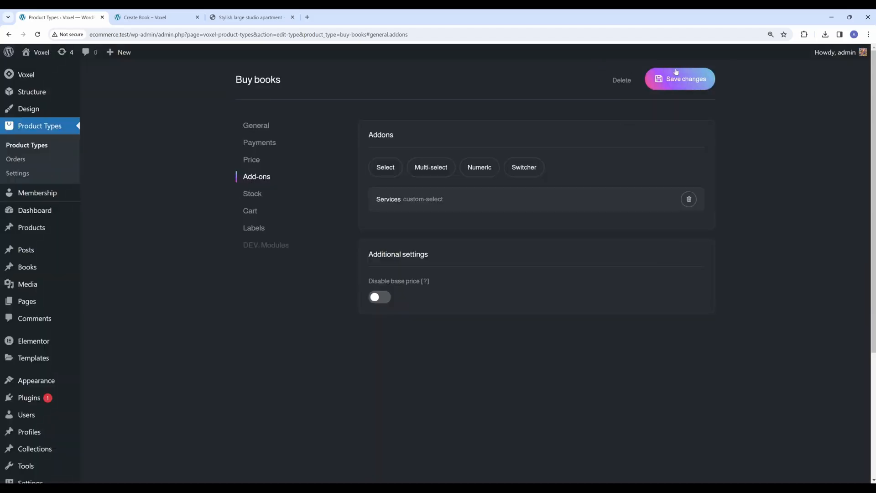
Step: Examine the fields of a new Services option in the book's edit form and turn on Sold in bulk
left_click(152, 14)
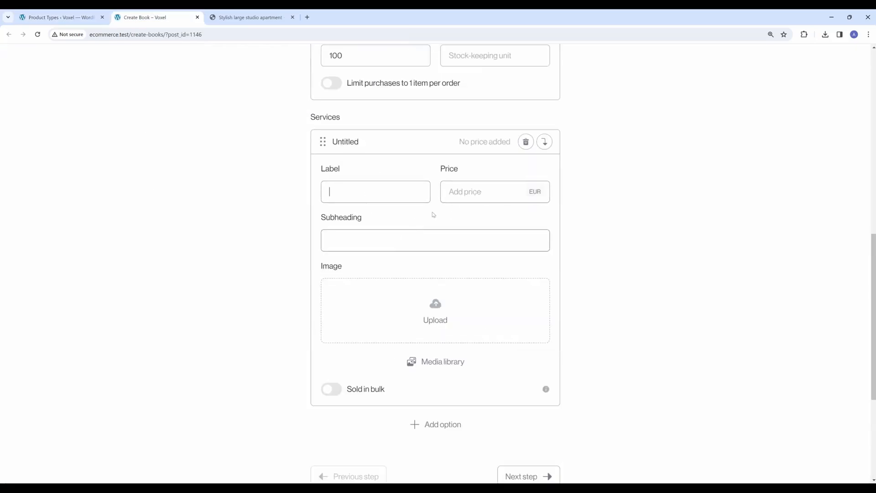
key("Tab")
scroll(355, 229, "down", 2)
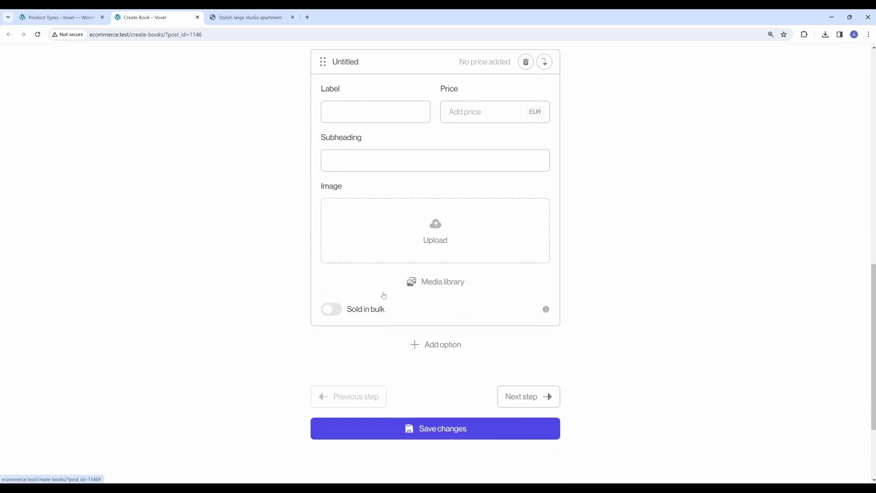
left_click(336, 313)
scroll(375, 292, "down", 2)
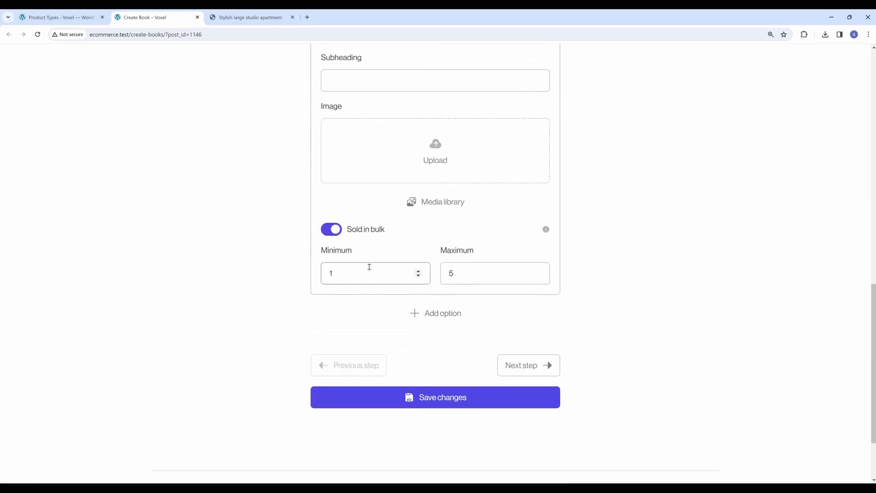
scroll(369, 268, "up", 2)
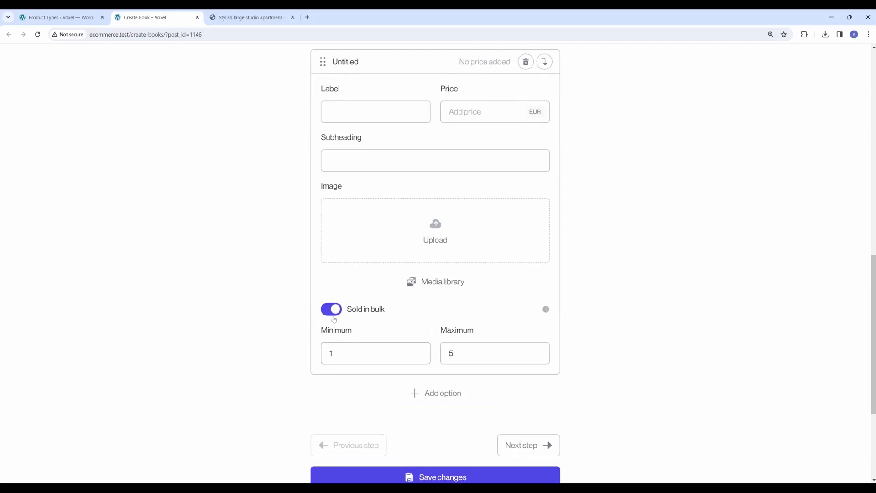
Step: Review the minimum and maximum quantity fields of the Services option, switch Sold in bulk off, and return to the product type settings
left_click_drag(365, 355, 310, 352)
left_click_drag(477, 348, 389, 345)
scroll(324, 341, "down", 2)
scroll(340, 343, "up", 2)
left_click(331, 309)
scroll(388, 297, "up", 4)
left_click(387, 224)
left_click(60, 17)
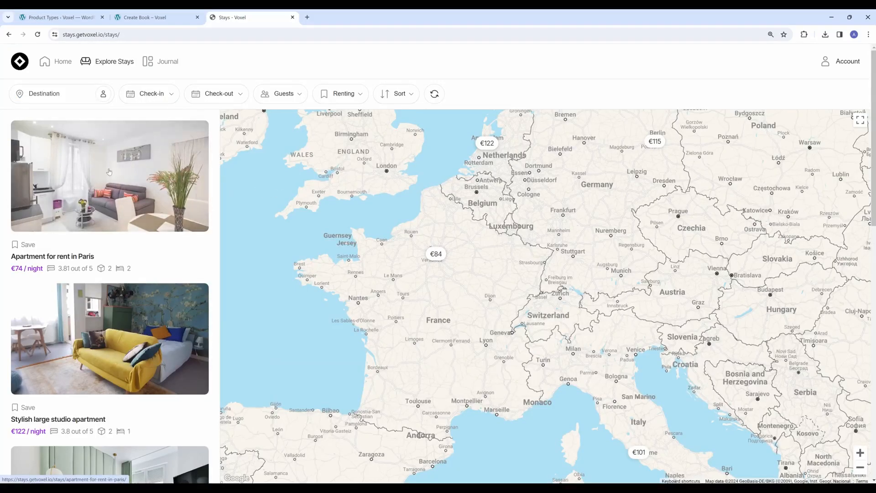
Step: Open the Apartment for rent in Paris listing on the Stays demo site and examine the Guests and Parking add-ons in its booking form
scroll(97, 215, "down", 6)
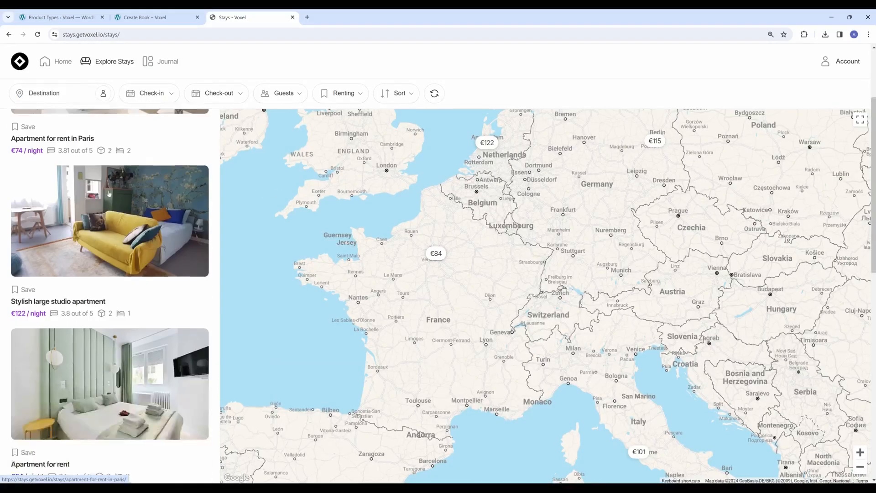
scroll(145, 247, "up", 6)
left_click(79, 179)
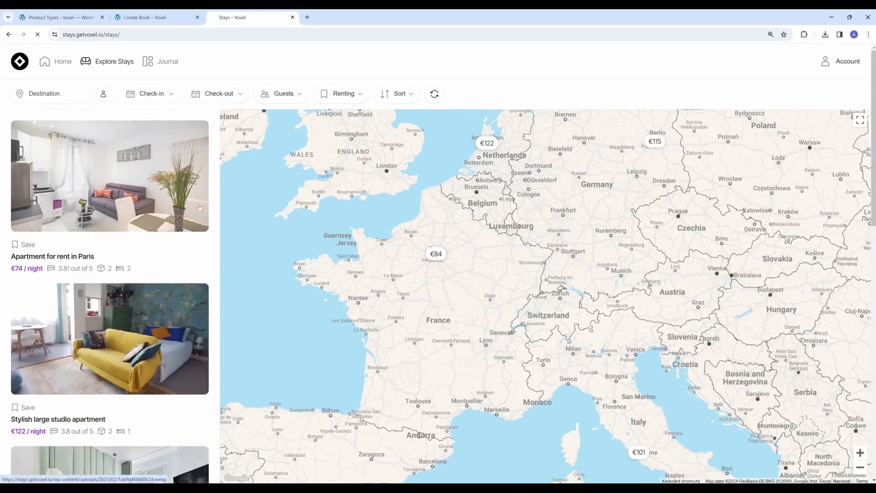
scroll(448, 255, "down", 6)
scroll(413, 197, "down", 3)
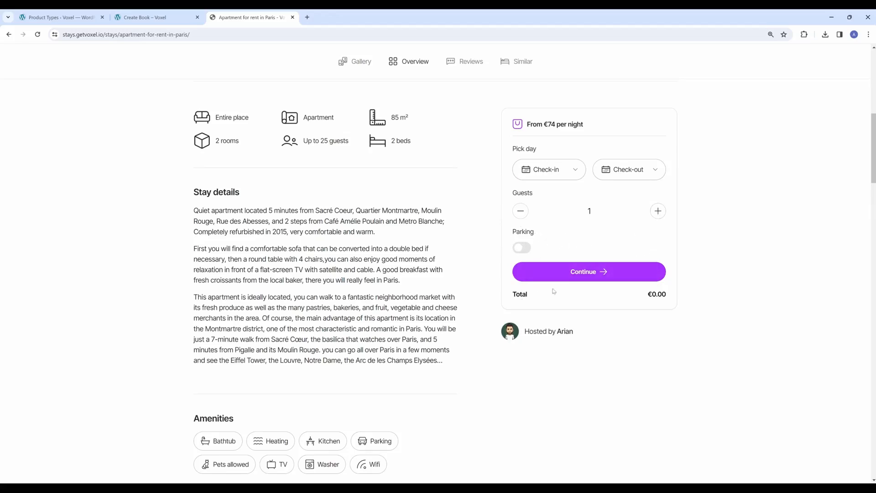
scroll(543, 233, "up", 3)
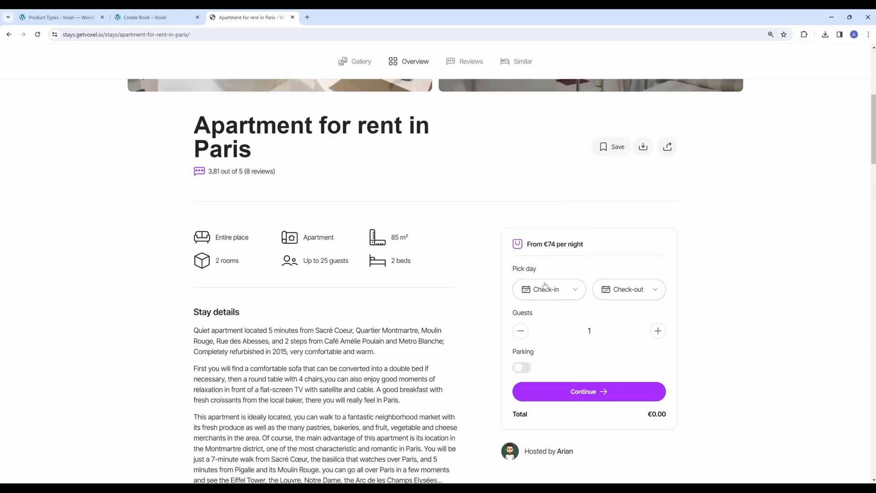
scroll(545, 286, "down", 2)
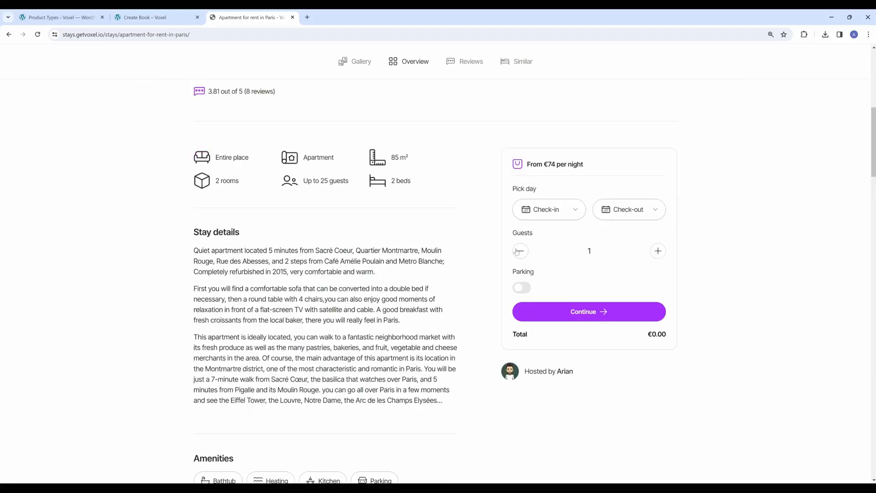
scroll(524, 258, "up", 8)
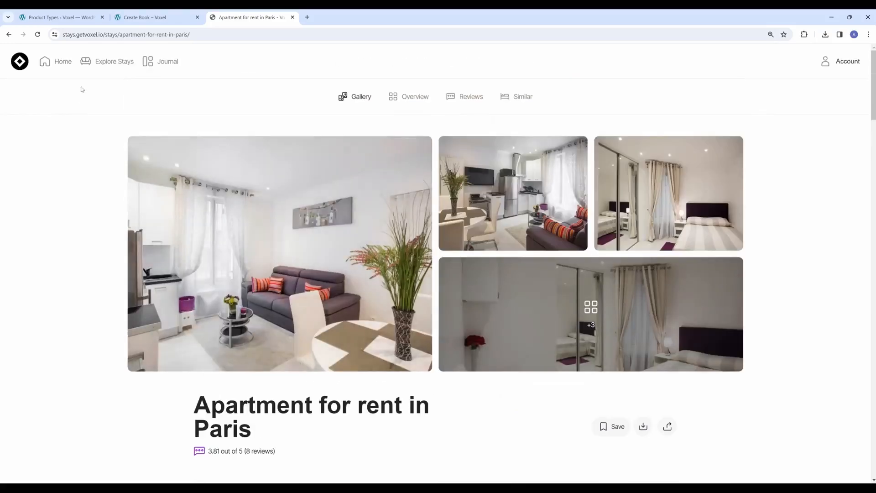
scroll(90, 150, "down", 6)
scroll(502, 283, "down", 3)
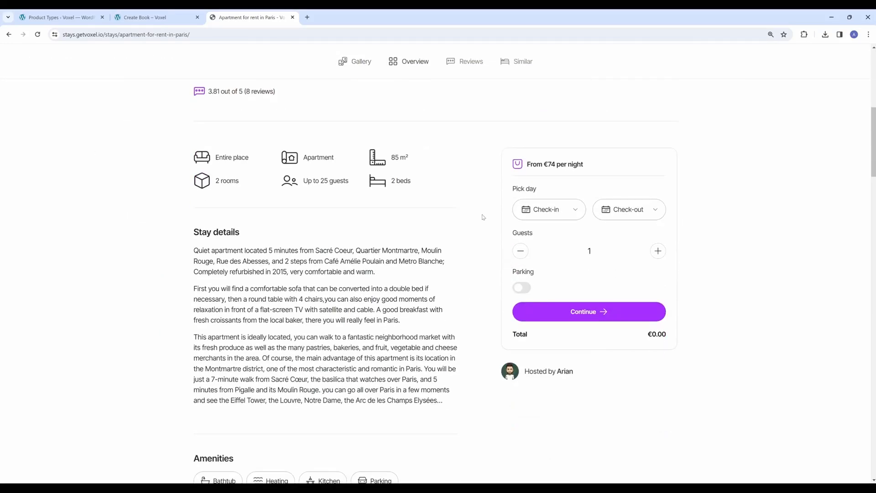
scroll(467, 255, "up", 8)
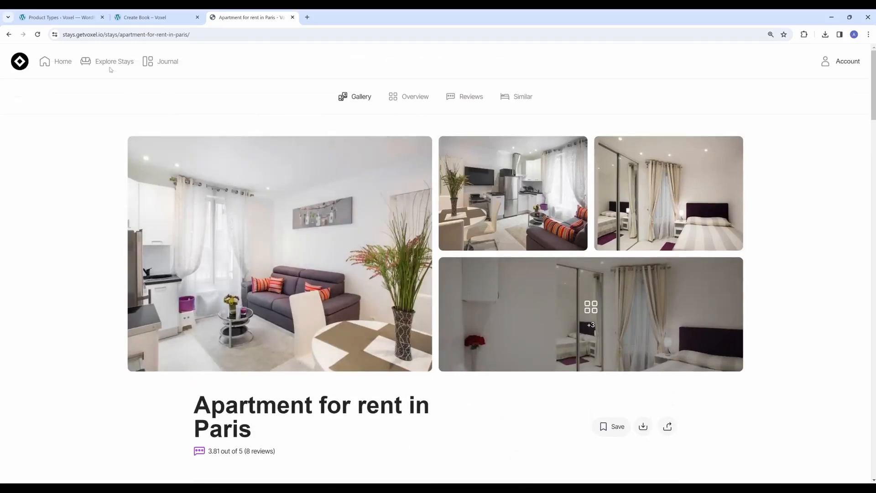
Step: Filter the Stays demo listings by 3 guests and return to the Buy books add-on settings
left_click(114, 61)
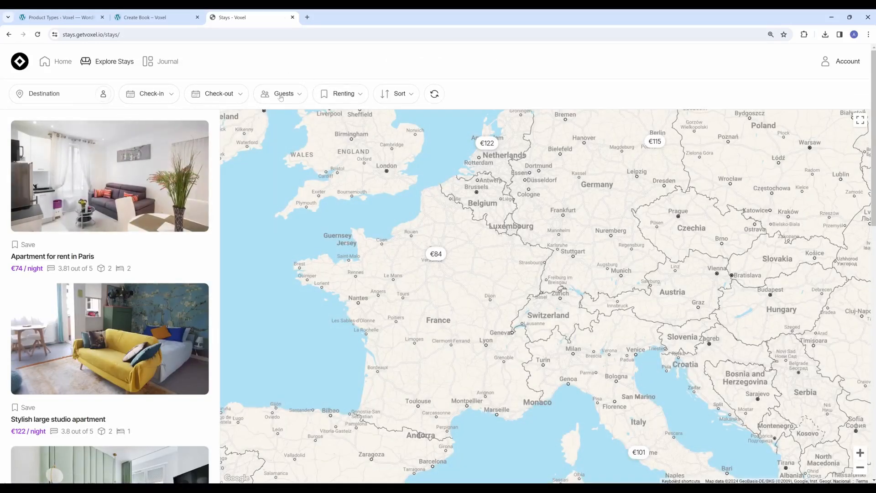
left_click(279, 93)
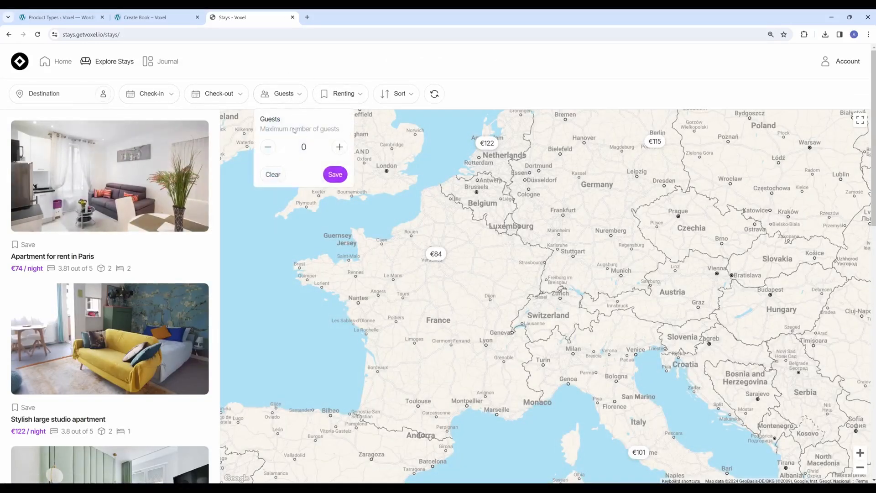
left_click(340, 148)
left_click(336, 176)
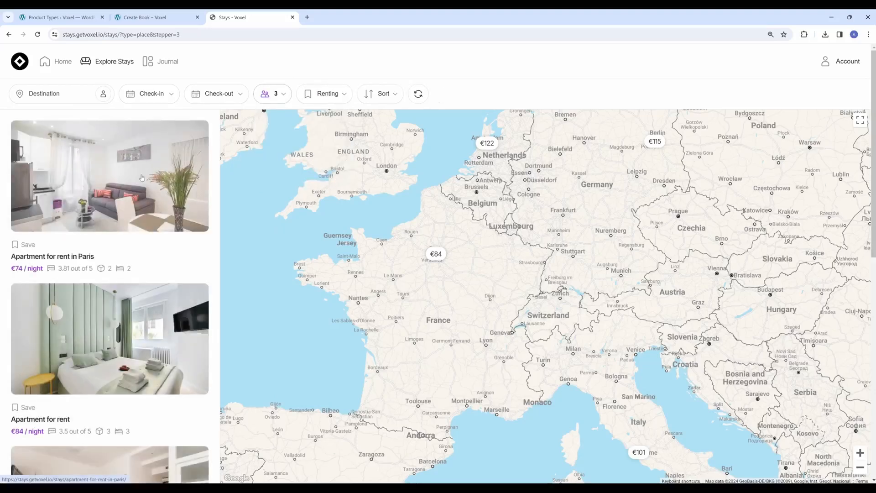
left_click(78, 14)
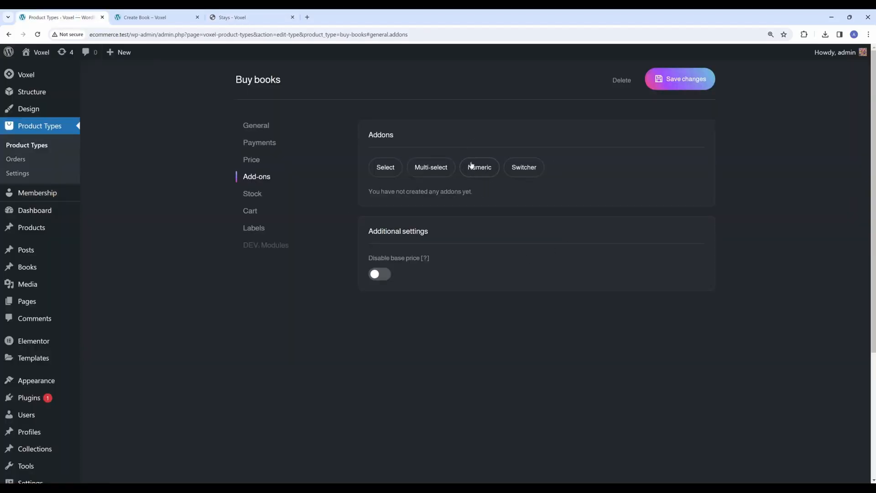
Step: Add a numeric add-on to the Buy books type, label it Number of guests, and keep its display mode as Stepper
left_click(473, 178)
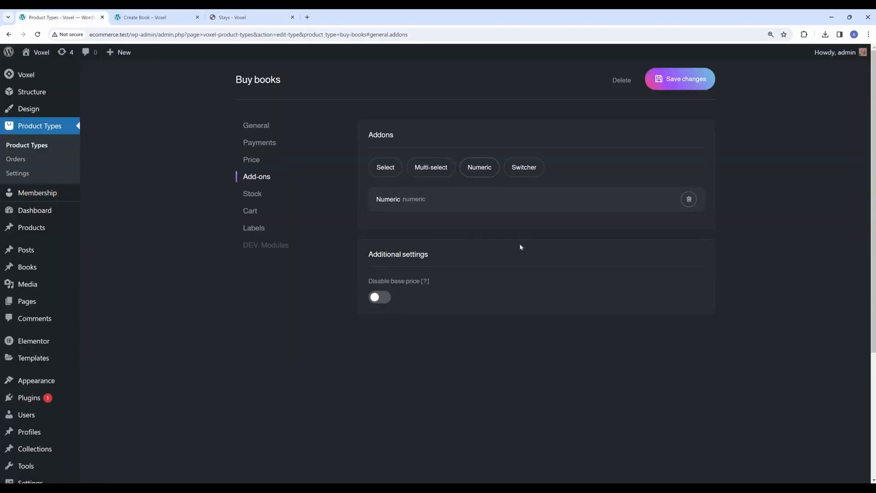
left_click(439, 198)
double_click(288, 132)
type("Nnumber of")
key("ctrl+a")
type("Number of guests")
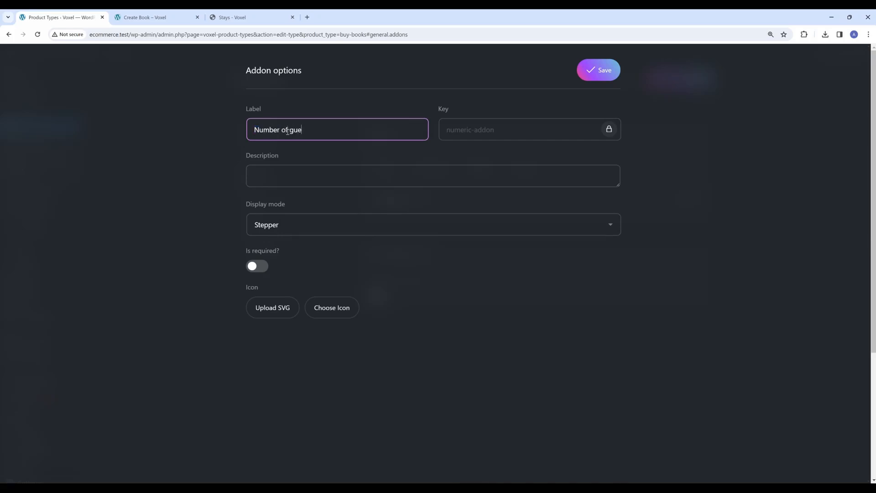
left_click(301, 228)
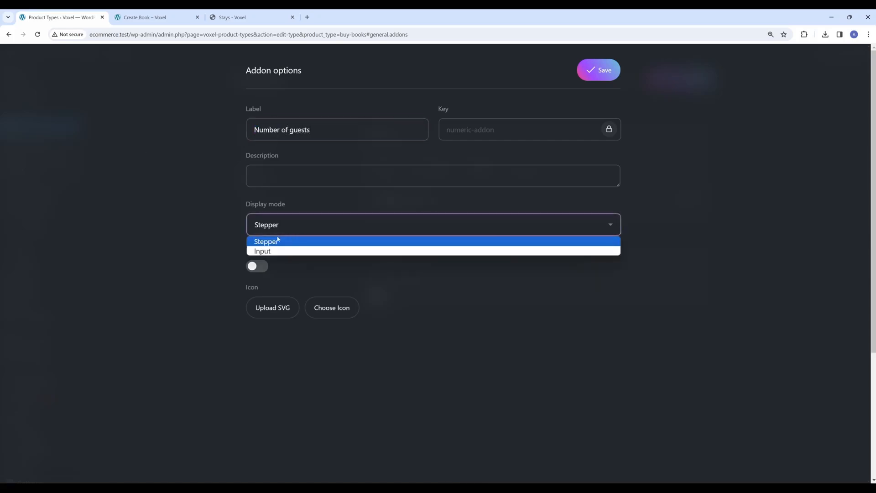
left_click(287, 284)
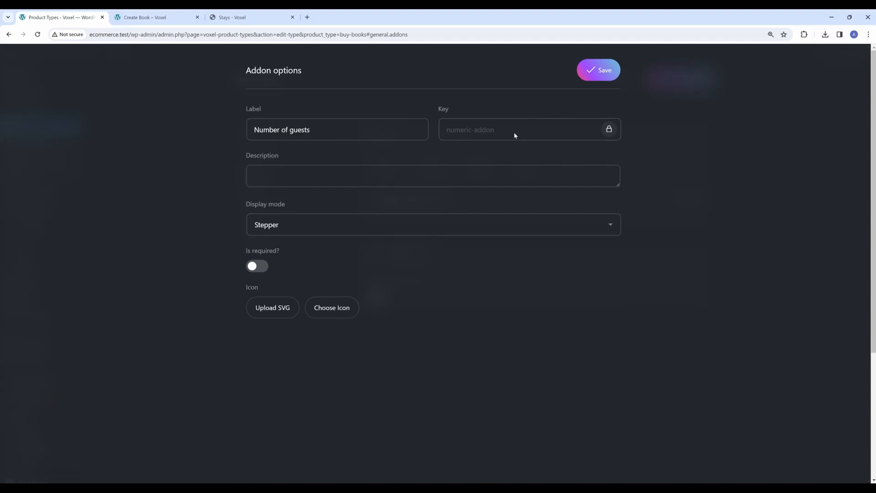
Step: Make the Number of guests add-on required, save the product type, and reload the book's edit form to its add-on fields
left_click(264, 268)
left_click(596, 68)
left_click(694, 78)
left_click(134, 12)
scroll(176, 153, "up", 10)
key("F5")
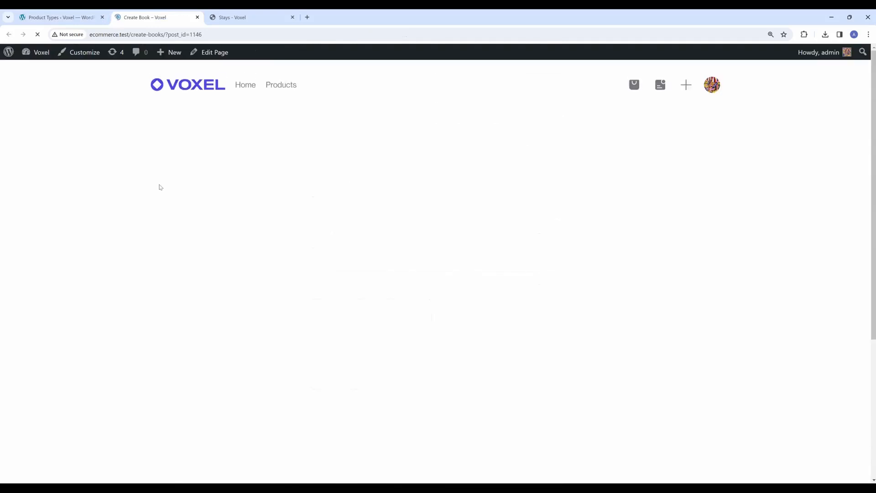
scroll(159, 182, "down", 15)
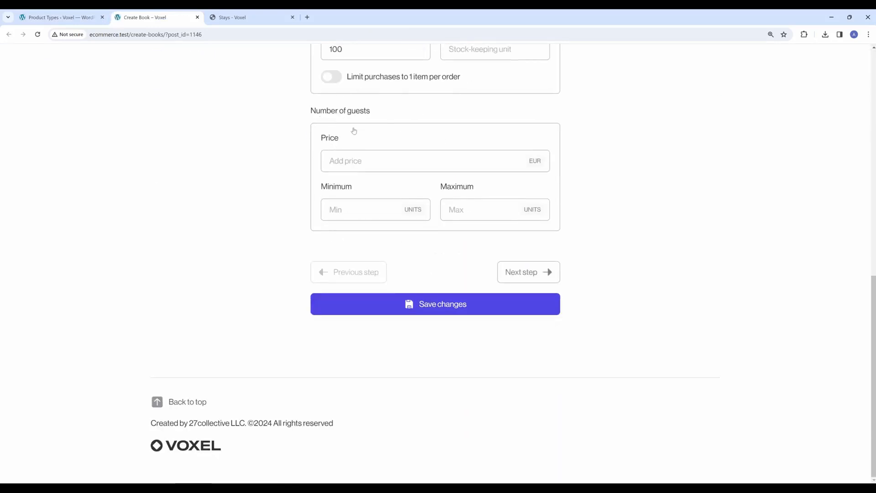
Step: In the book form, set the Number of guests price to 30 EUR, the minimum to 1 and the maximum to 10 units
left_click(335, 158)
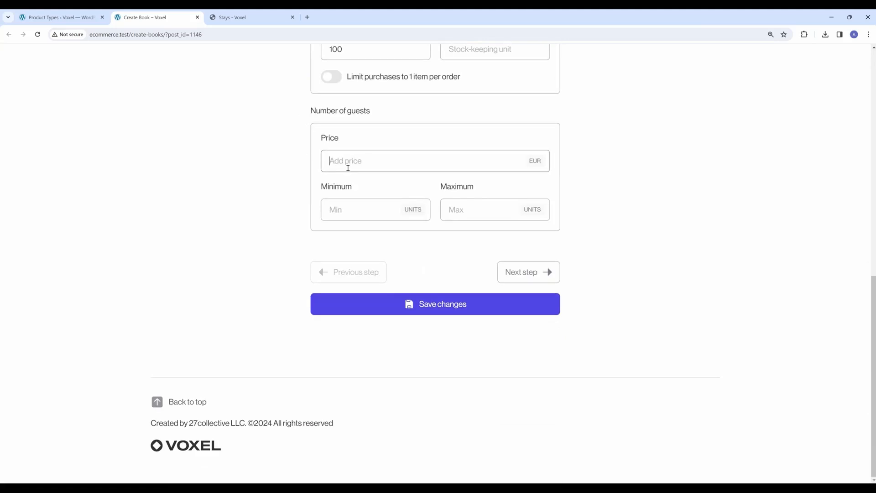
type("30")
left_click(368, 215)
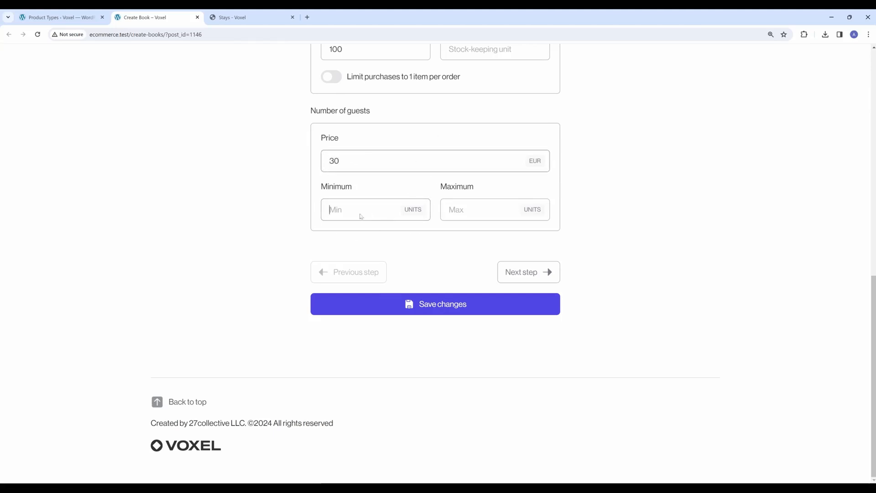
type("1")
left_click(474, 204)
type("10")
Step: Make the Number of guests add-on optional in the product type settings, save, and reload the book's edit form
key("ctrl+shift+Tab")
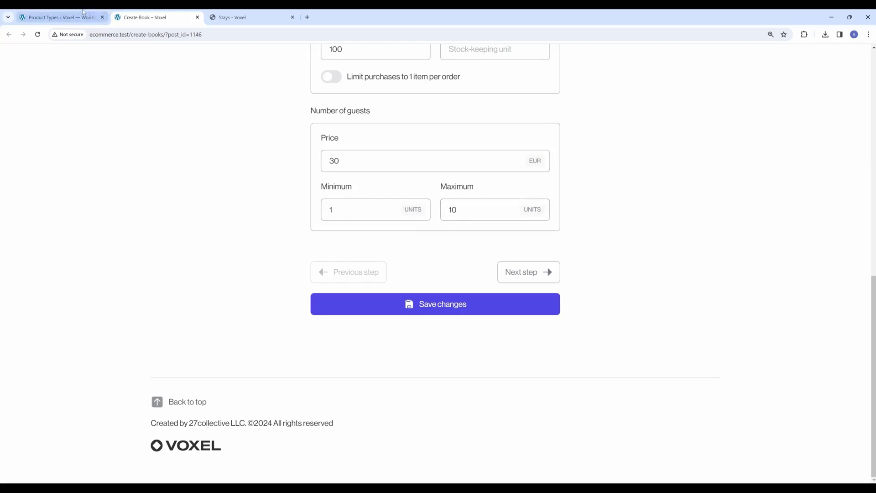
left_click(474, 199)
left_click(249, 268)
left_click(594, 71)
left_click(154, 17)
key("F5")
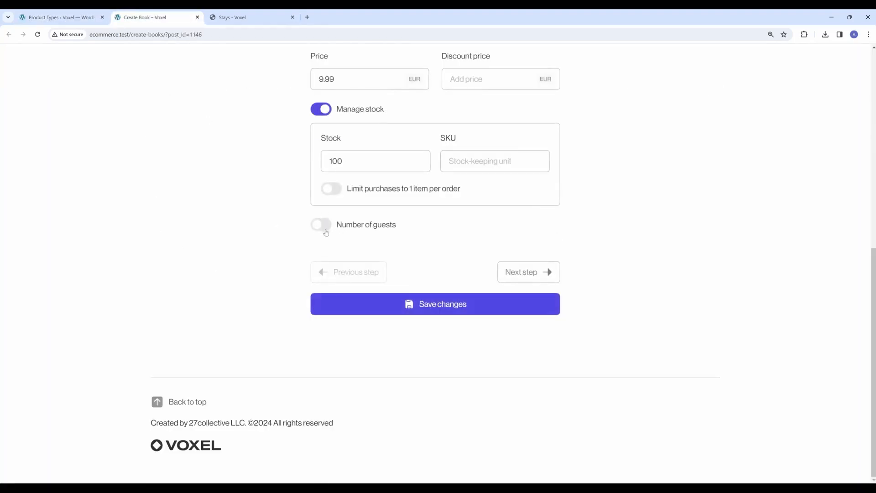
Step: Switch the optional Number of guests add-on on and off in the book form, and return to the product type settings
left_click(324, 225)
left_click(325, 224)
left_click(60, 17)
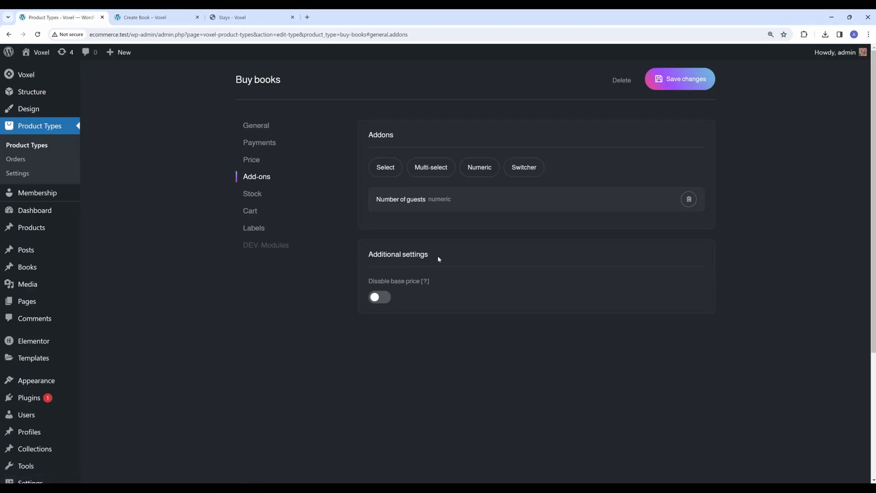
Step: Review the Buy books general settings, turn on Disable base price in the add-on settings, and save the product type
left_click(253, 125)
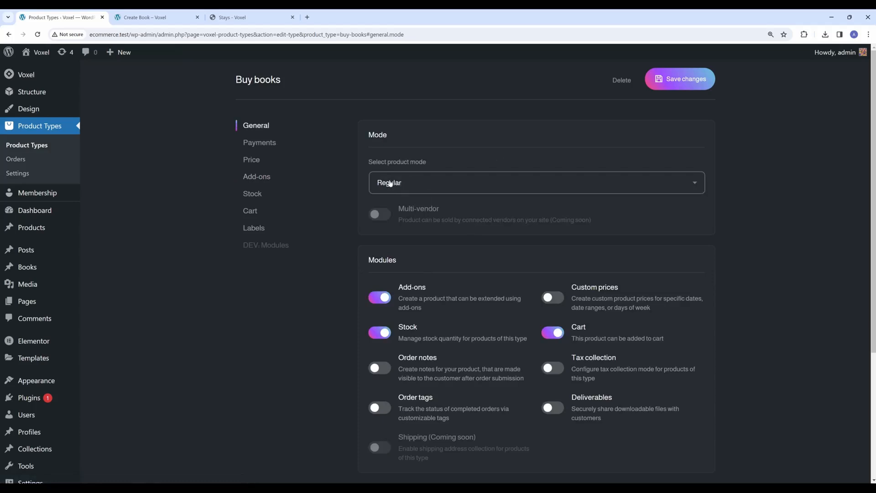
left_click(255, 177)
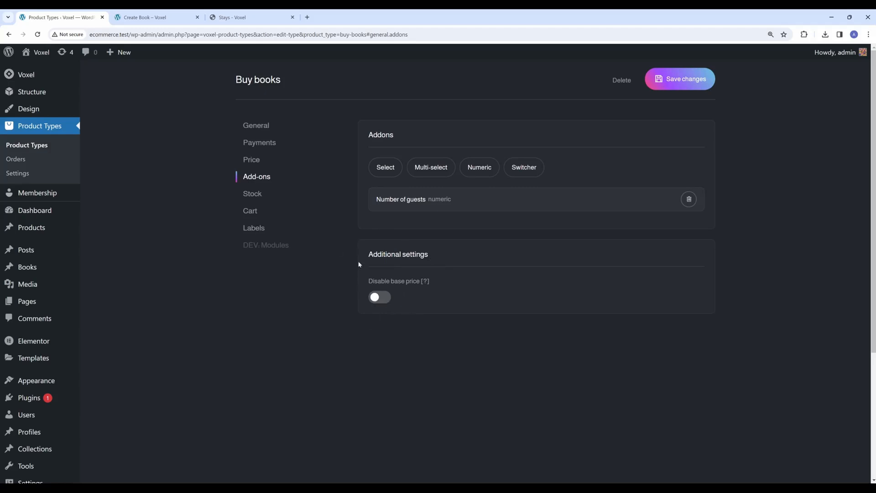
left_click(380, 300)
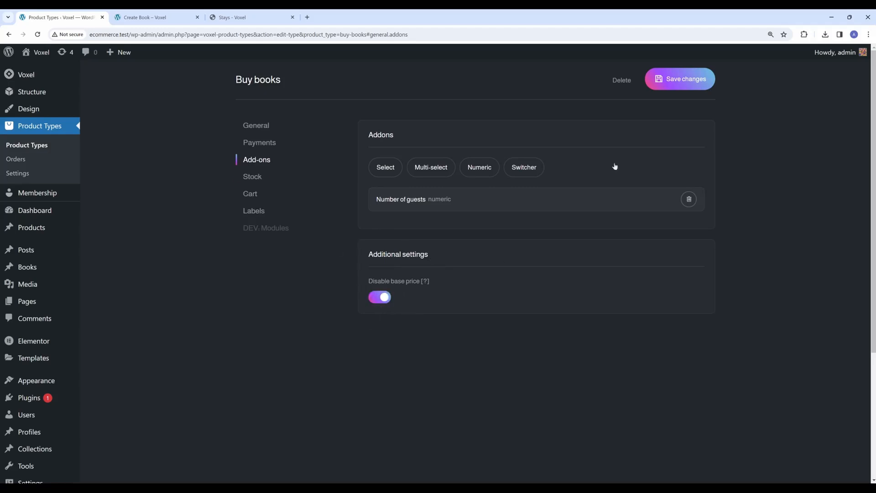
left_click(675, 88)
Step: Reload the book's edit form and examine which price and stock fields it offers with the base price disabled
left_click(171, 17)
scroll(171, 137, "up", 6)
key("F5")
scroll(171, 174, "down", 5)
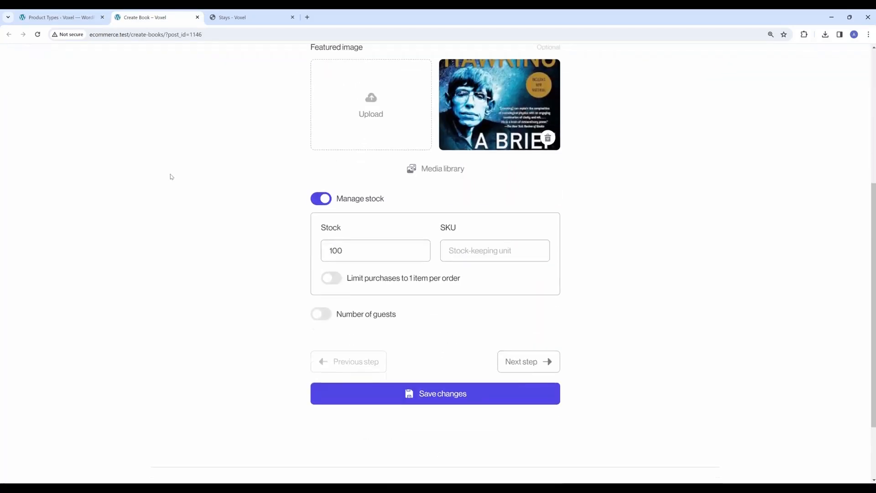
scroll(393, 228, "up", 5)
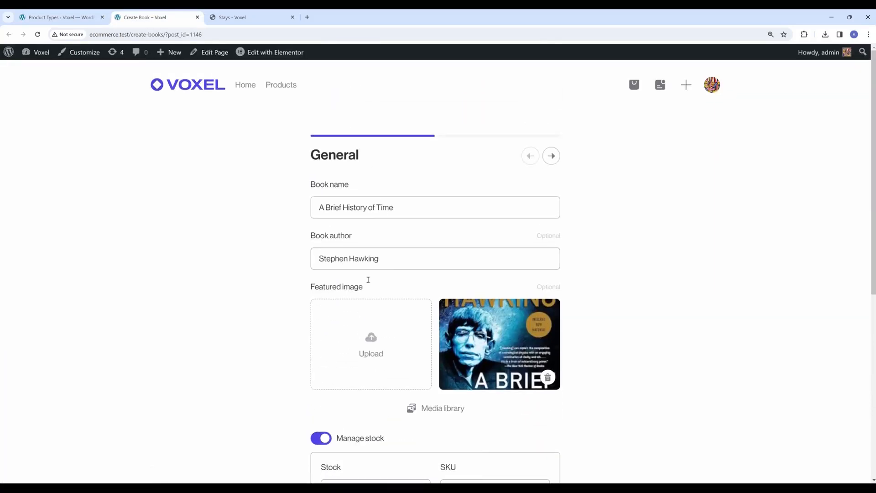
scroll(442, 315, "down", 5)
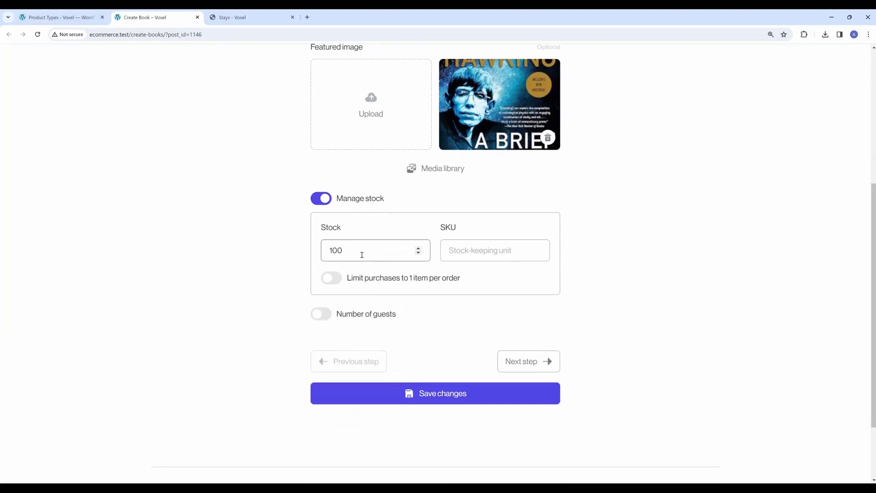
Step: Turn Disable base price off for the Buy books type and switch its product mode to Variable
left_click(63, 17)
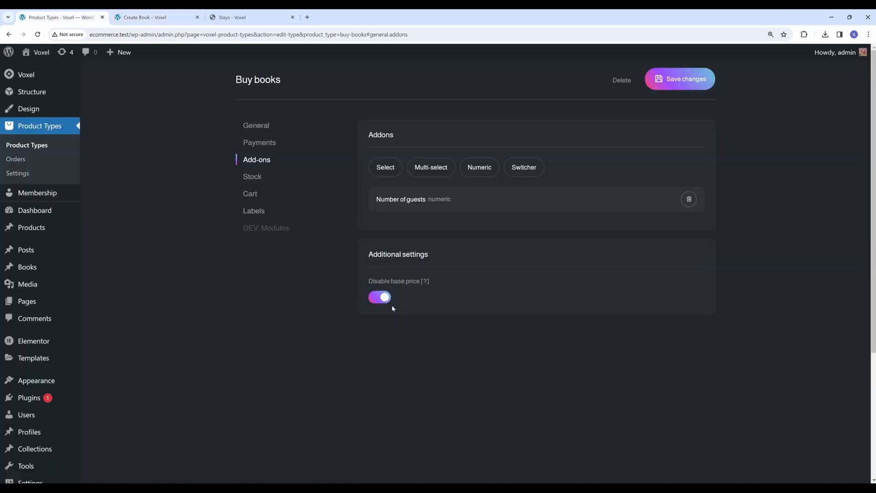
left_click(382, 297)
left_click(256, 125)
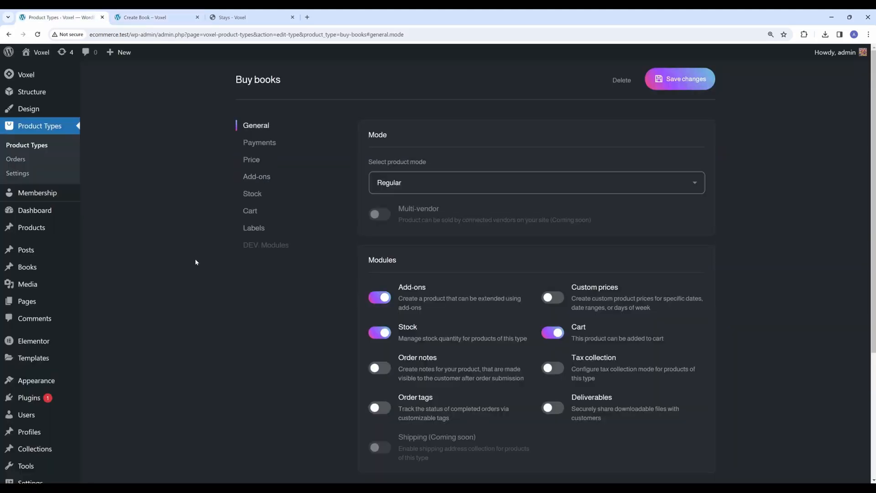
left_click(400, 182)
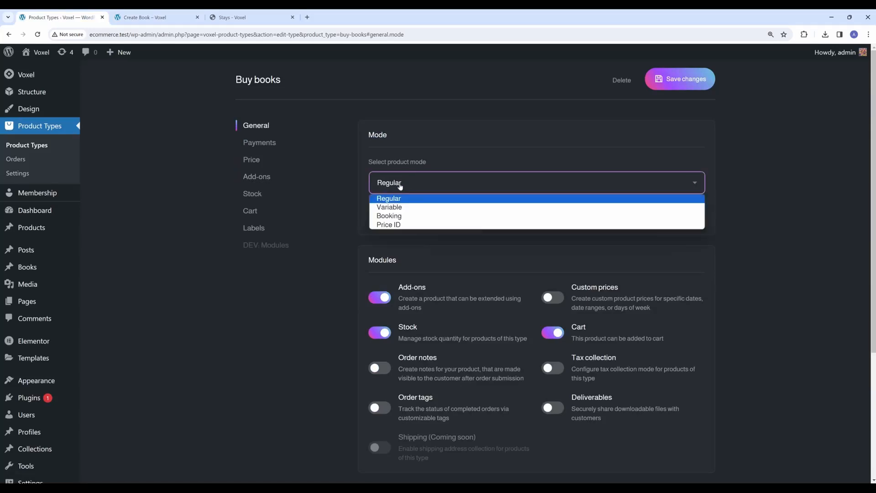
left_click(417, 208)
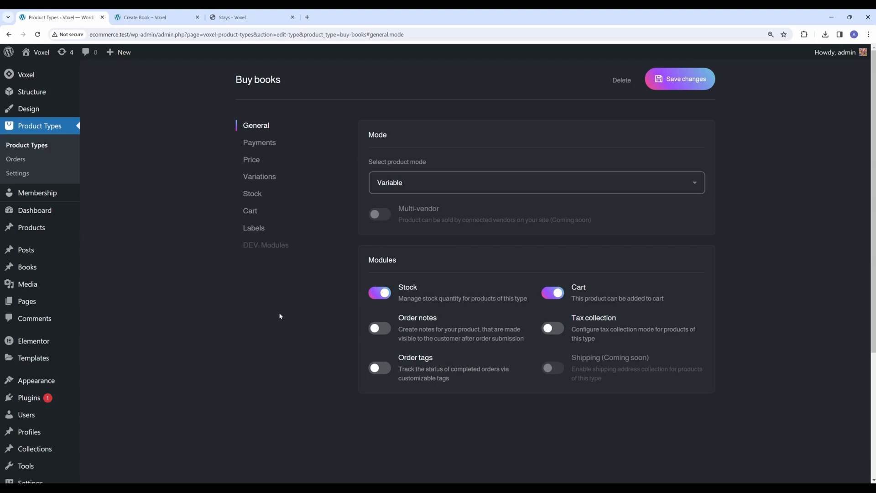
Step: Enable custom attributes in the Variations settings, save the product type, and reload the book's edit form to its product attributes
left_click(259, 176)
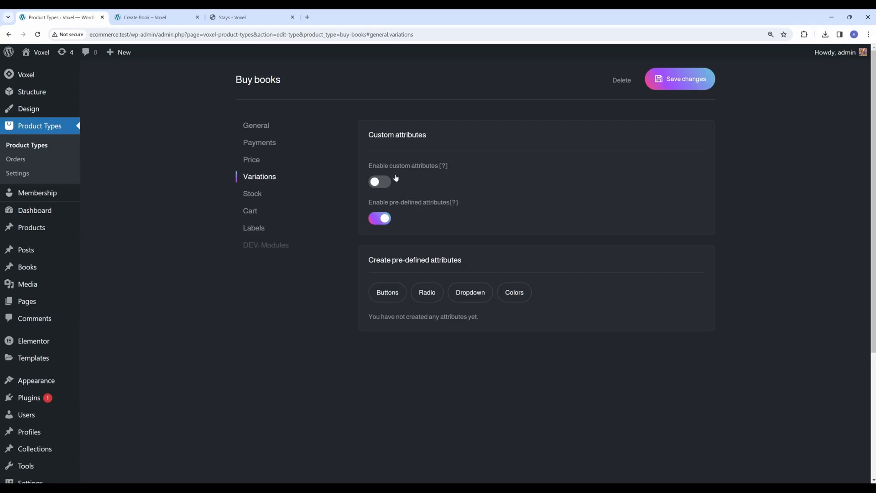
left_click(383, 183)
left_click(666, 86)
left_click(167, 19)
key("F5")
scroll(246, 285, "up", 2)
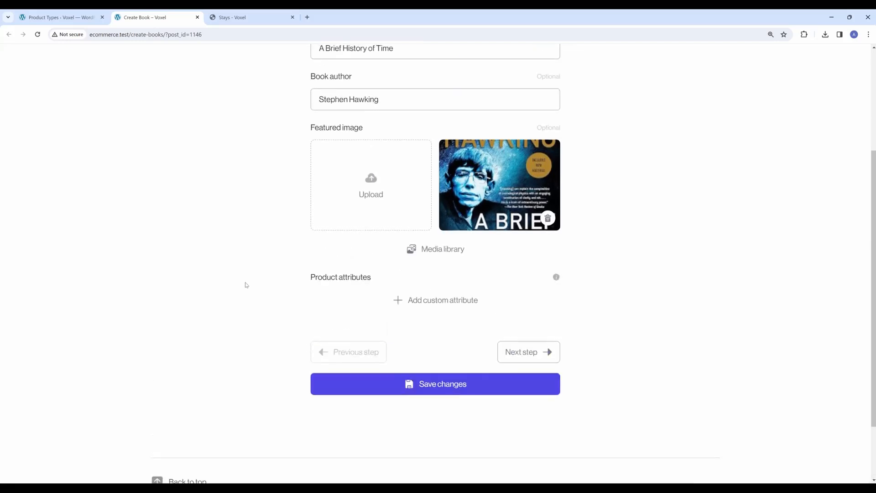
scroll(313, 287, "down", 2)
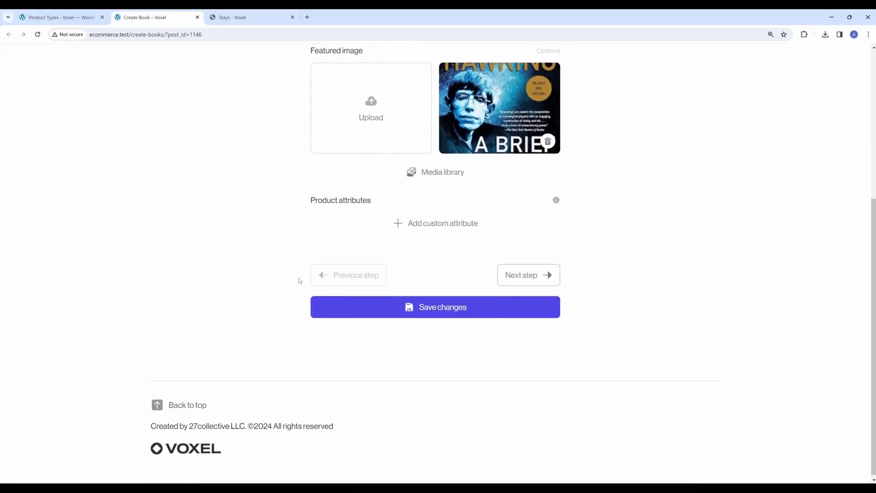
Step: Add a custom product attribute labelled Size and set its display mode to Buttons
left_click(415, 225)
triple_click(360, 267)
type("Size")
left_click(498, 276)
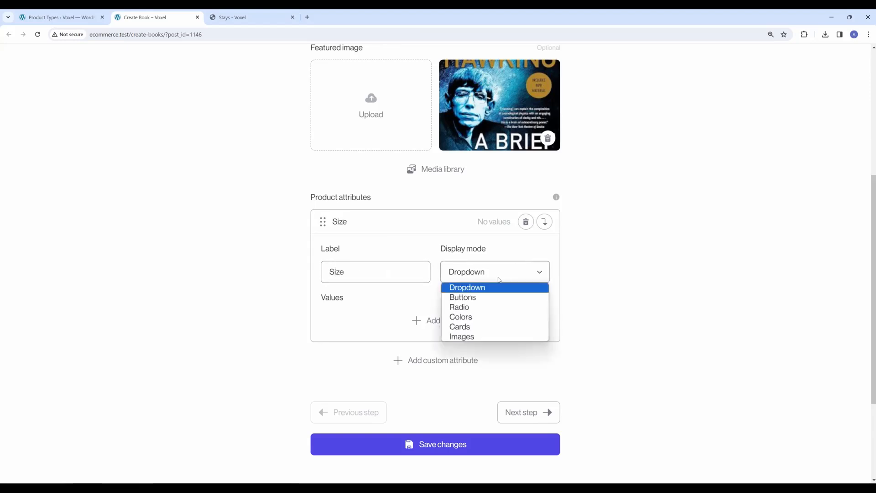
left_click(484, 298)
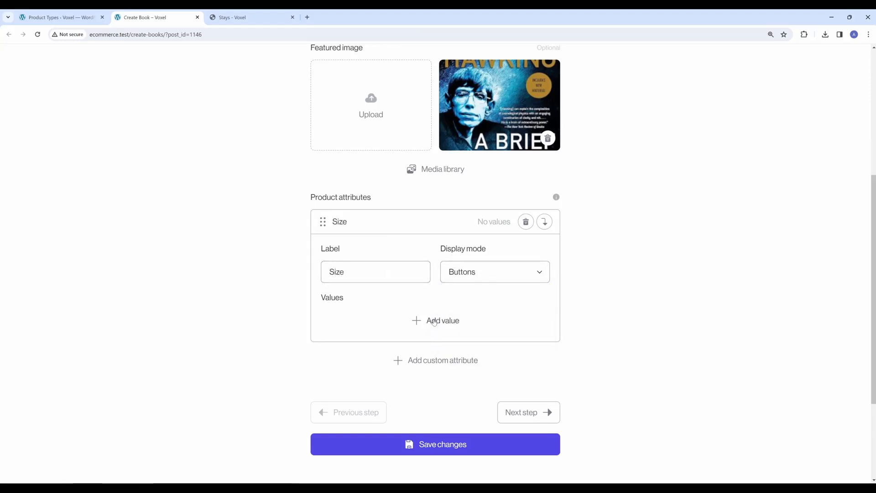
Step: Add the values S, M, L and XL to the Size attribute and delete the extra blank value
left_click(426, 320)
scroll(403, 303, "down", 1)
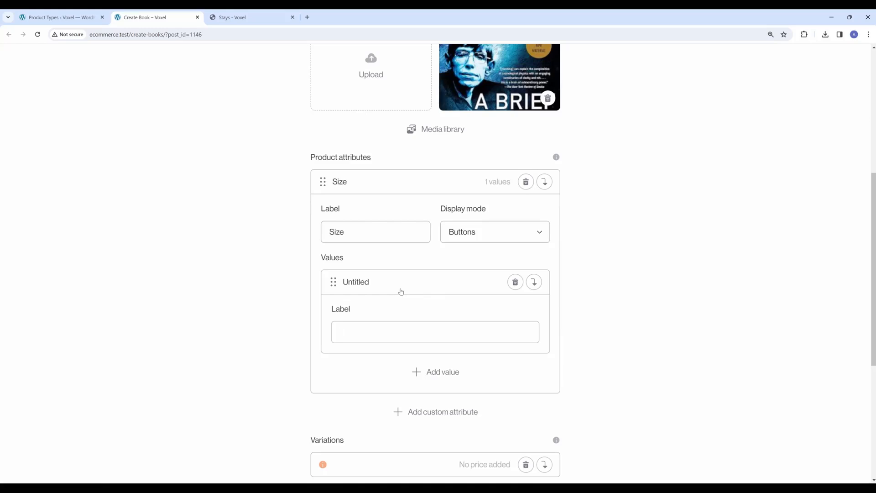
type("S")
key("Return")
type("M")
key("Return")
type("L")
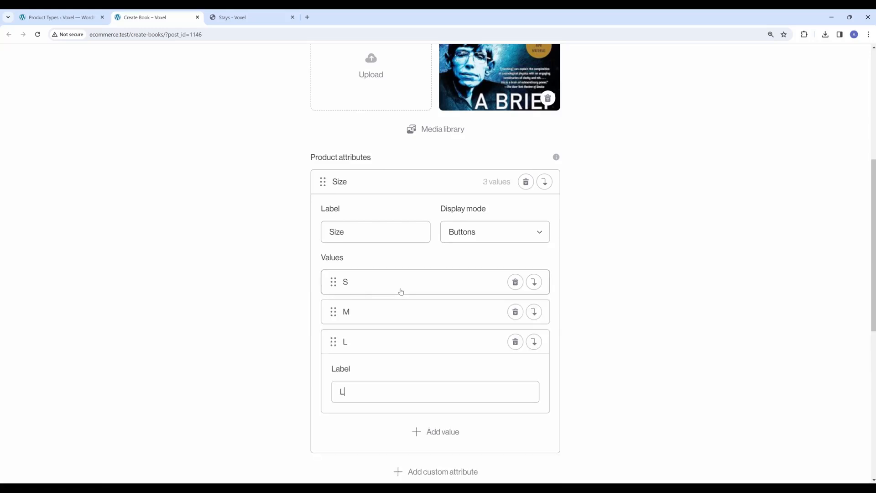
key("Return")
type("XL")
key("Return")
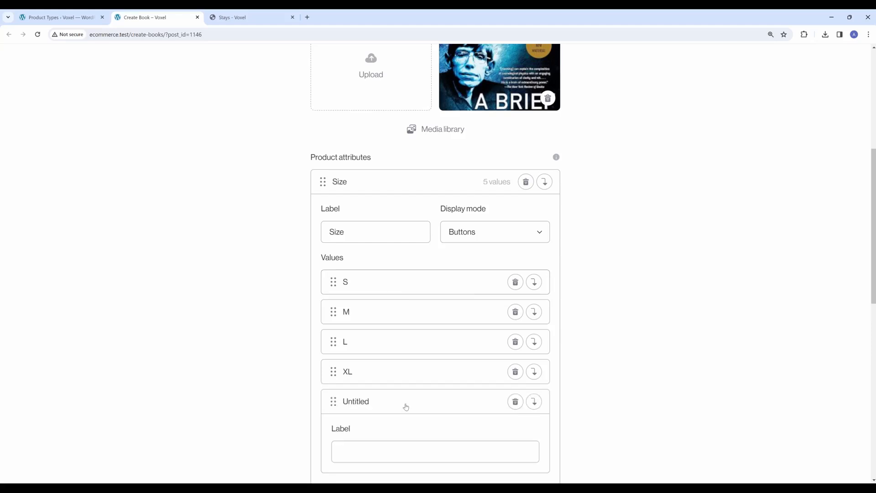
left_click(515, 401)
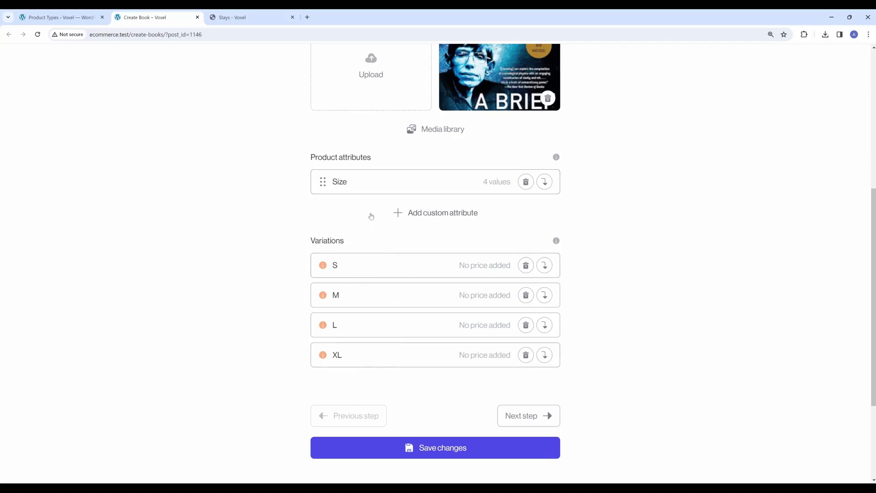
Step: Add a second custom product attribute labelled Color and set its display mode to Colors
left_click(413, 213)
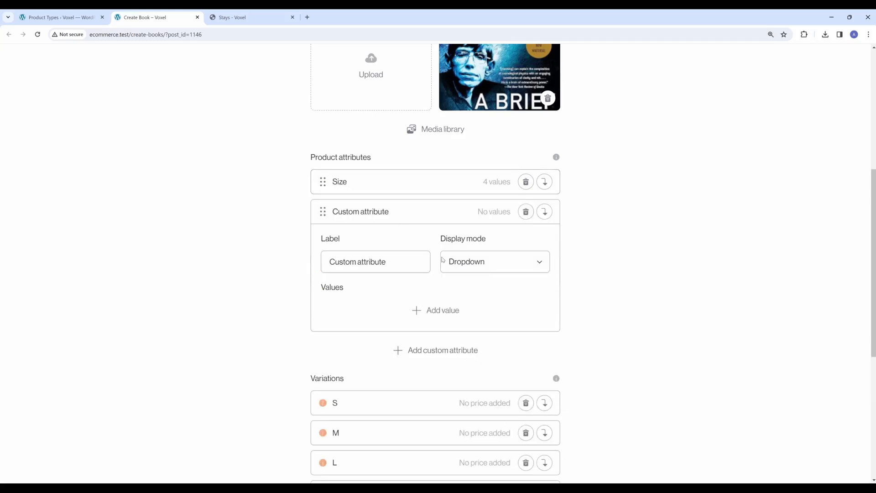
triple_click(383, 262)
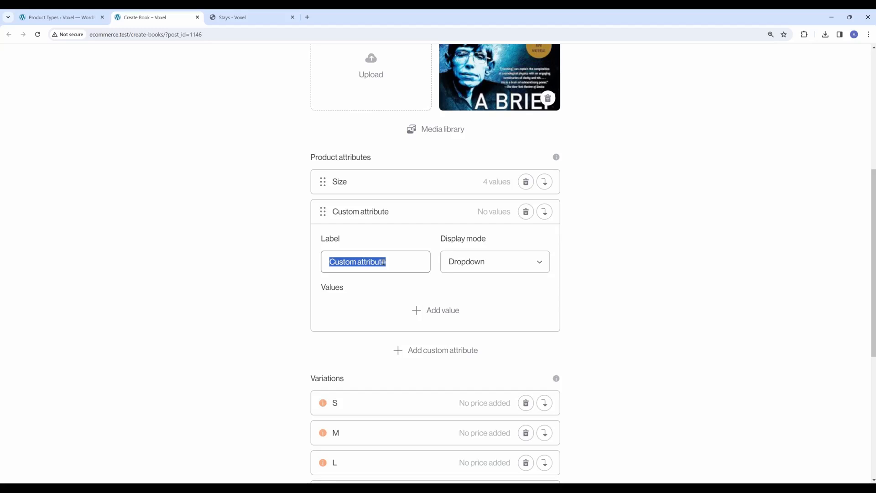
type("cOL")
key("BackSpace")
key("BackSpace")
key("BackSpace")
type("Color")
left_click(484, 264)
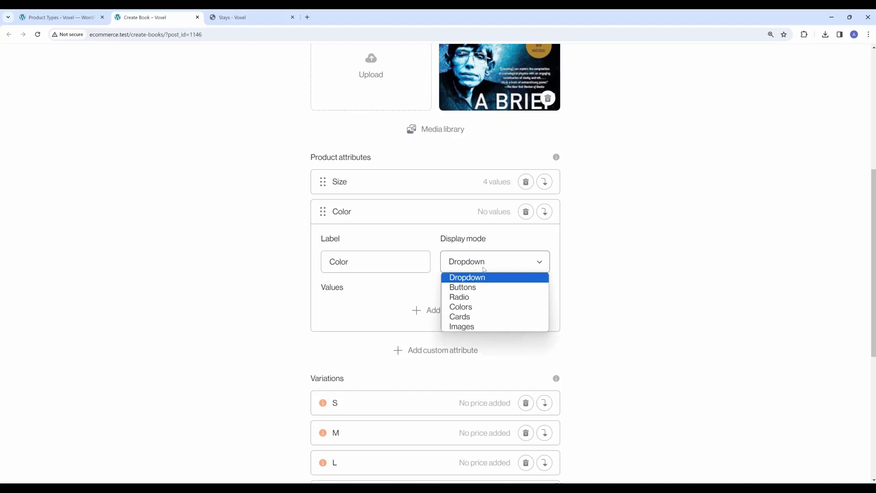
left_click(471, 308)
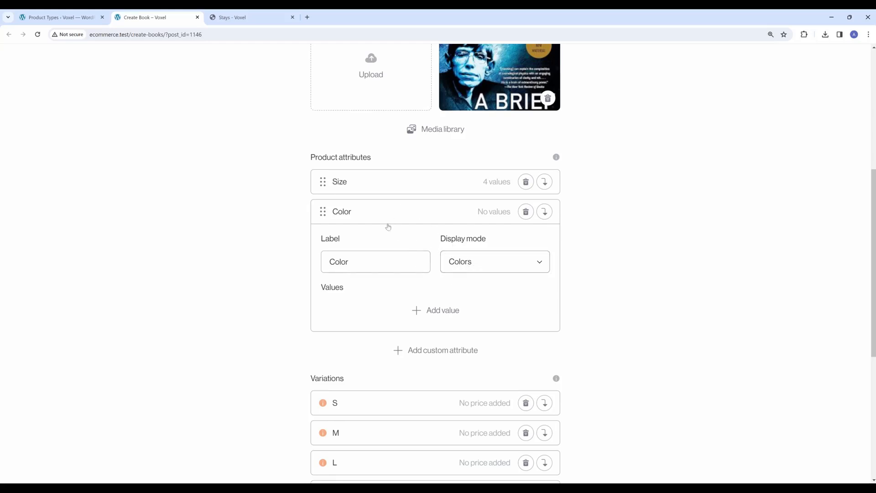
left_click(469, 267)
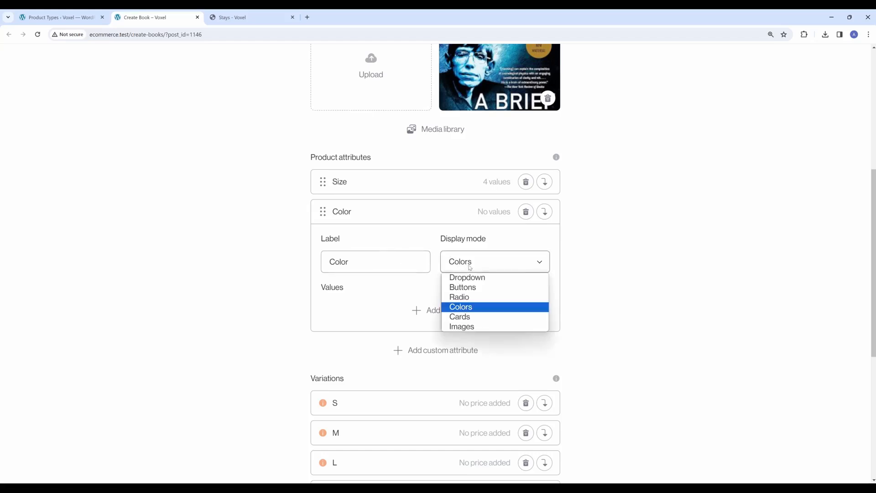
left_click(461, 312)
left_click(464, 262)
left_click(463, 262)
Step: Add a value labelled Red to the Color attribute and pick a bright red swatch for it
left_click(419, 312)
scroll(504, 286, "down", 3)
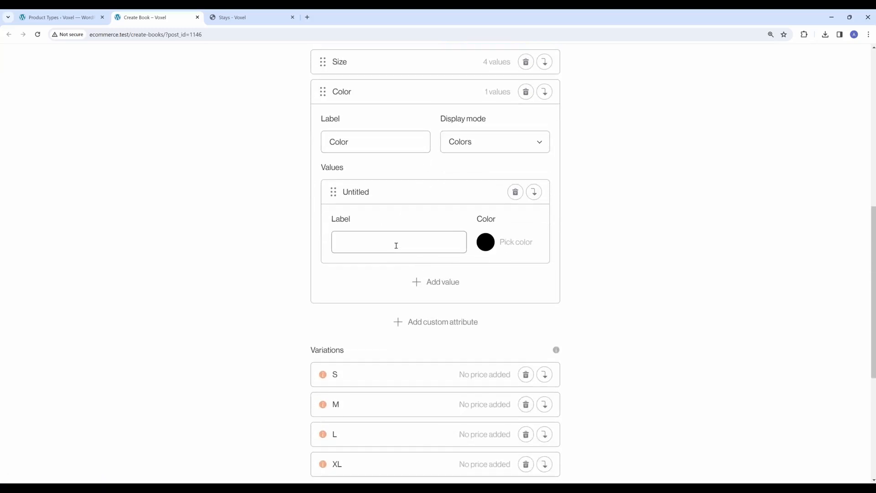
left_click(396, 245)
type("Red")
left_click(499, 250)
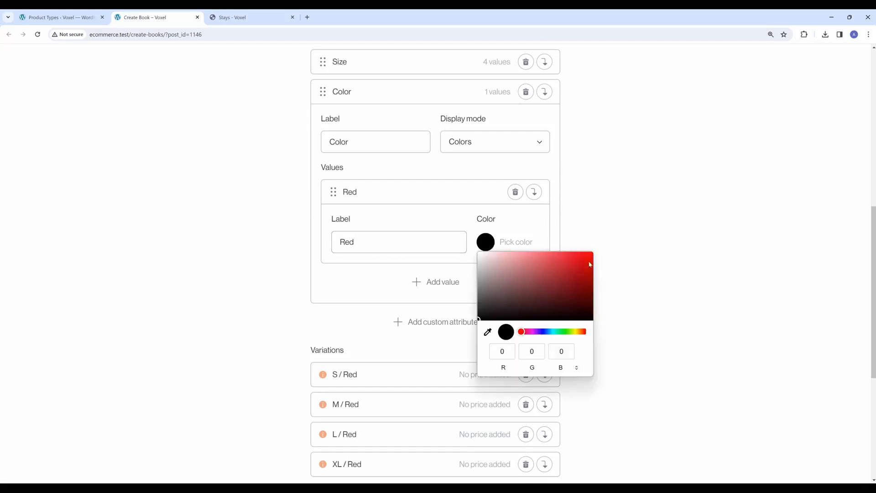
left_click_drag(582, 267, 592, 254)
left_click(418, 194)
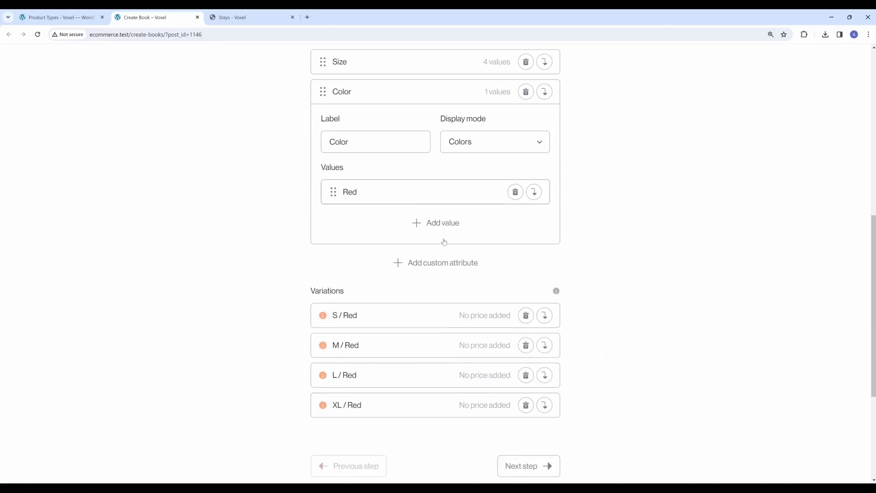
Step: Add a value labelled Blue with a blue swatch to the Color attribute, then collapse the attribute
left_click(434, 222)
type("Blue")
left_click(485, 272)
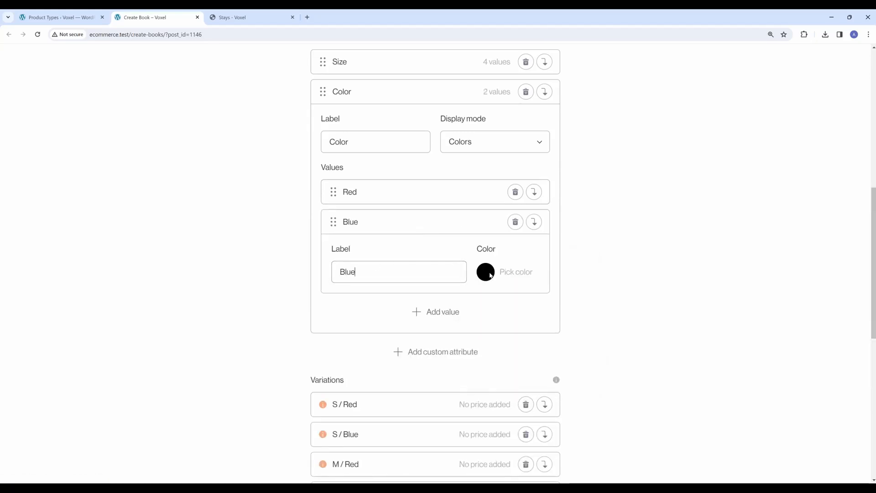
left_click(551, 363)
left_click(581, 289)
left_click(422, 215)
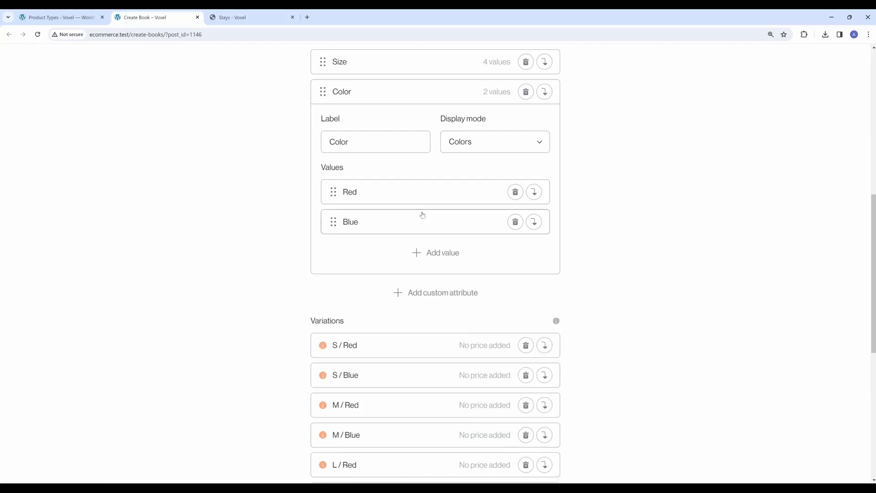
left_click(379, 94)
scroll(372, 133, "up", 3)
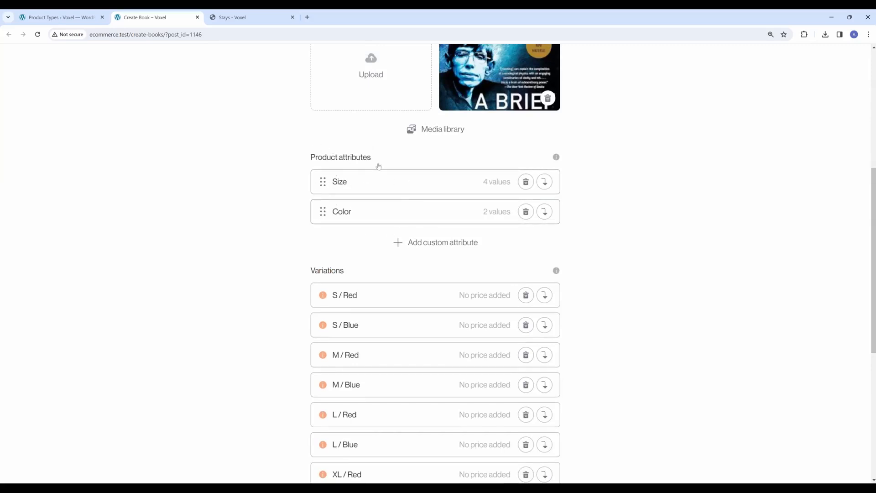
Step: Set the S / Blue variation's price to 199 EUR and try its Manage stock switch, then collapse the variation
scroll(346, 194, "down", 3)
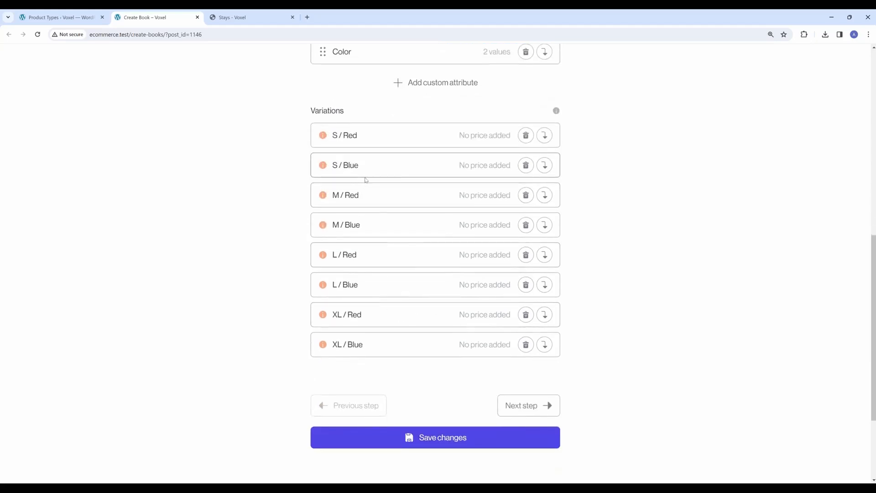
left_click(380, 174)
scroll(365, 242, "down", 1)
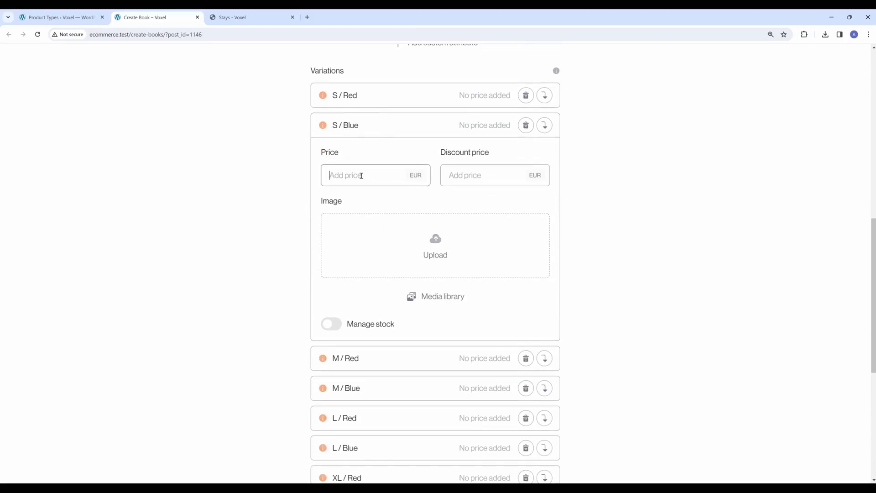
type("199")
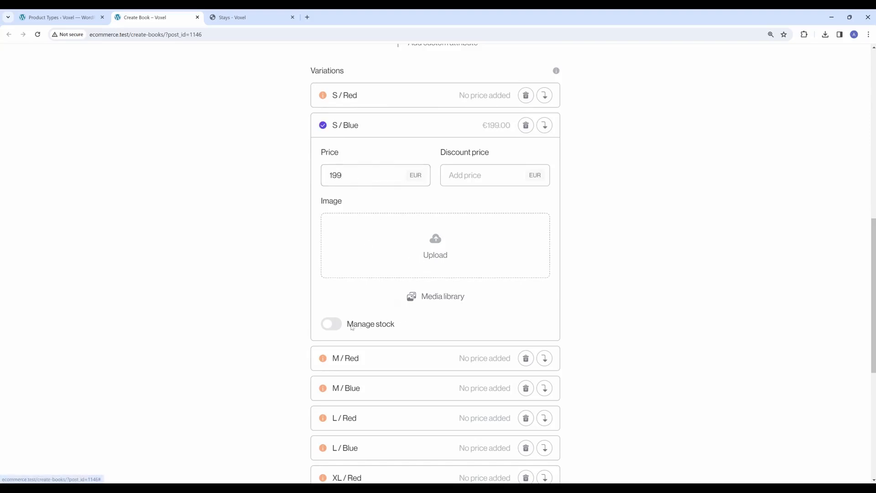
left_click(393, 321)
left_click(332, 324)
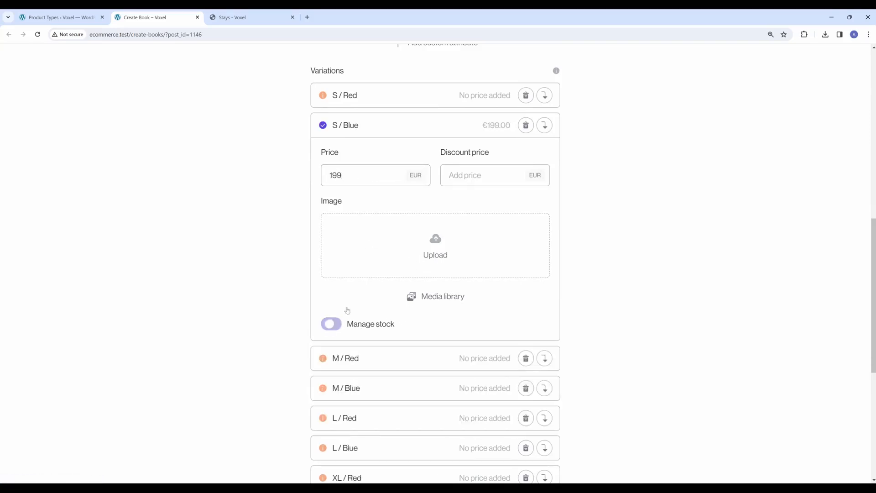
left_click(397, 132)
scroll(490, 269, "up", 7)
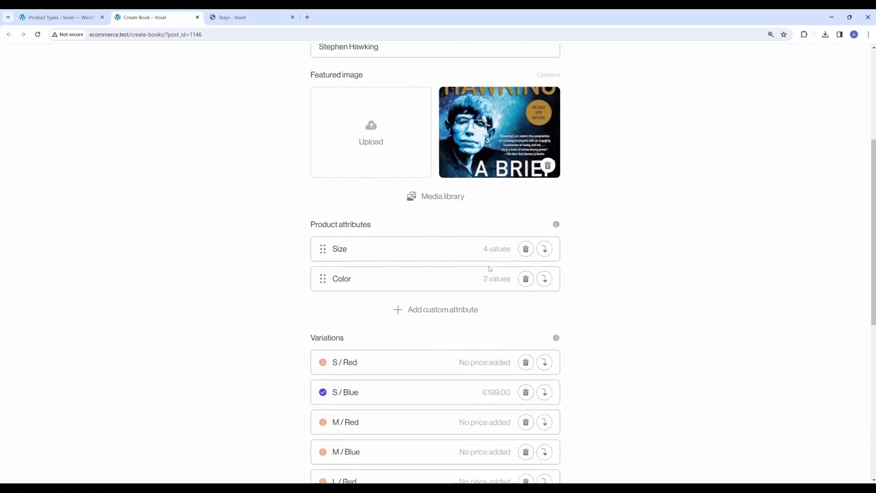
Step: In the Buy books Variations settings, create a pre-defined attribute of the Buttons kind and name it Size
left_click(60, 17)
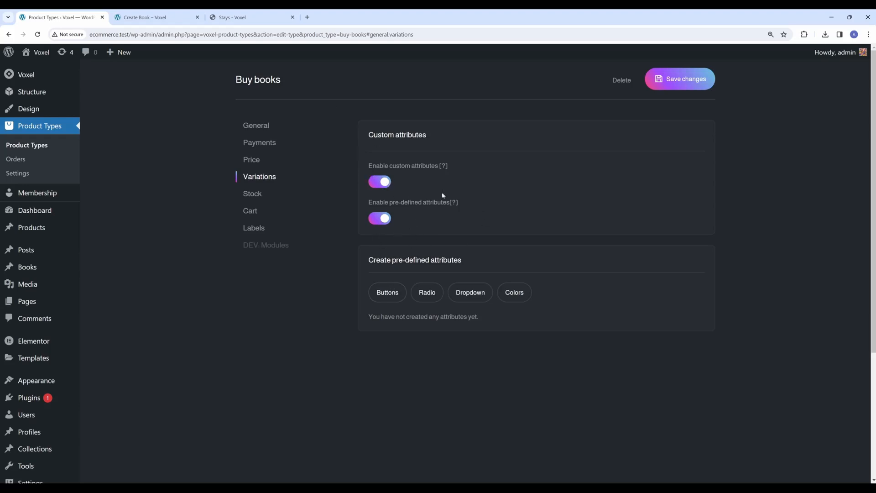
scroll(464, 294, "down", 1)
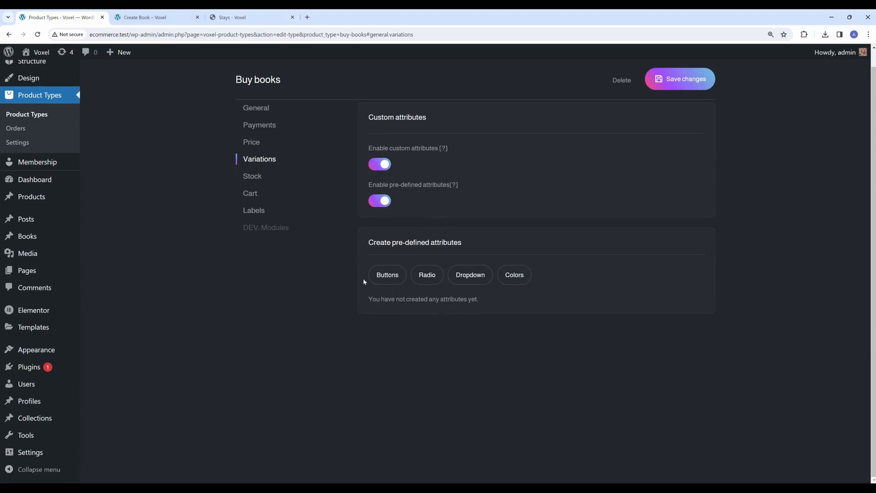
left_click(386, 274)
left_click(420, 312)
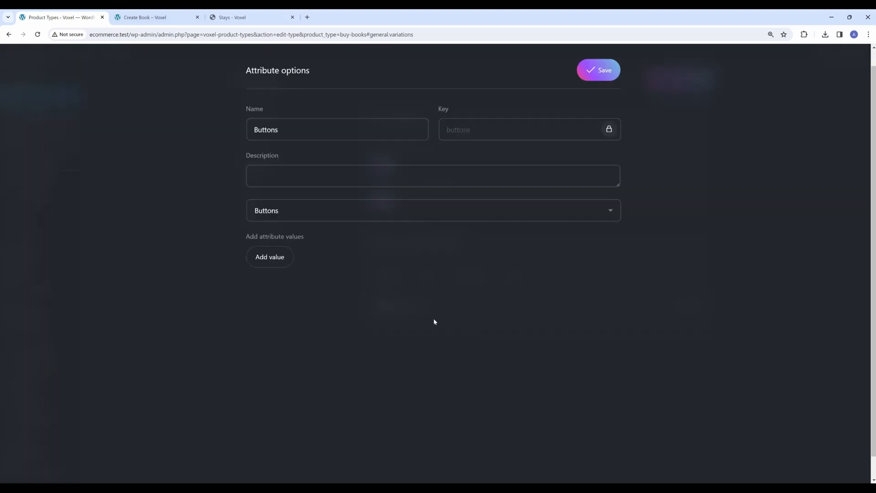
double_click(258, 130)
type("Size")
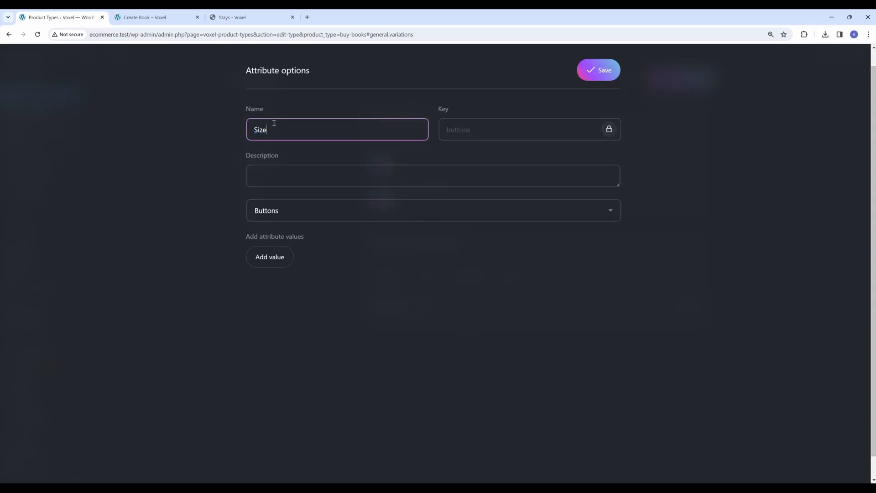
Step: Add the values S, M, L and XL to the pre-defined Size attribute, then save the attribute and the product type
left_click(268, 259)
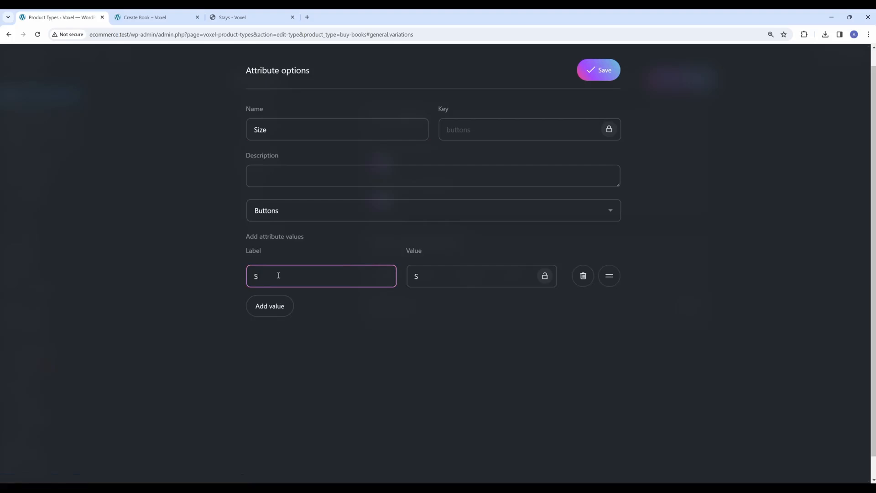
left_click(270, 305)
type("M")
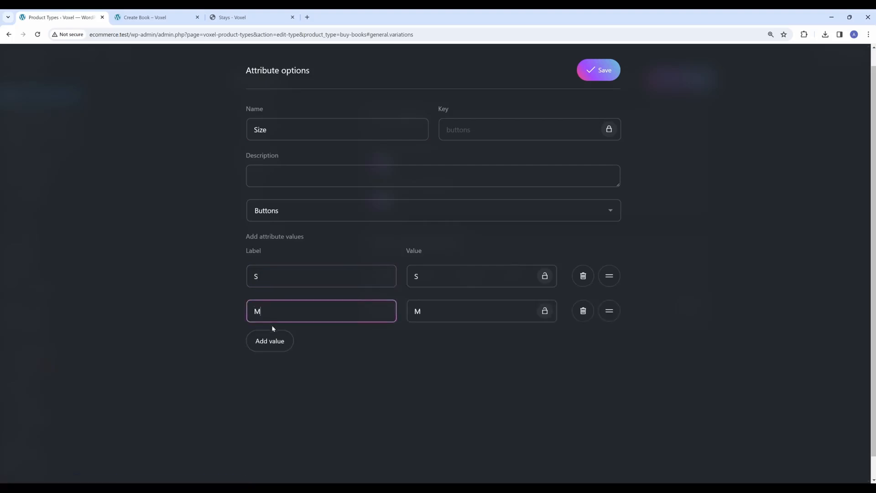
left_click(273, 341)
type("L")
left_click(270, 379)
type("X")
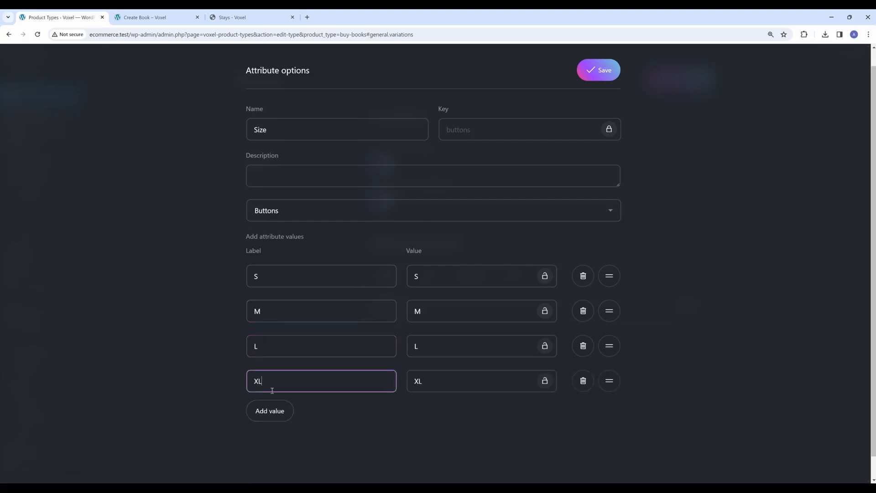
left_click(593, 72)
left_click(675, 80)
Step: Return to the reloaded book edit form and add the pre-defined Size attribute to the product attributes
key("ctrl+Tab")
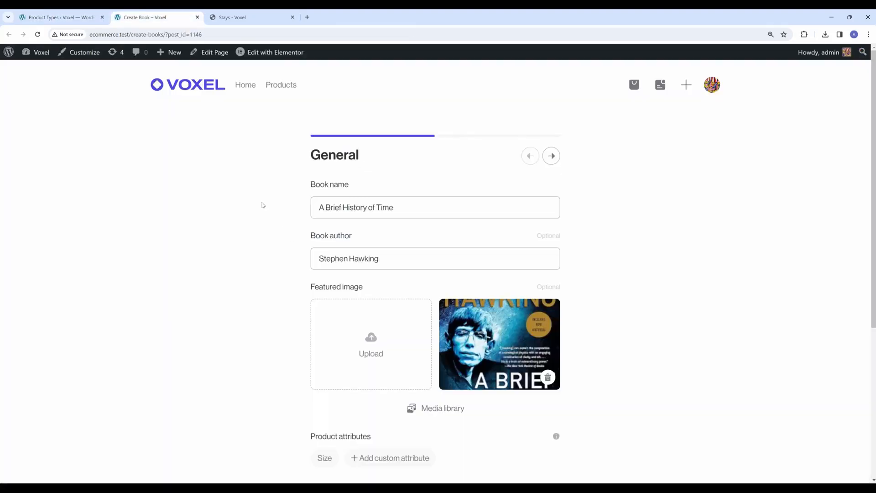
scroll(261, 219, "down", 4)
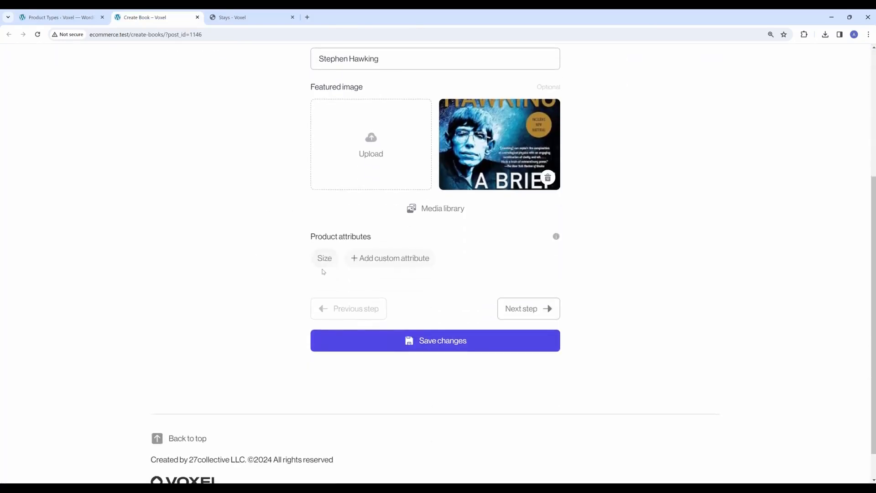
scroll(325, 269, "down", 1)
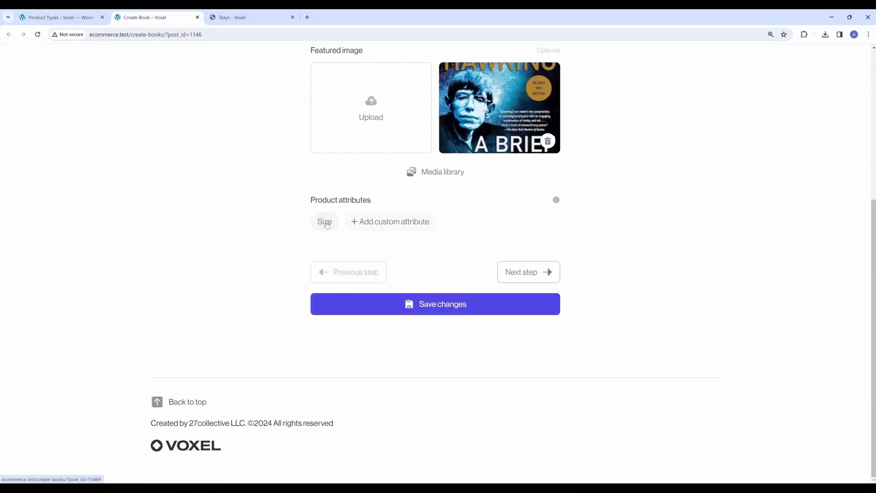
left_click(322, 223)
scroll(237, 264, "down", 2)
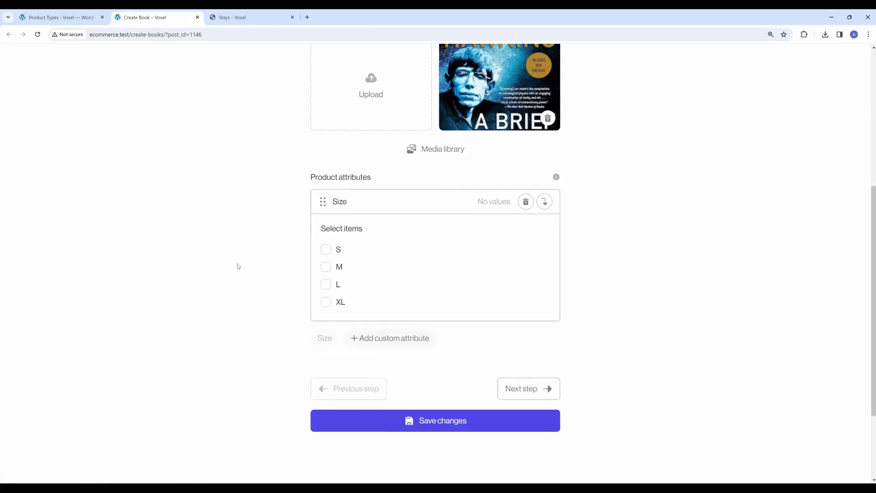
Step: Select S, M and L for the Size attribute, then add a blank custom attribute and delete it again
left_click(331, 194)
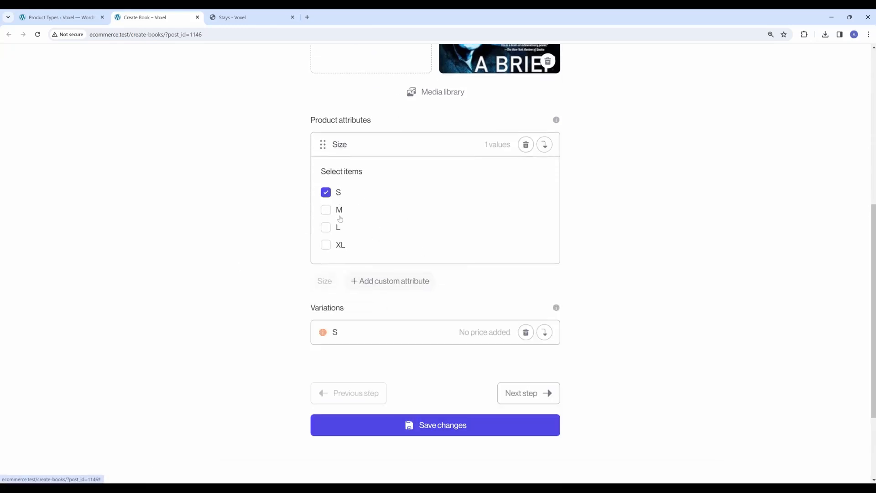
left_click(340, 211)
left_click(341, 229)
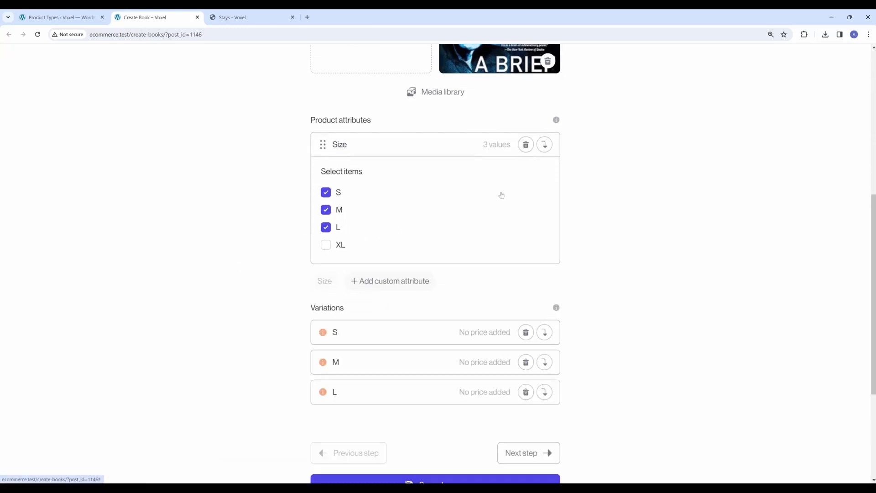
left_click(368, 149)
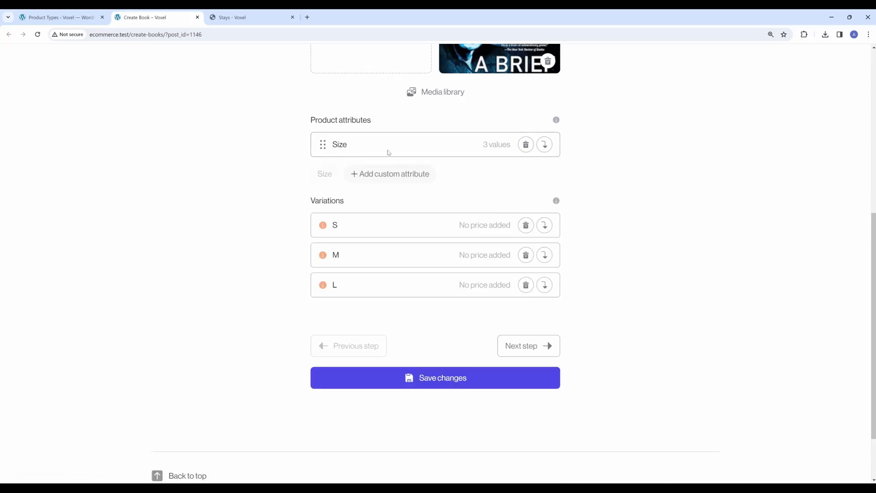
left_click(380, 176)
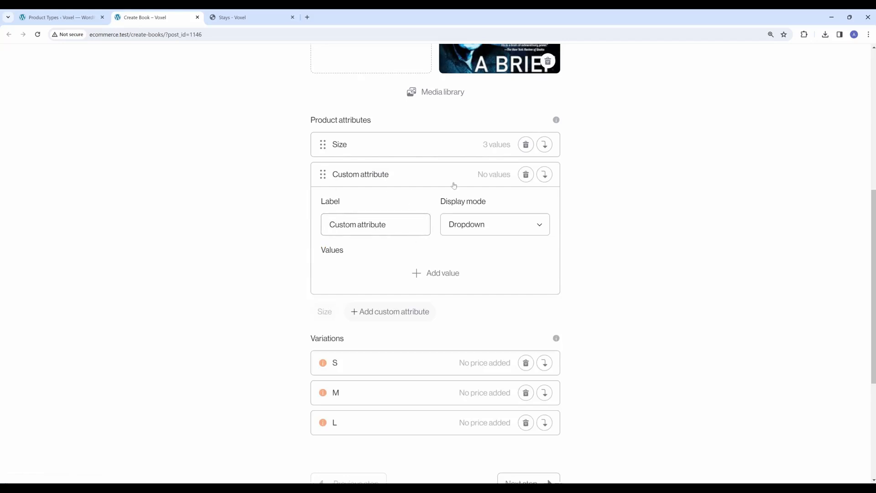
left_click(525, 175)
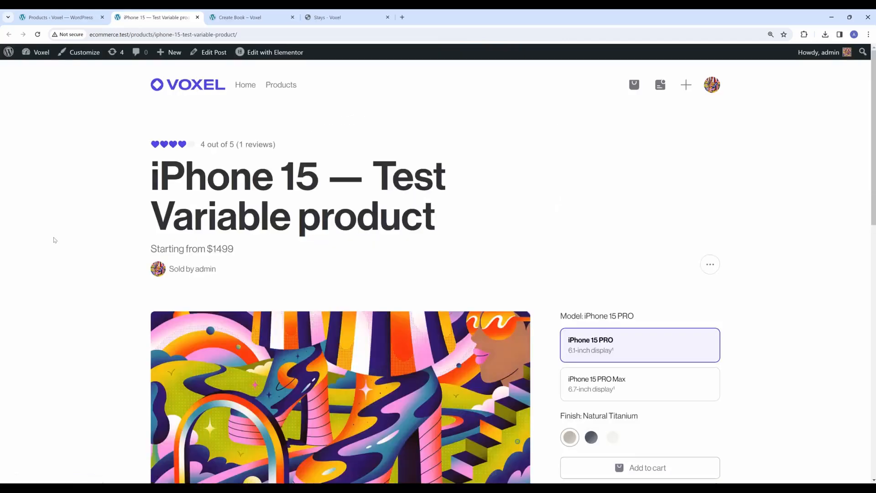
Step: Examine the iPhone 15 test variable product page, then open its edit form at the product attributes and variations
scroll(54, 239, "down", 5)
scroll(53, 240, "up", 3)
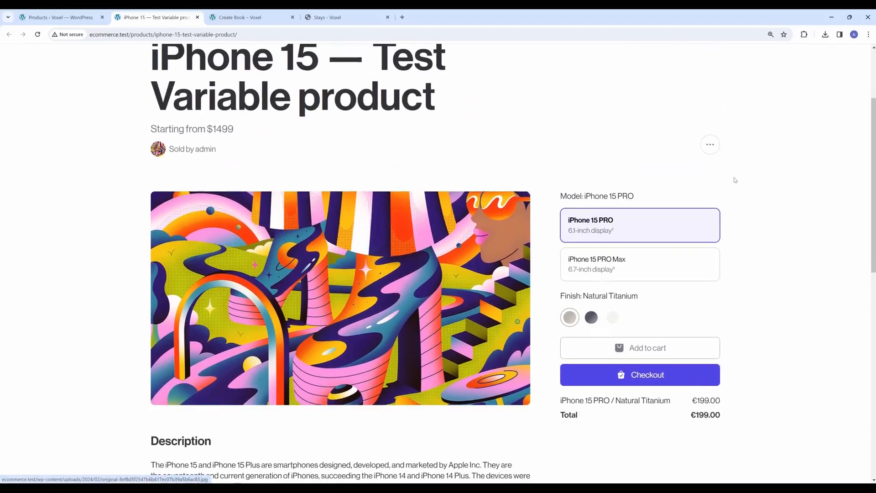
left_click(710, 145)
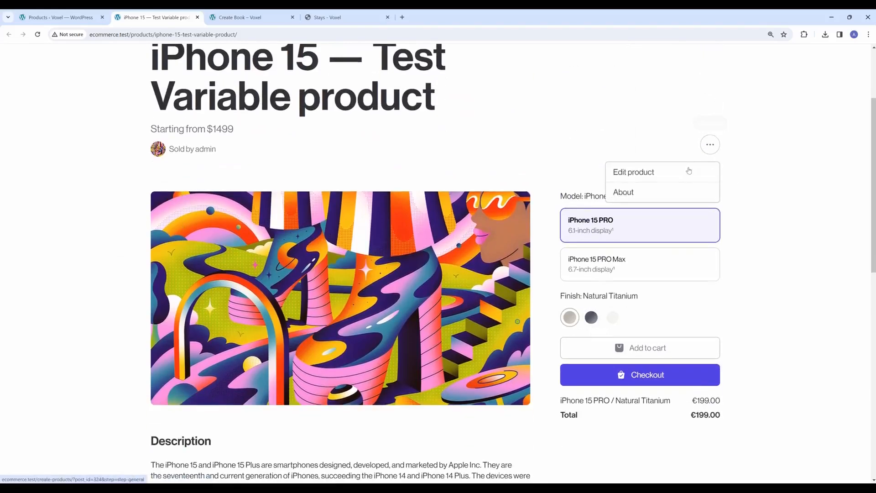
left_click(613, 170)
scroll(286, 266, "down", 4)
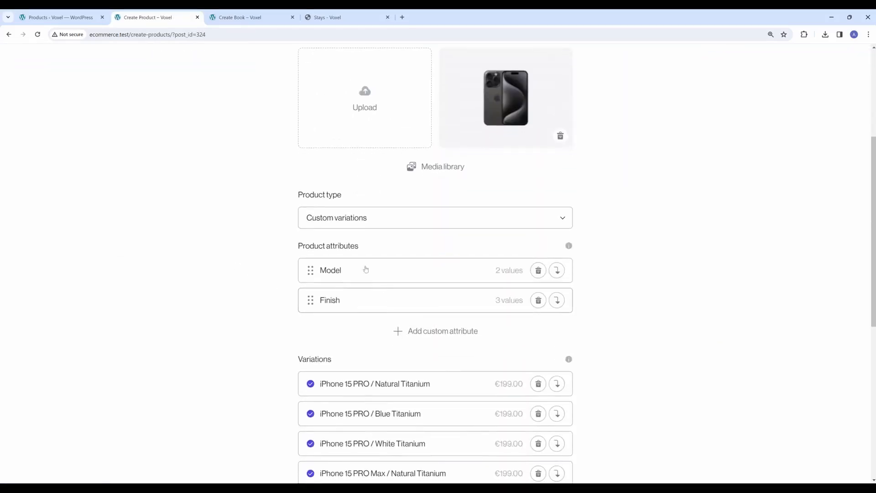
Step: Examine the iPhone 15 product's Model and Finish attributes by opening and closing each one
scroll(349, 280, "down", 4)
left_click(354, 110)
left_click(354, 110)
left_click(353, 141)
left_click(354, 141)
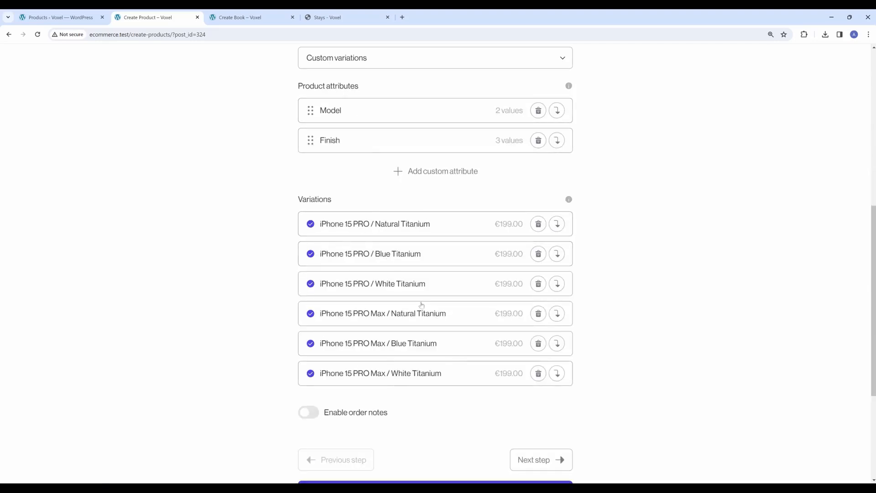
Step: Save the changes to the iPhone 15 product and view its updated product page
scroll(442, 394, "down", 3)
left_click(441, 372)
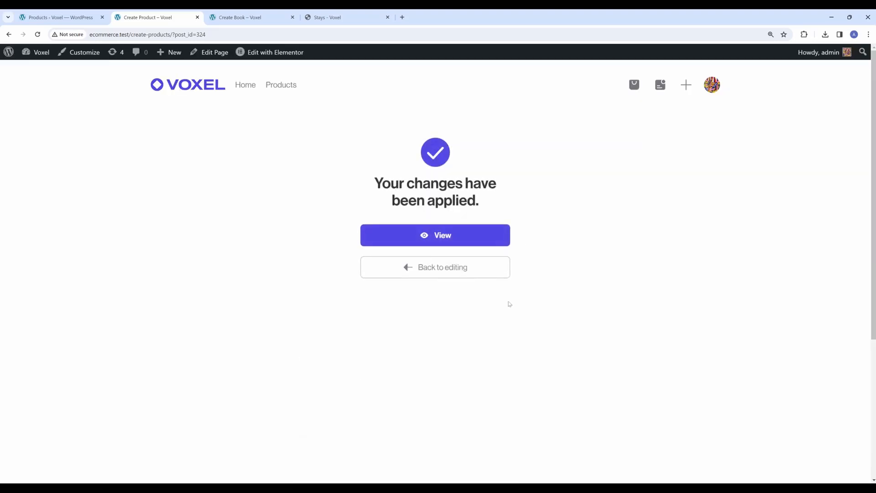
left_click(442, 242)
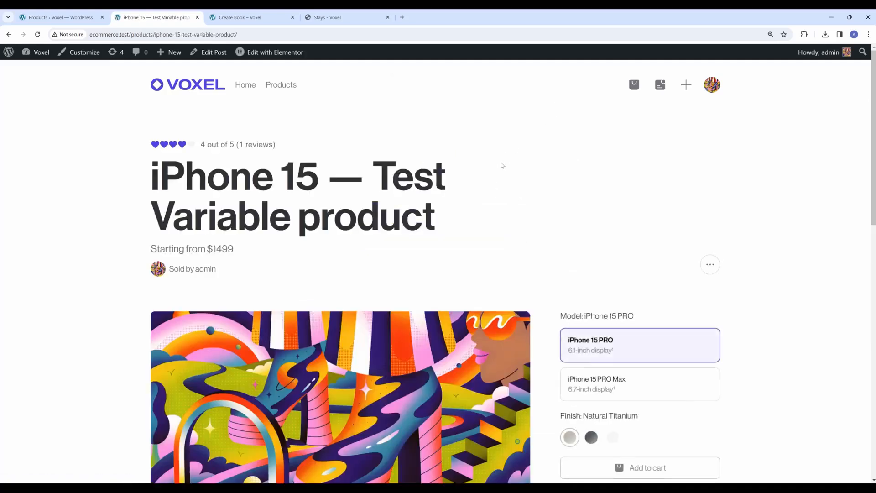
scroll(500, 164, "down", 3)
scroll(603, 254, "down", 1)
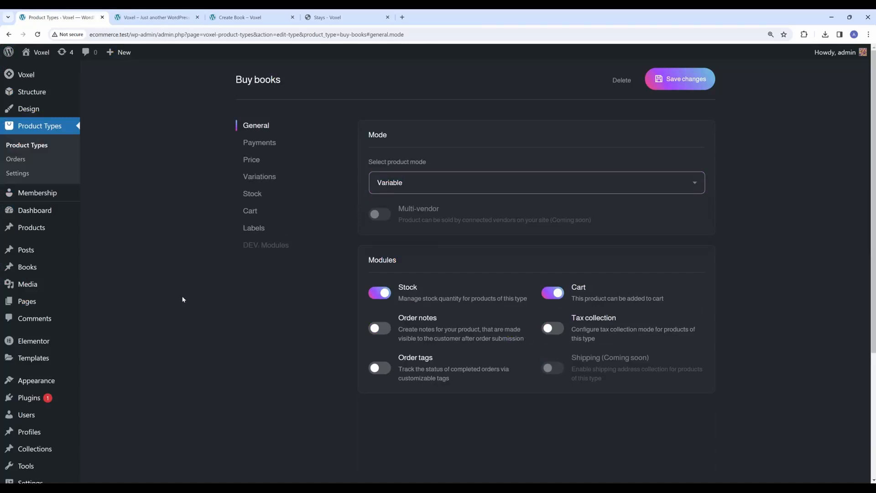
Step: Set the Buy books product type's mode to Regular and review the list of available product modes
left_click(406, 184)
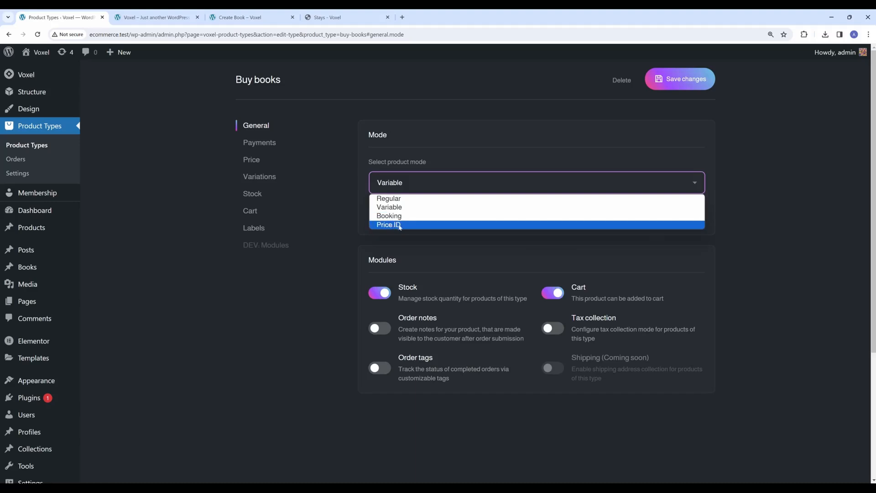
left_click(266, 313)
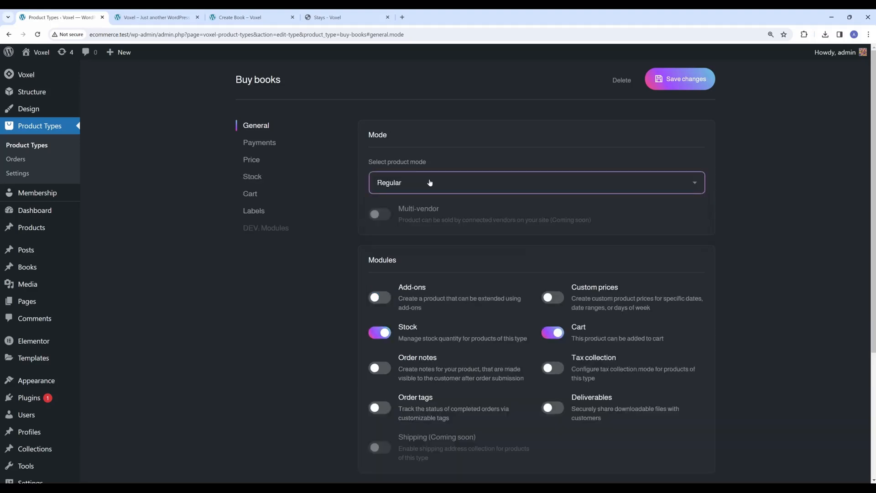
left_click(411, 190)
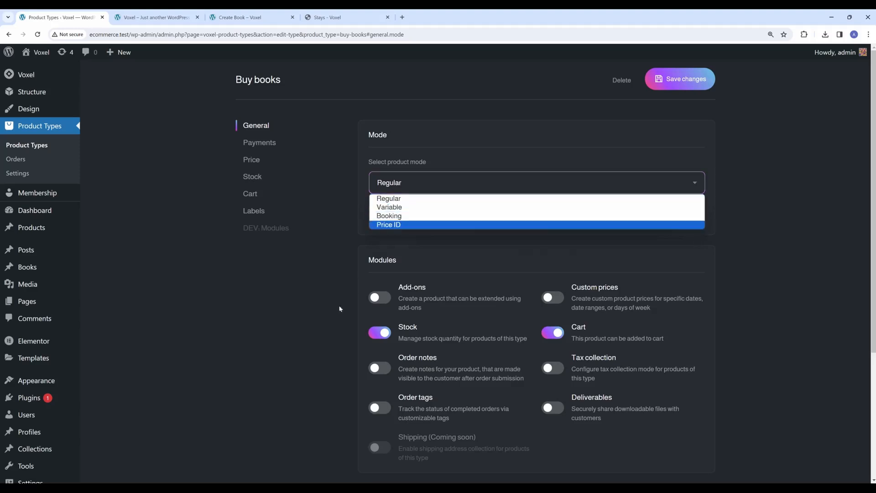
left_click(315, 344)
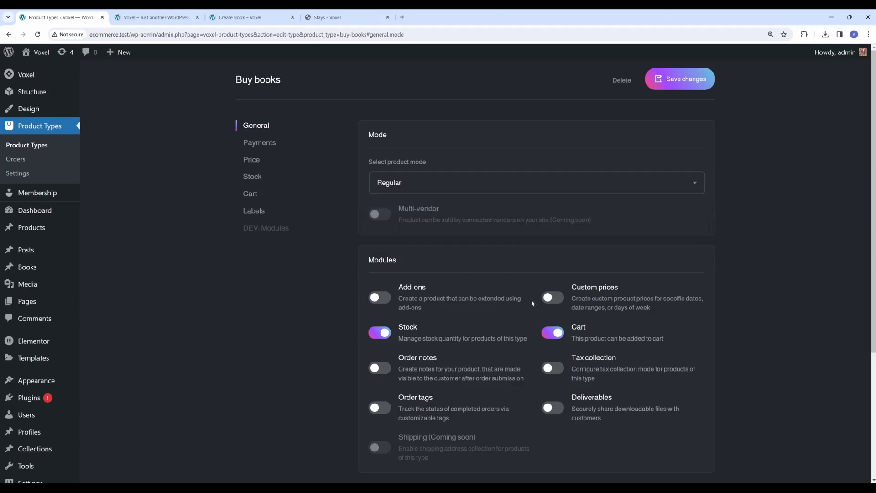